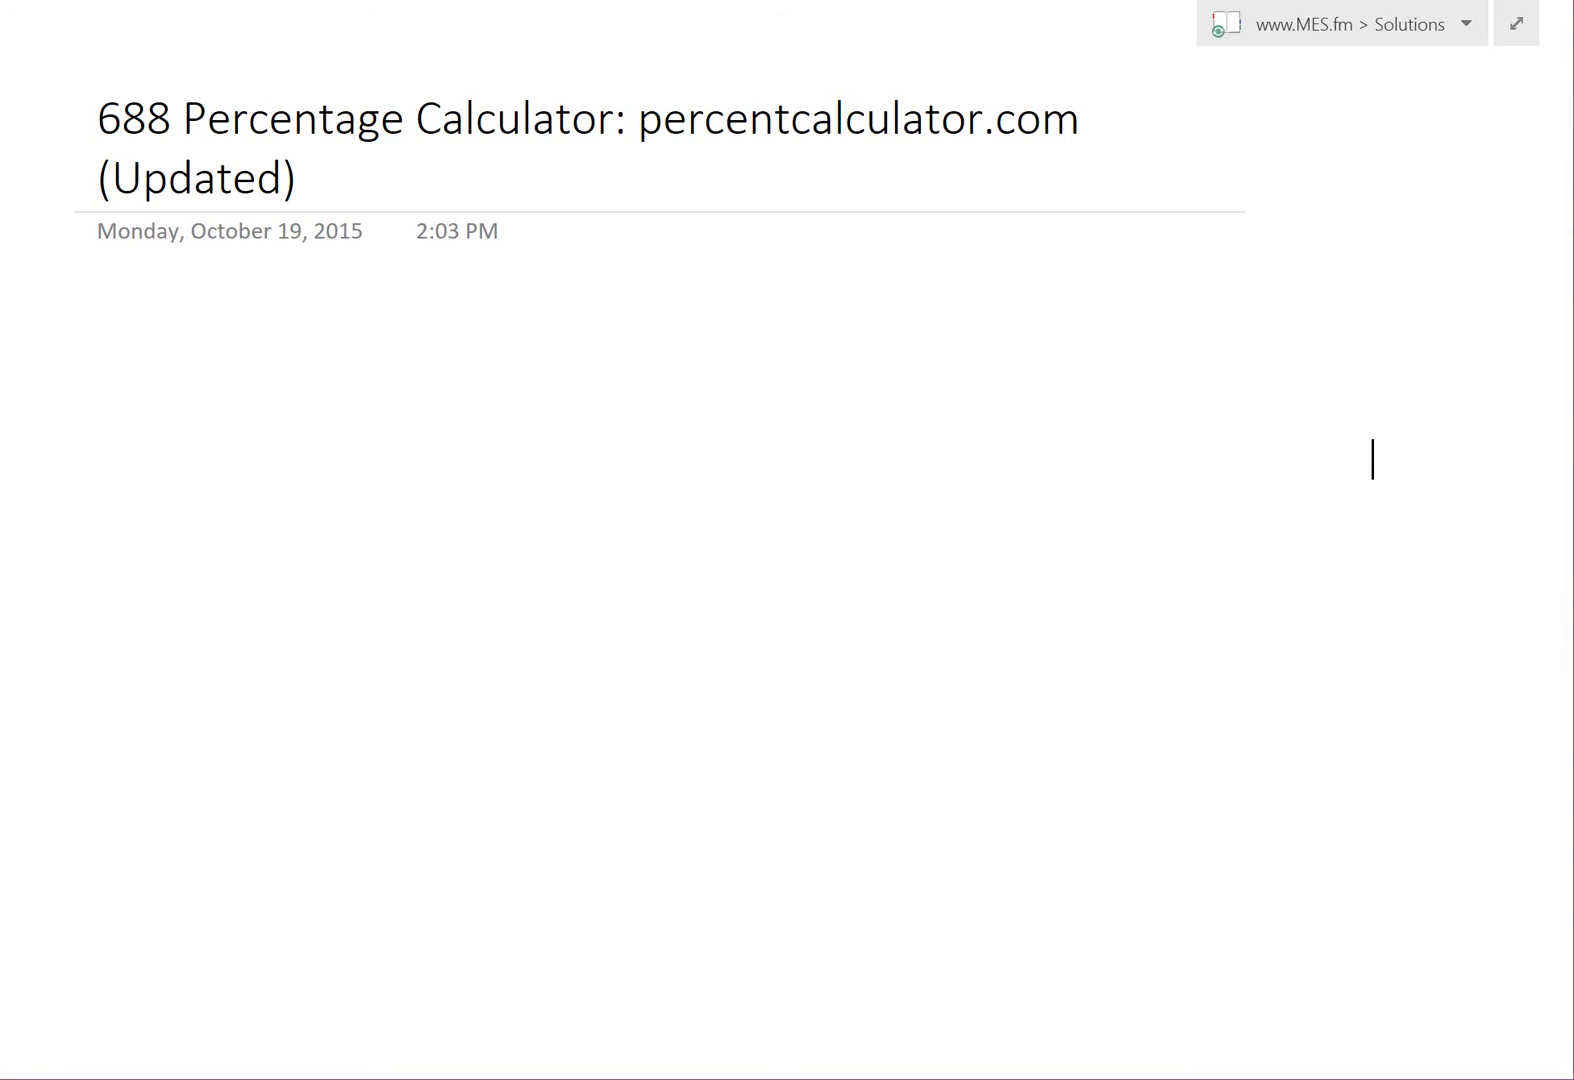
Open percentcalculator.com in a new Chrome window by entering 'perc' in the address bar
click(1372, 459)
scroll(1383, 1047, down, 1)
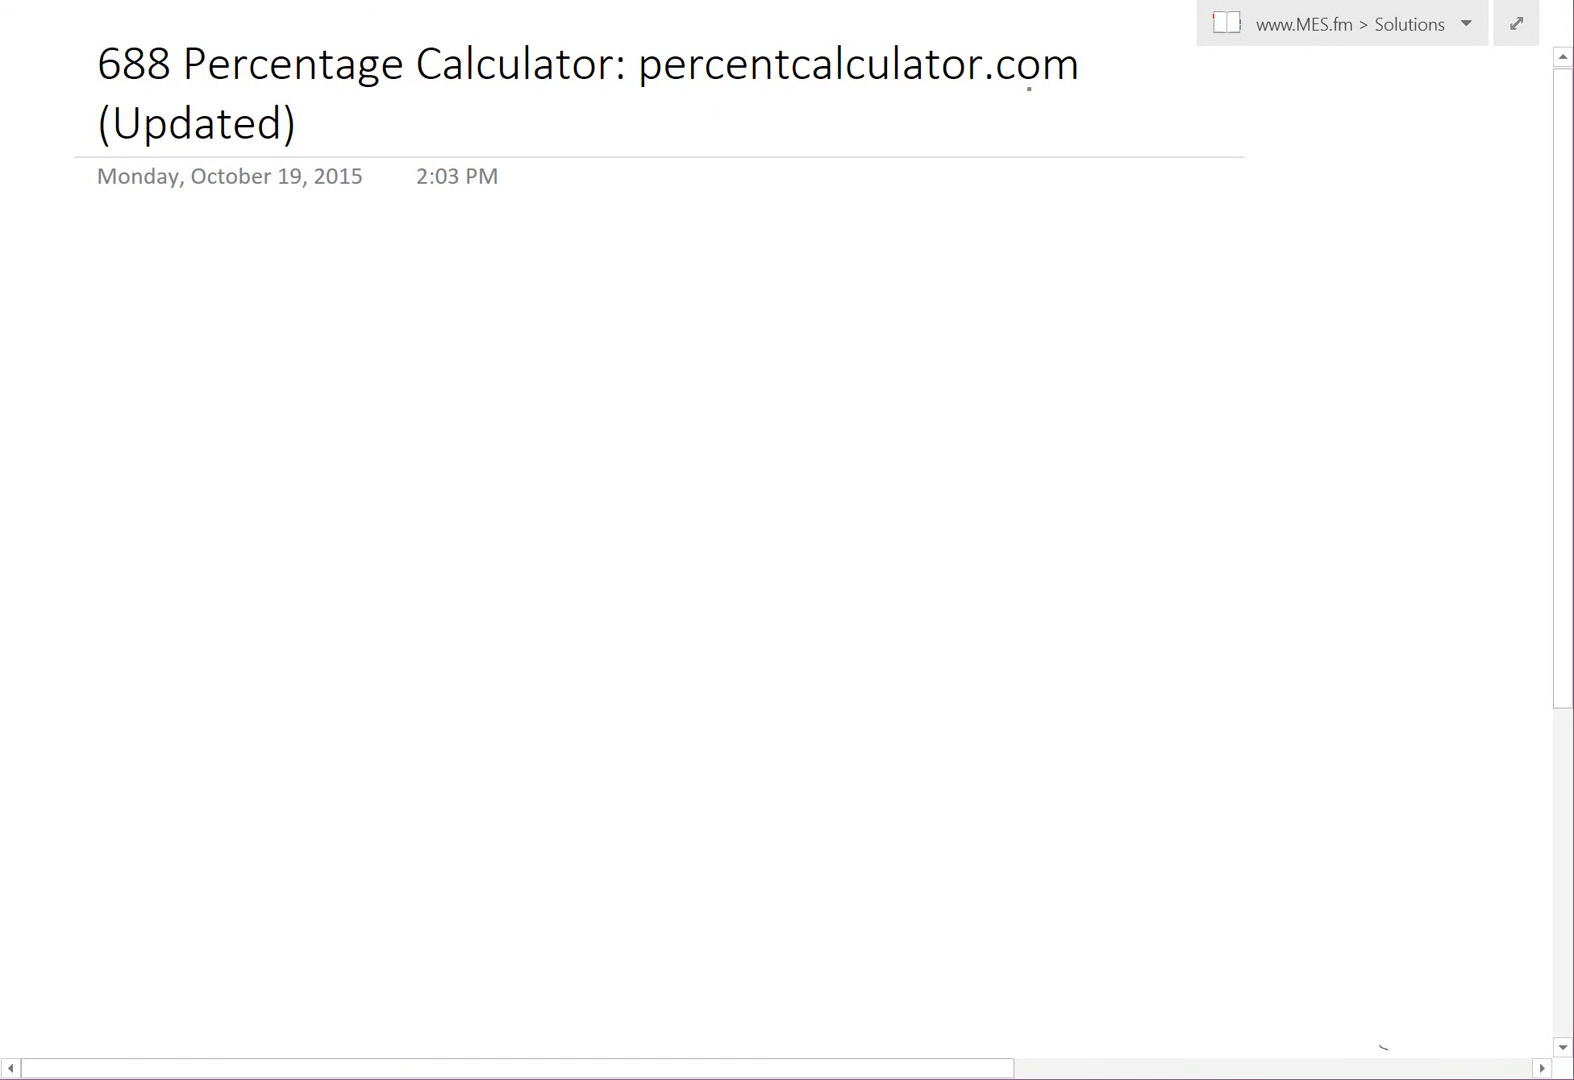
click(727, 1063)
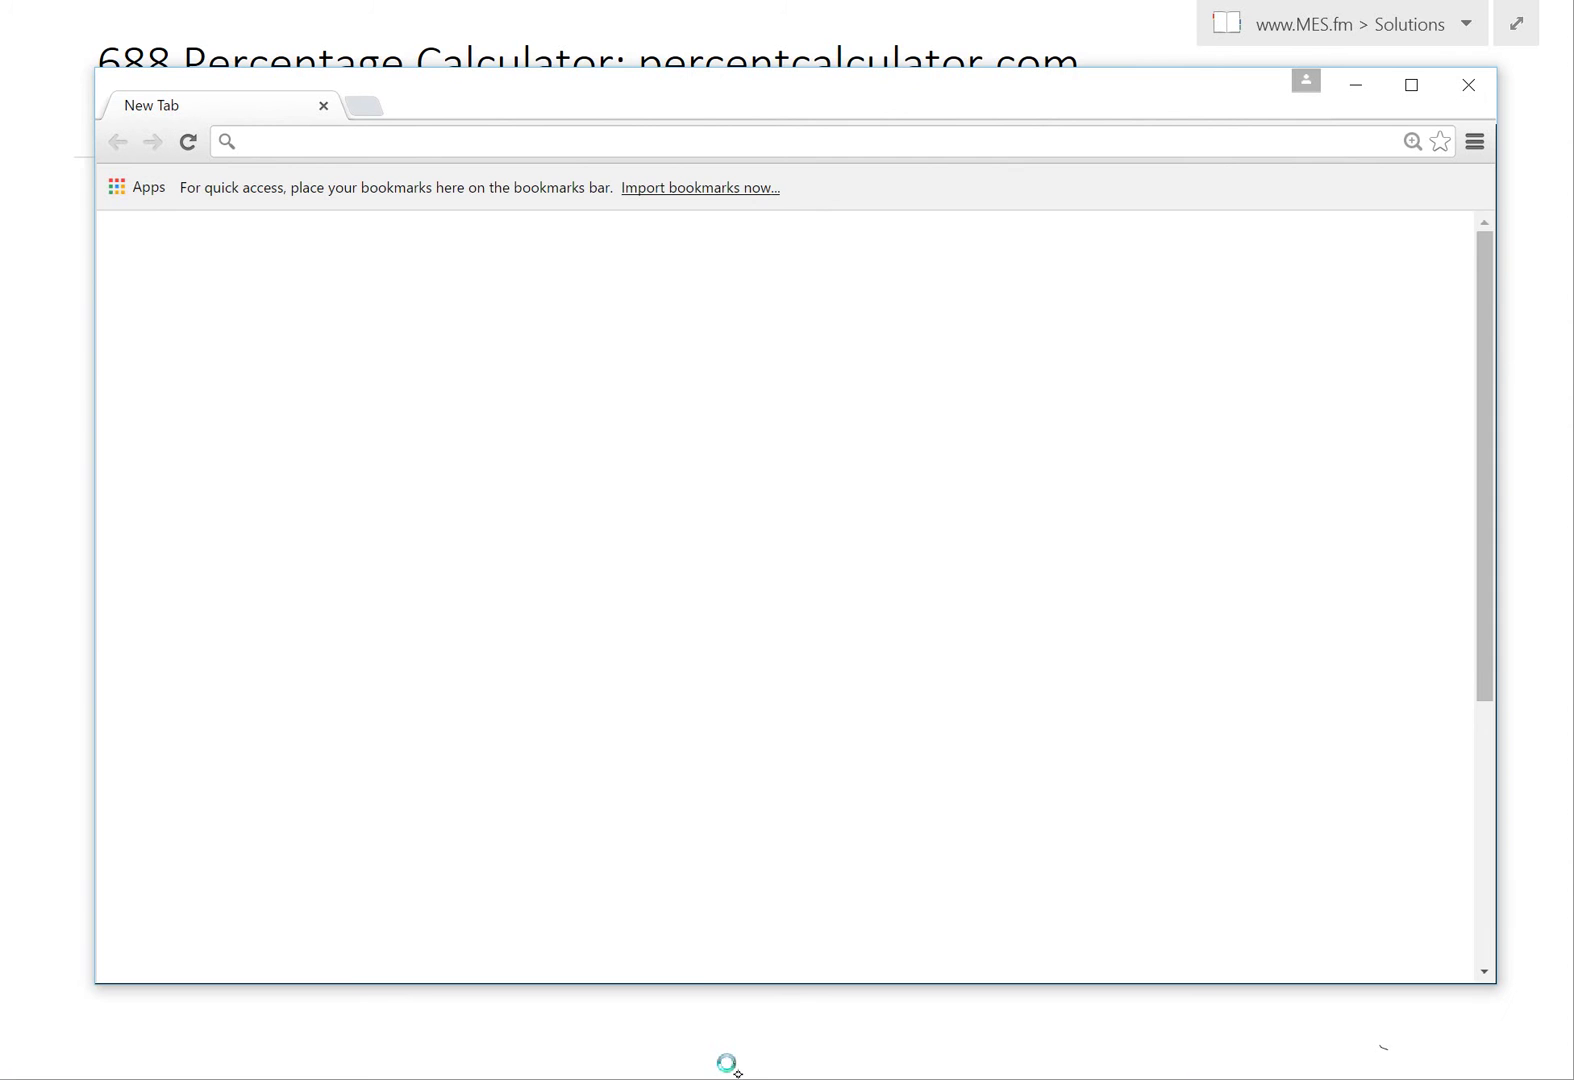
text(percentcalculator.com)
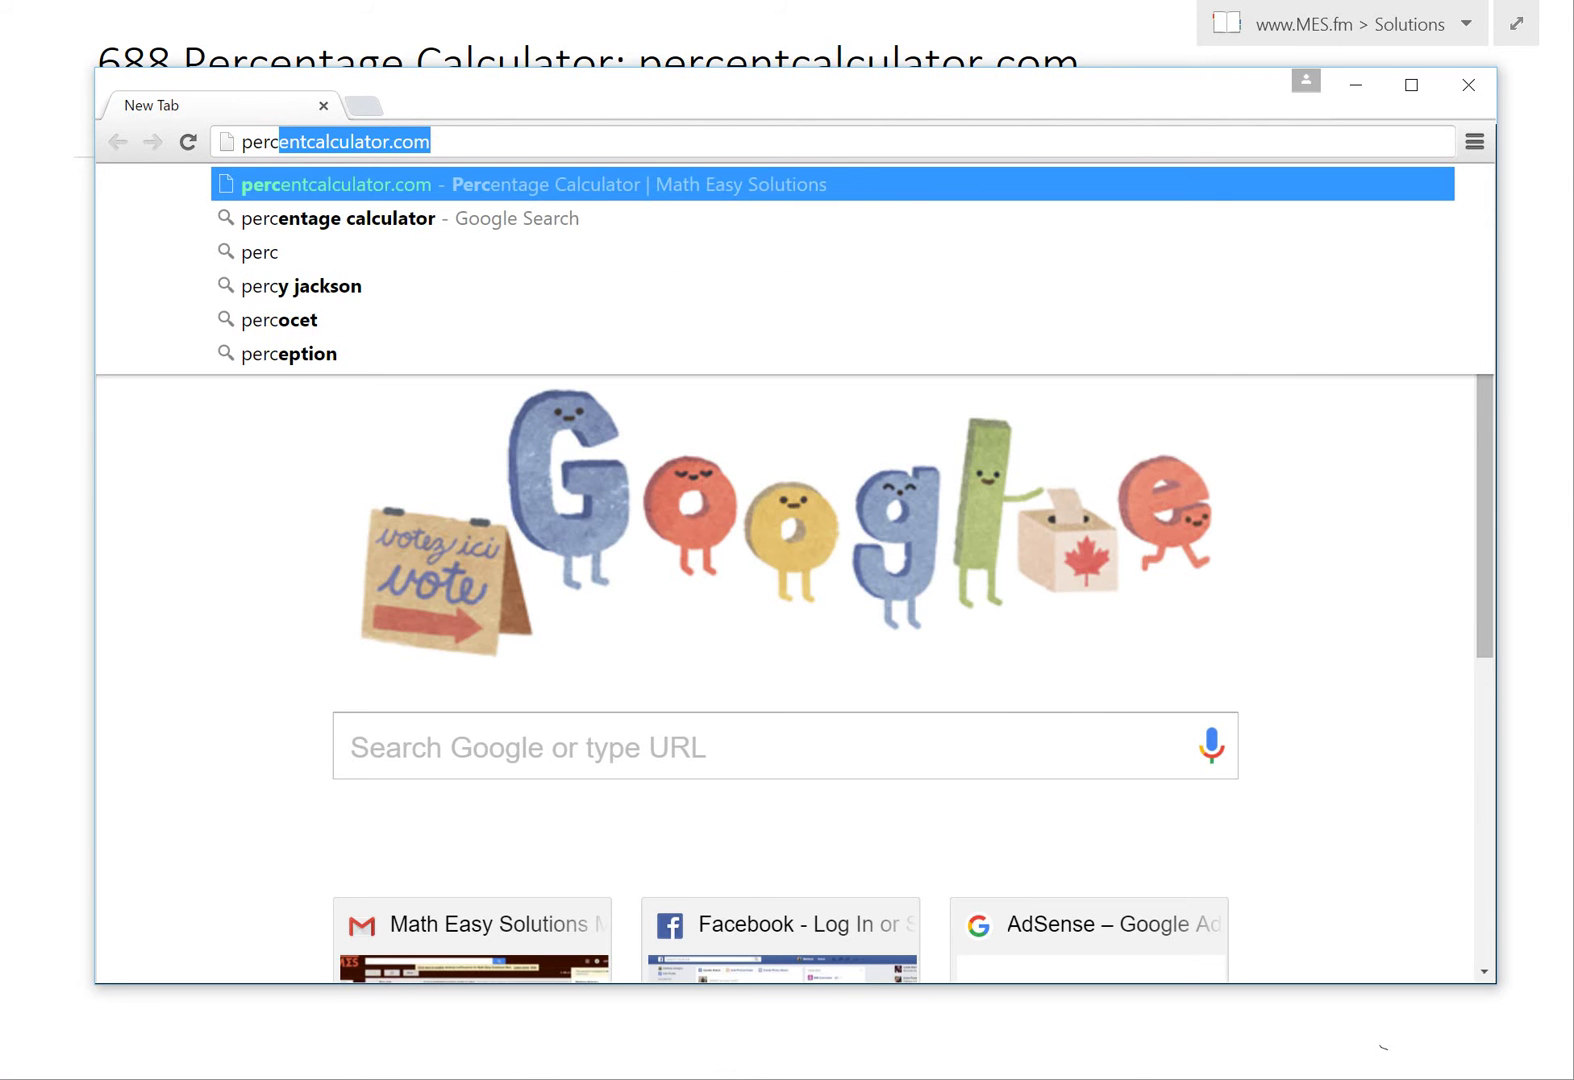
key(Return)
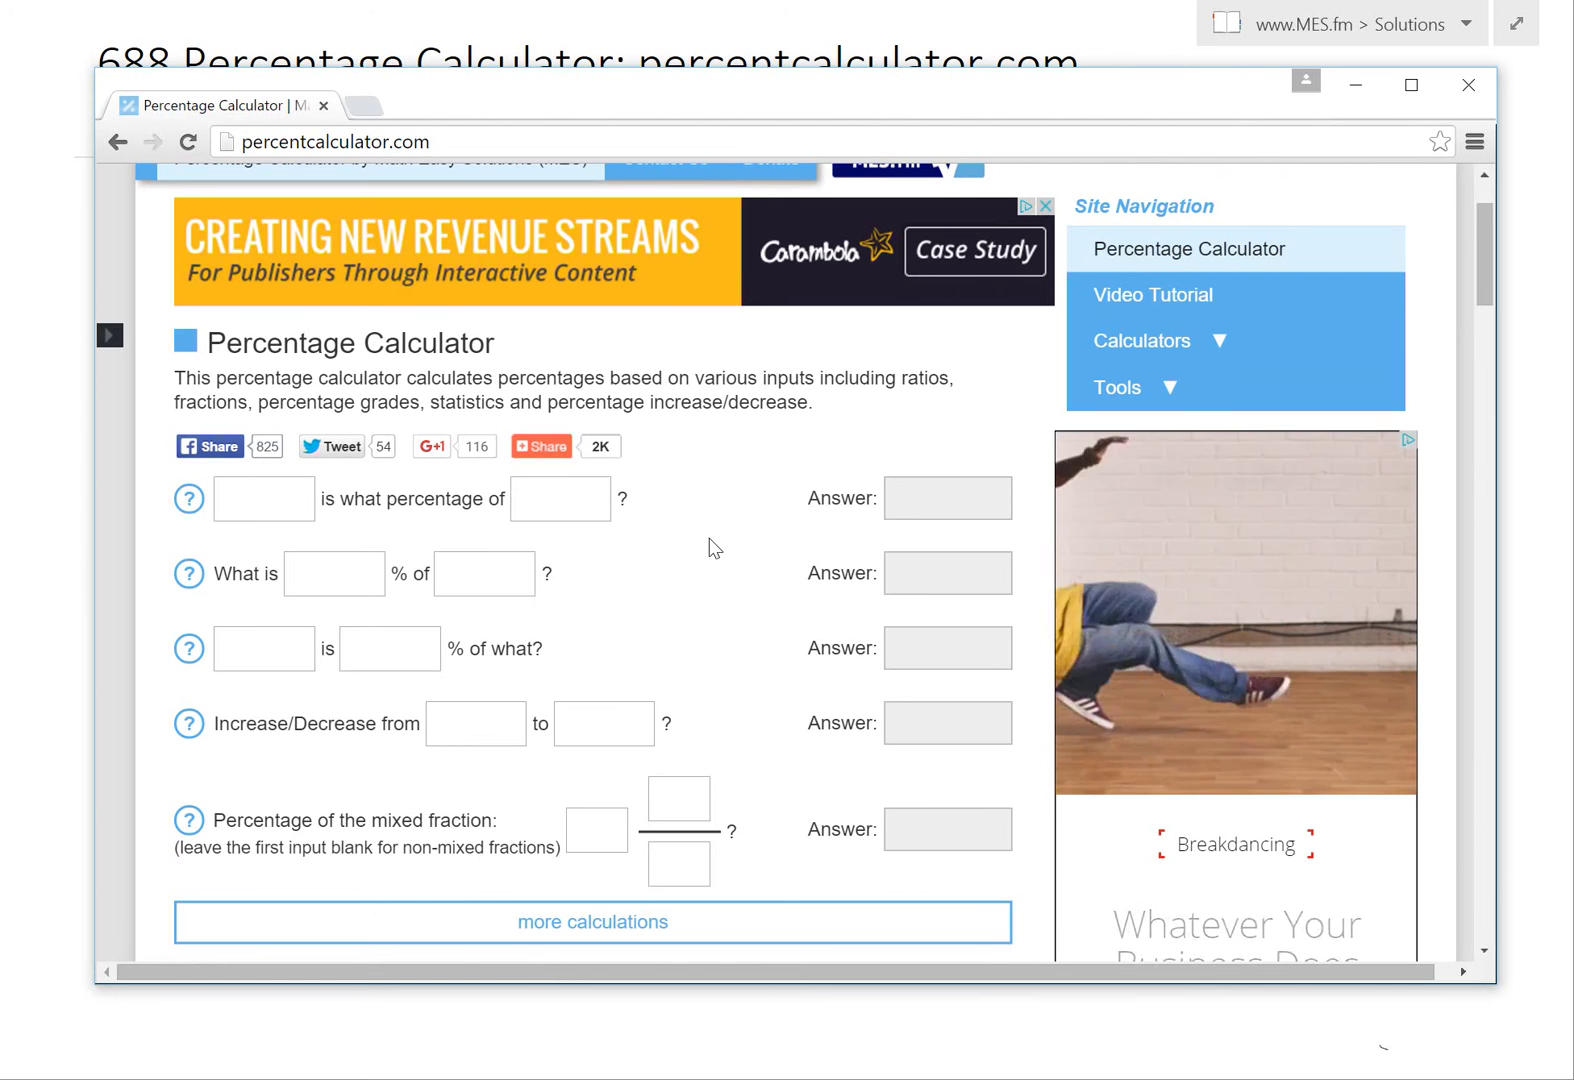
Reveal the formulas A / B * 100 and A * B / 100 for the first two rows, and select the first row's first box
scroll(713, 544, down, 2)
scroll(713, 544, up, 2)
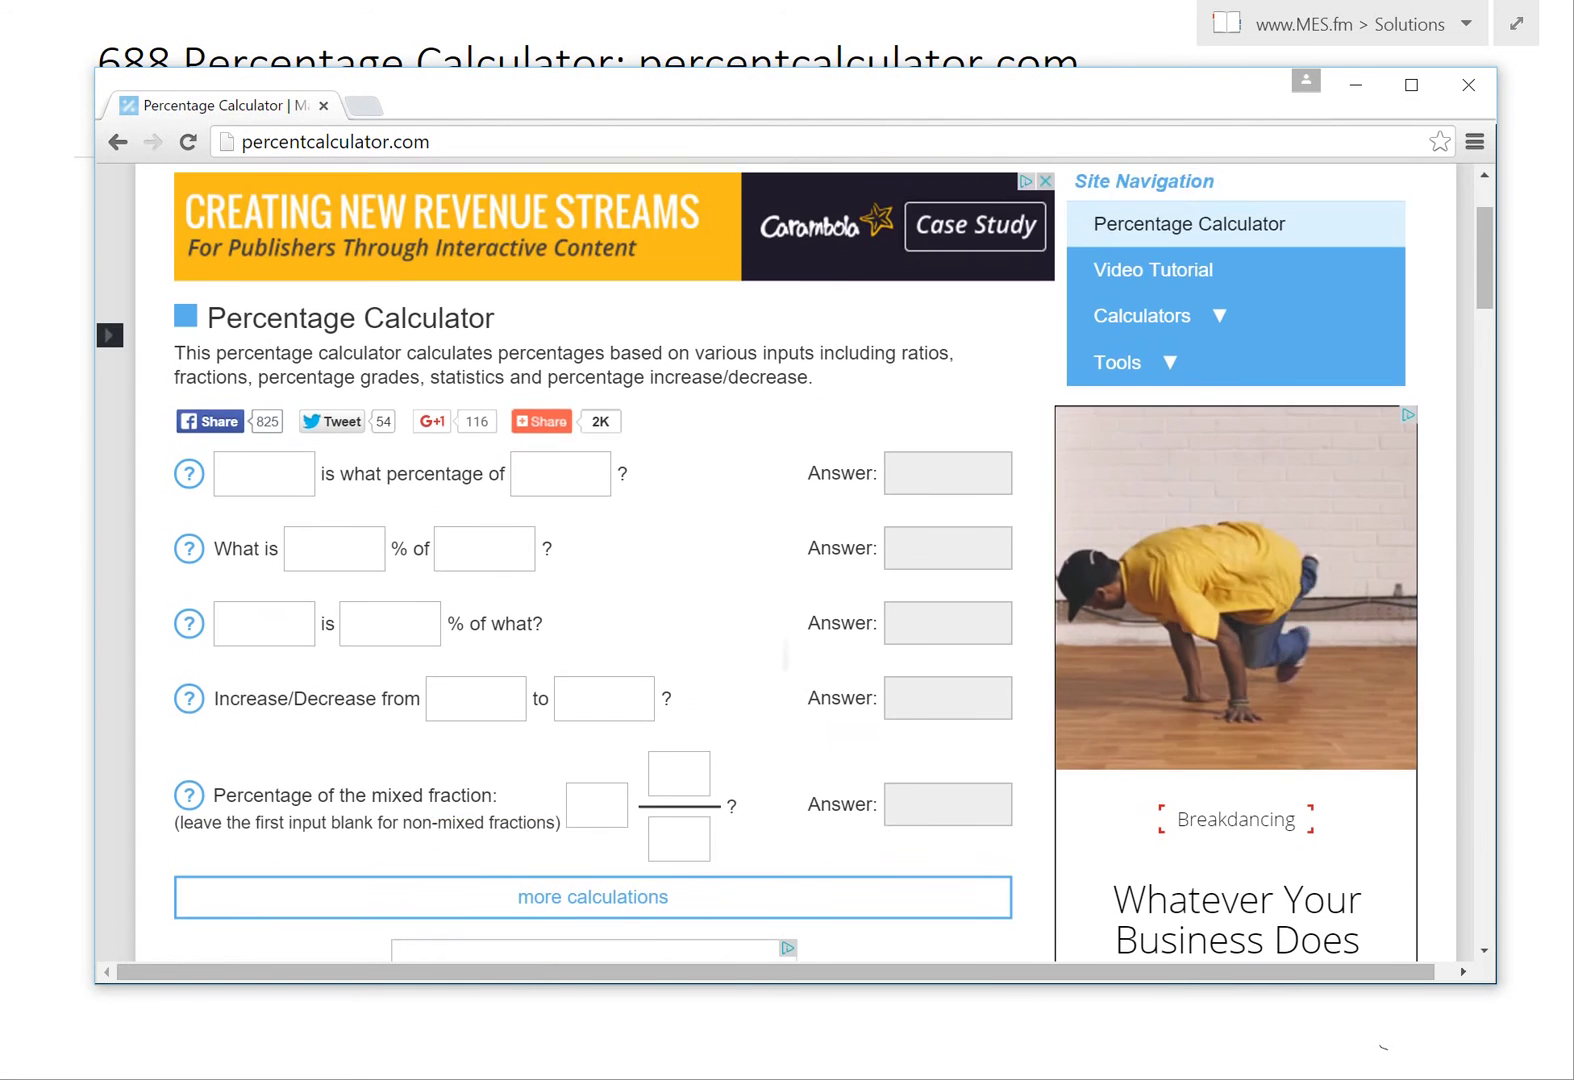
scroll(713, 544, down, 1)
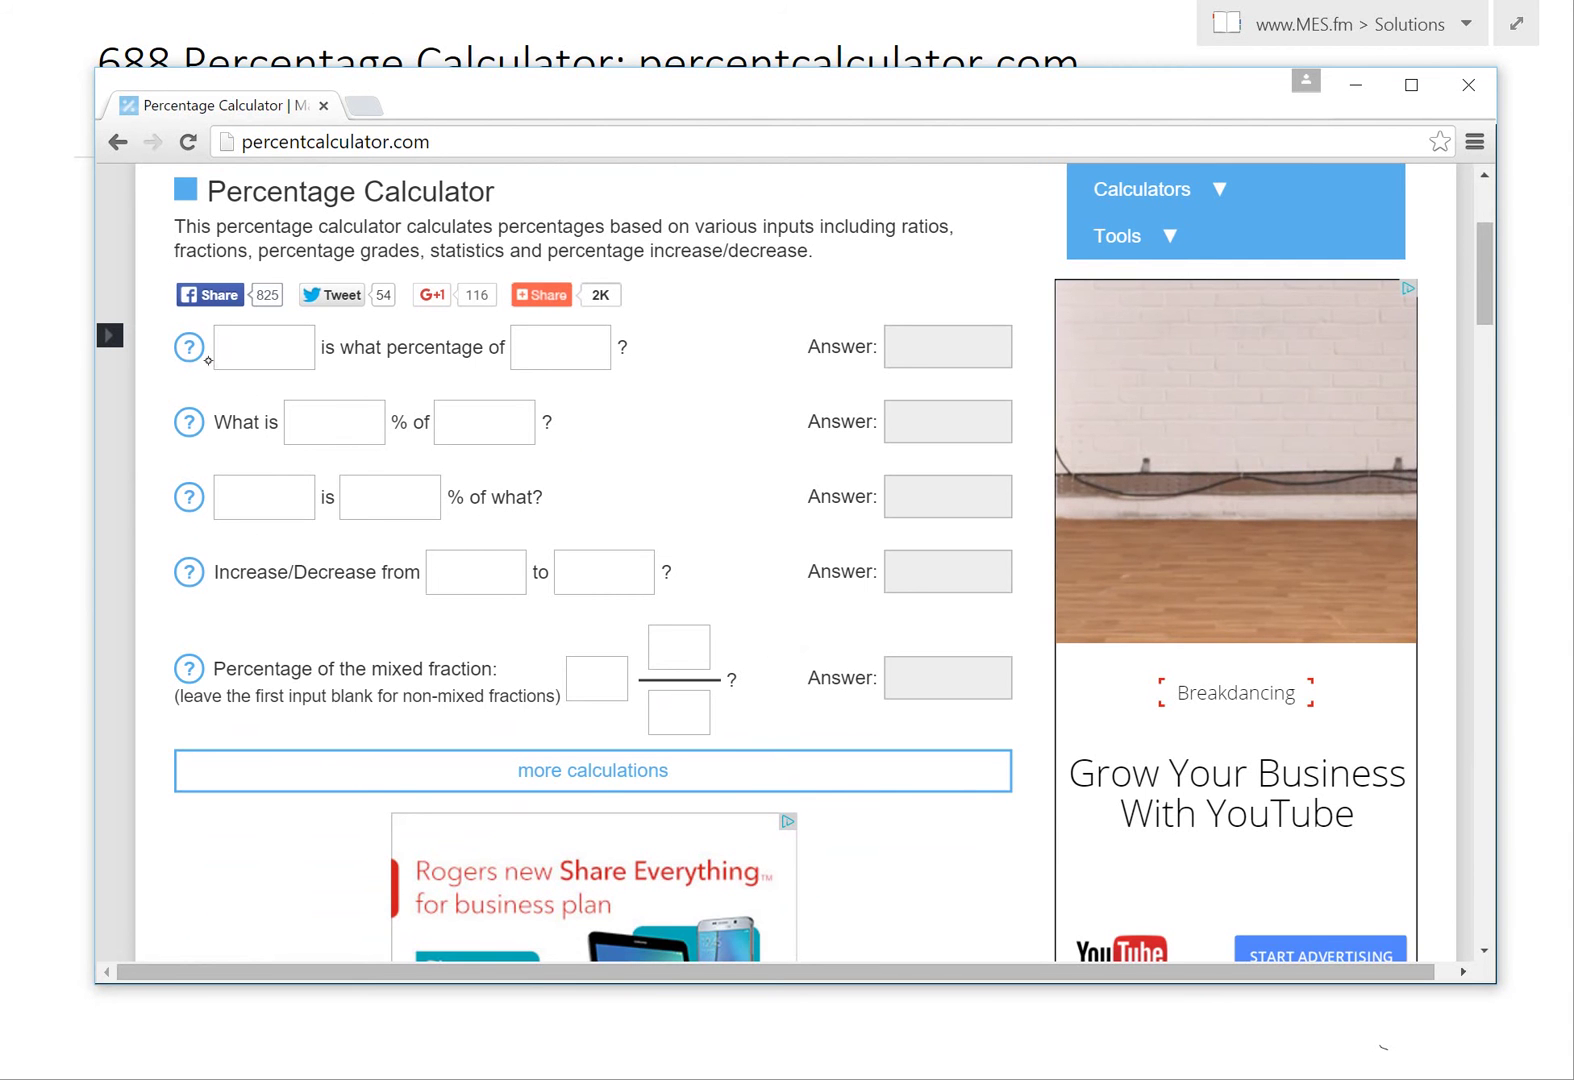
click(187, 350)
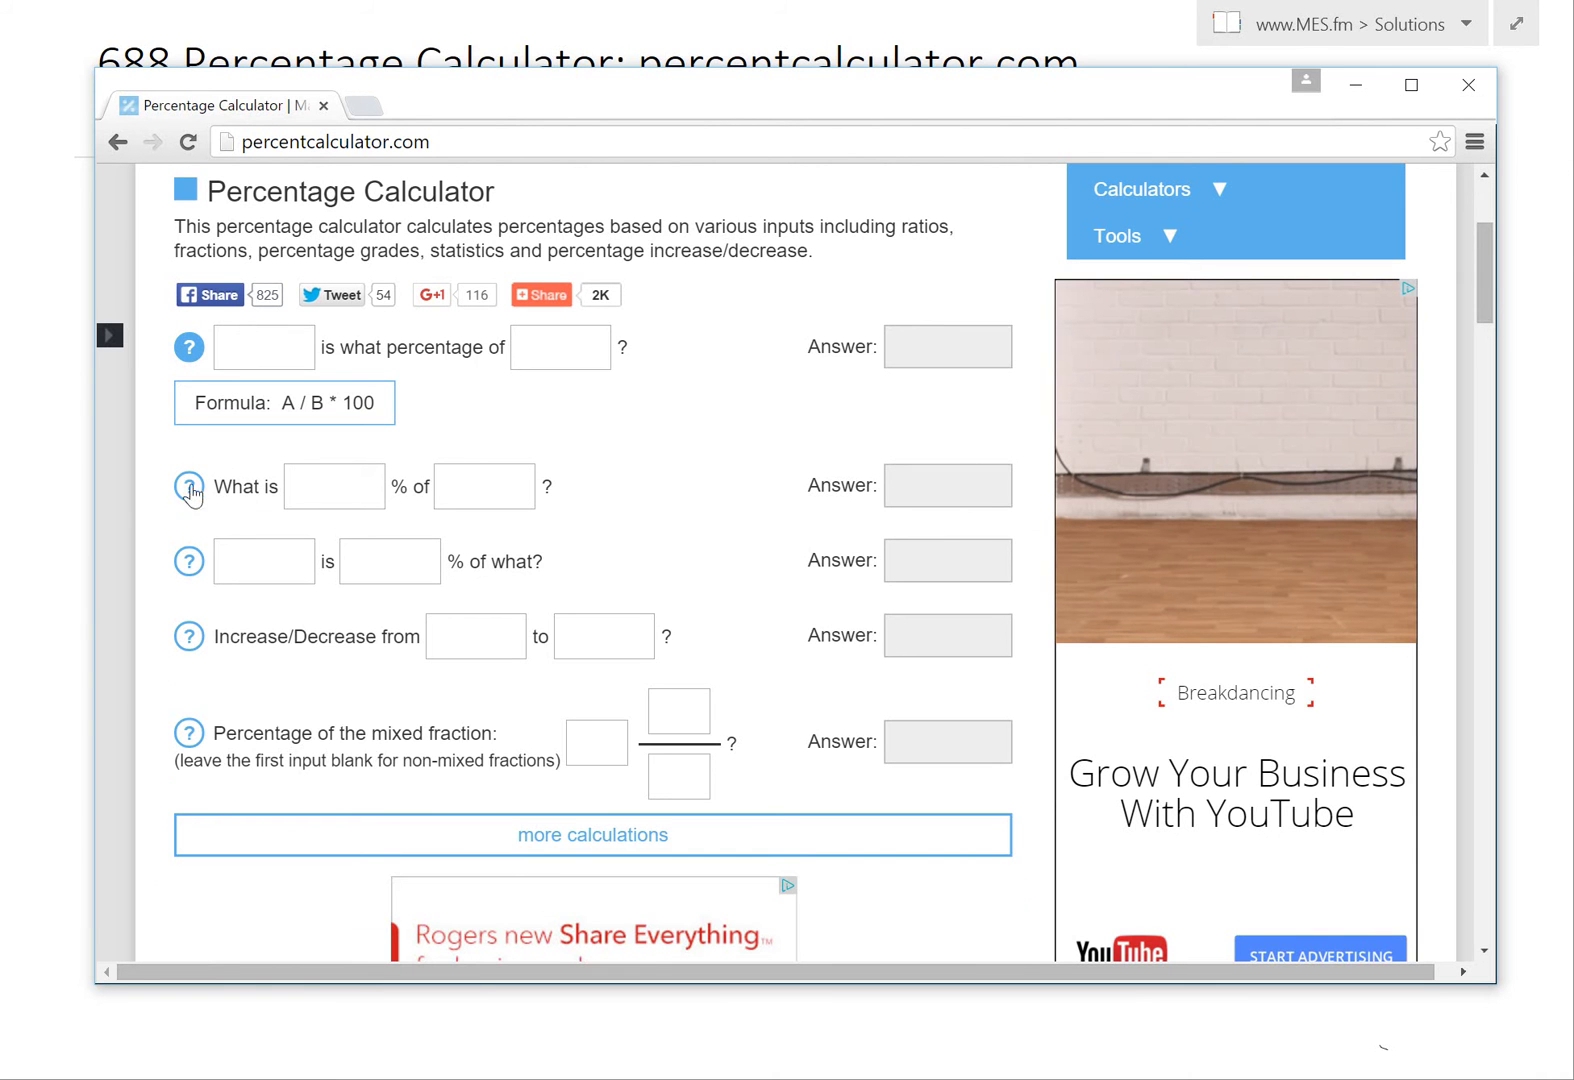
click(188, 487)
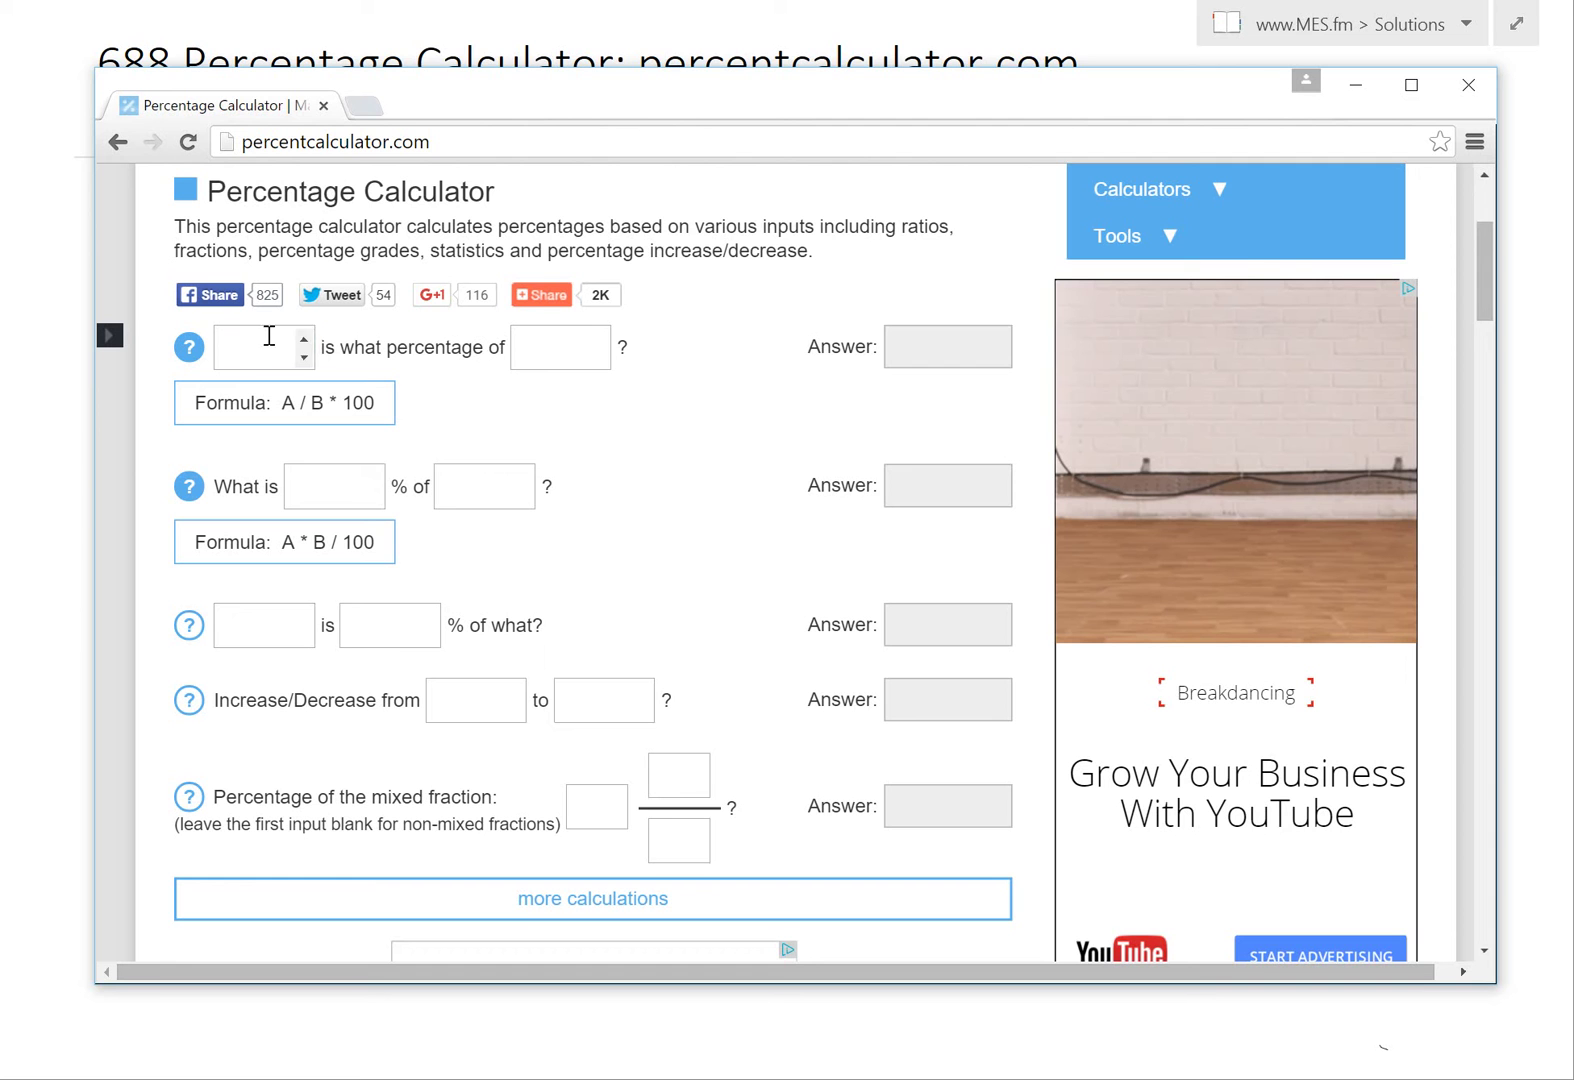
click(267, 330)
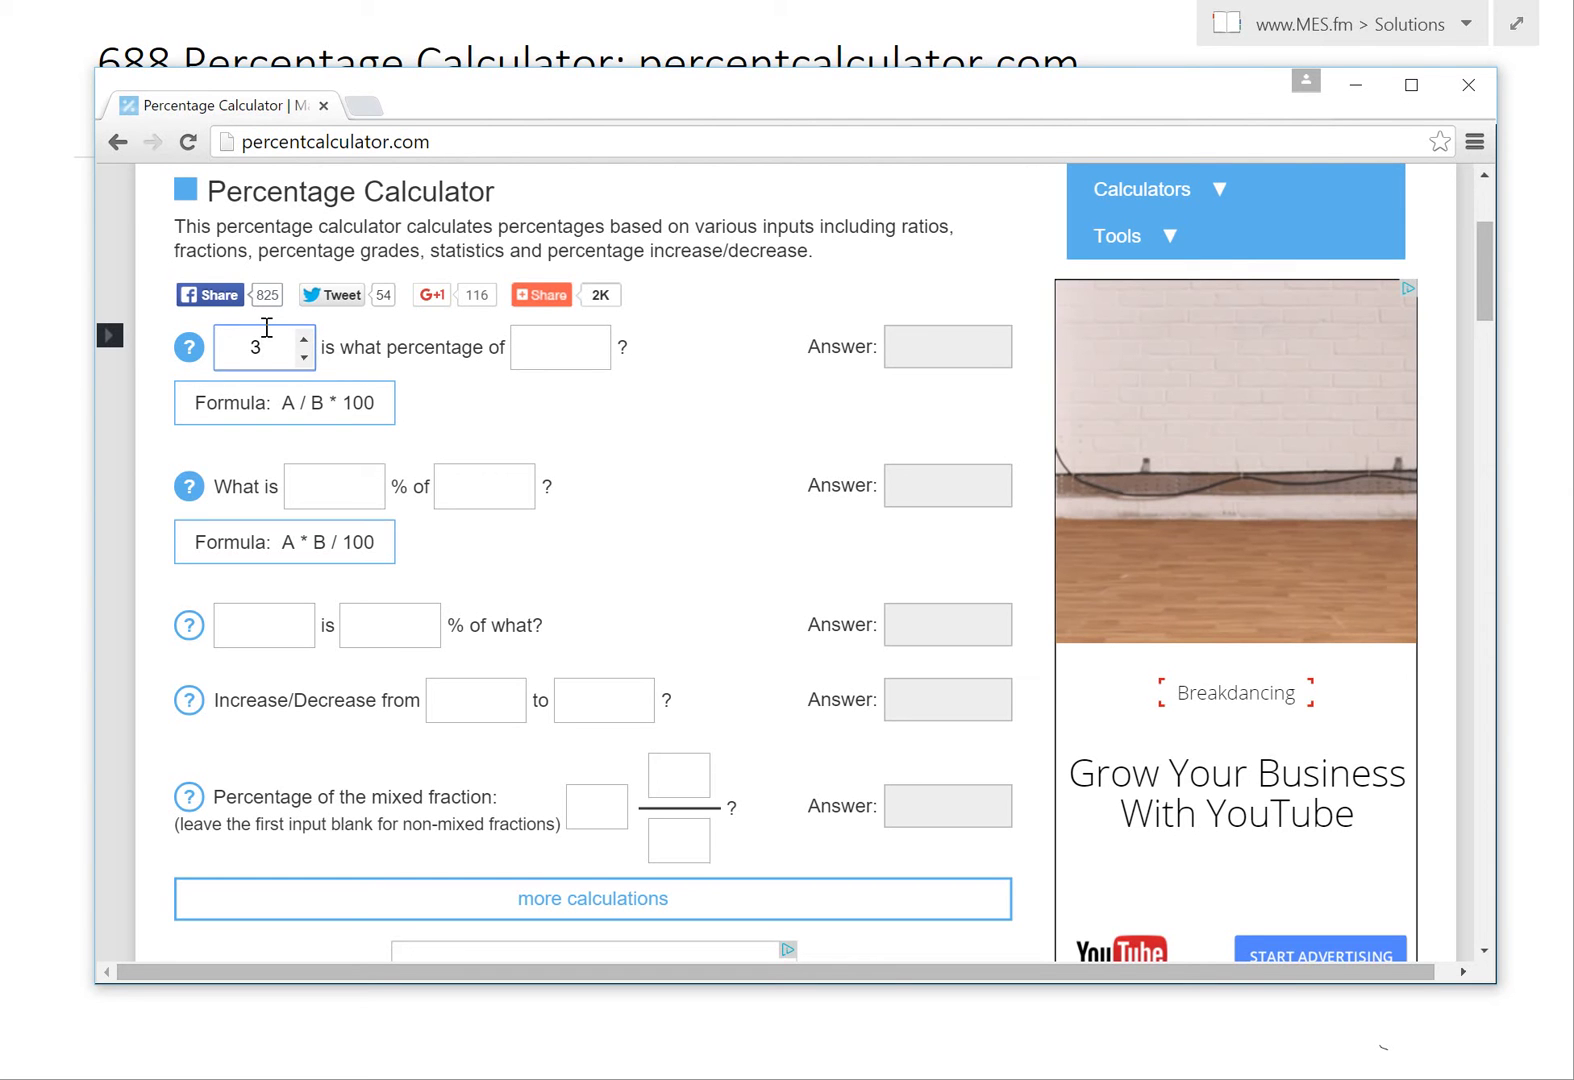
Enter 5 so 3 is 60.00% of 5, then take 36% of 8334 for 3000.24
key(Tab)
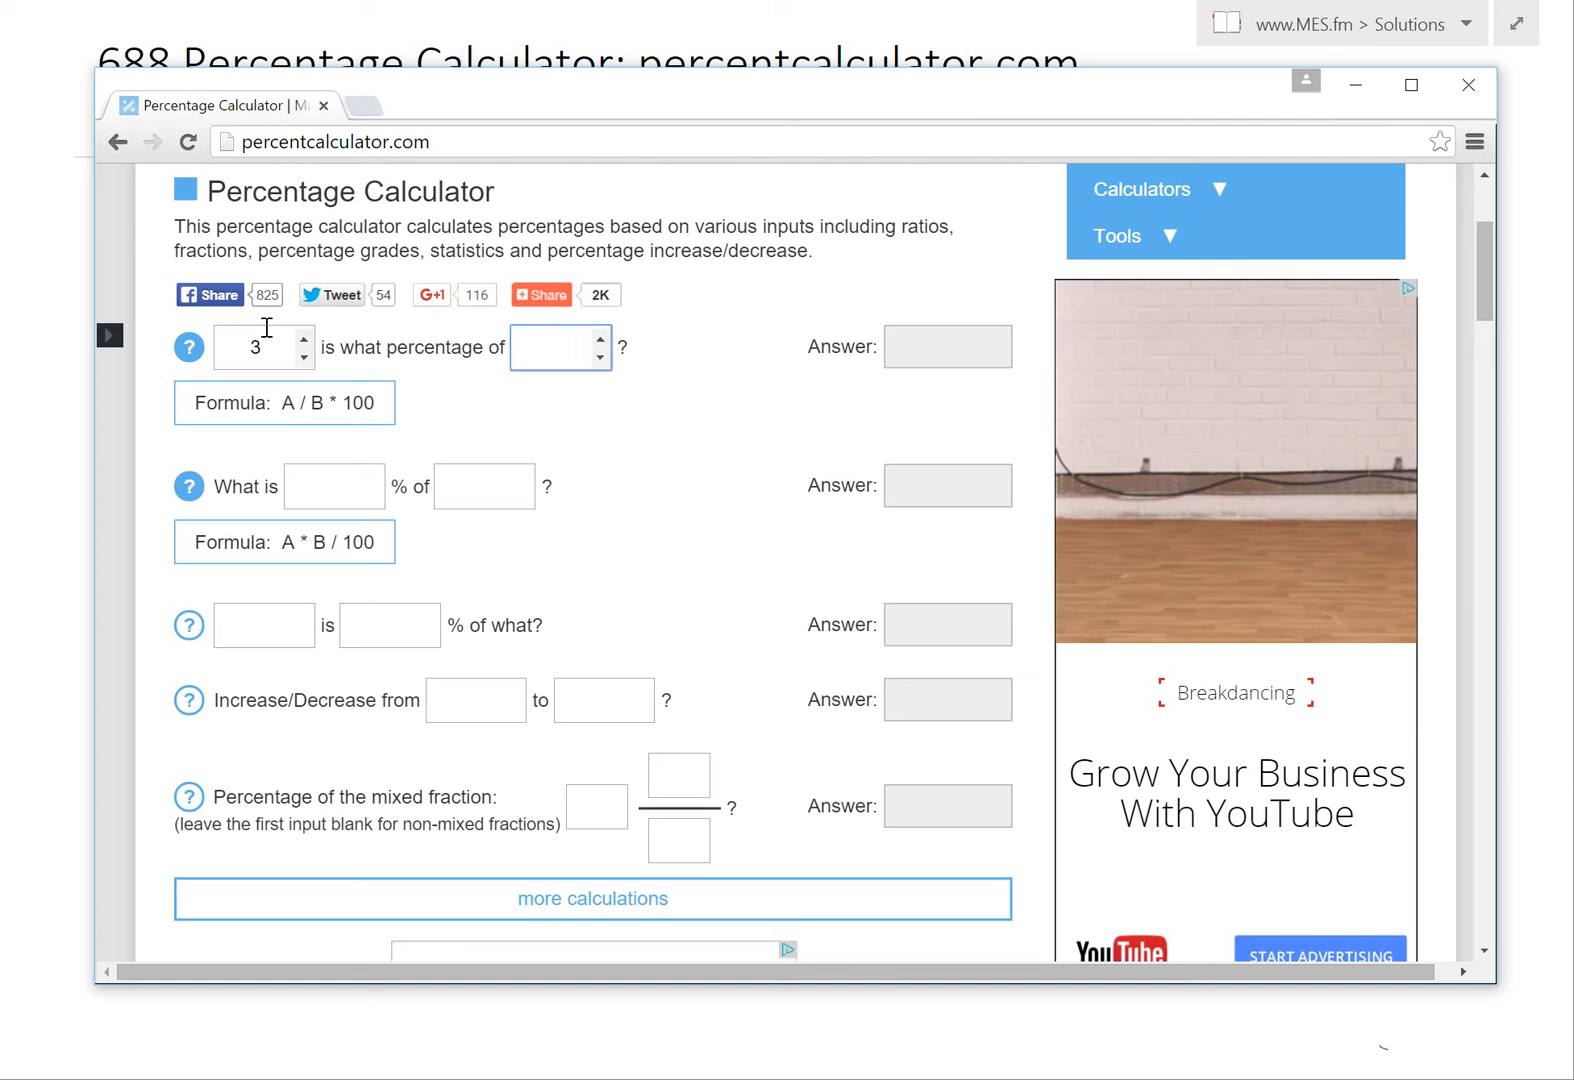
text(5)
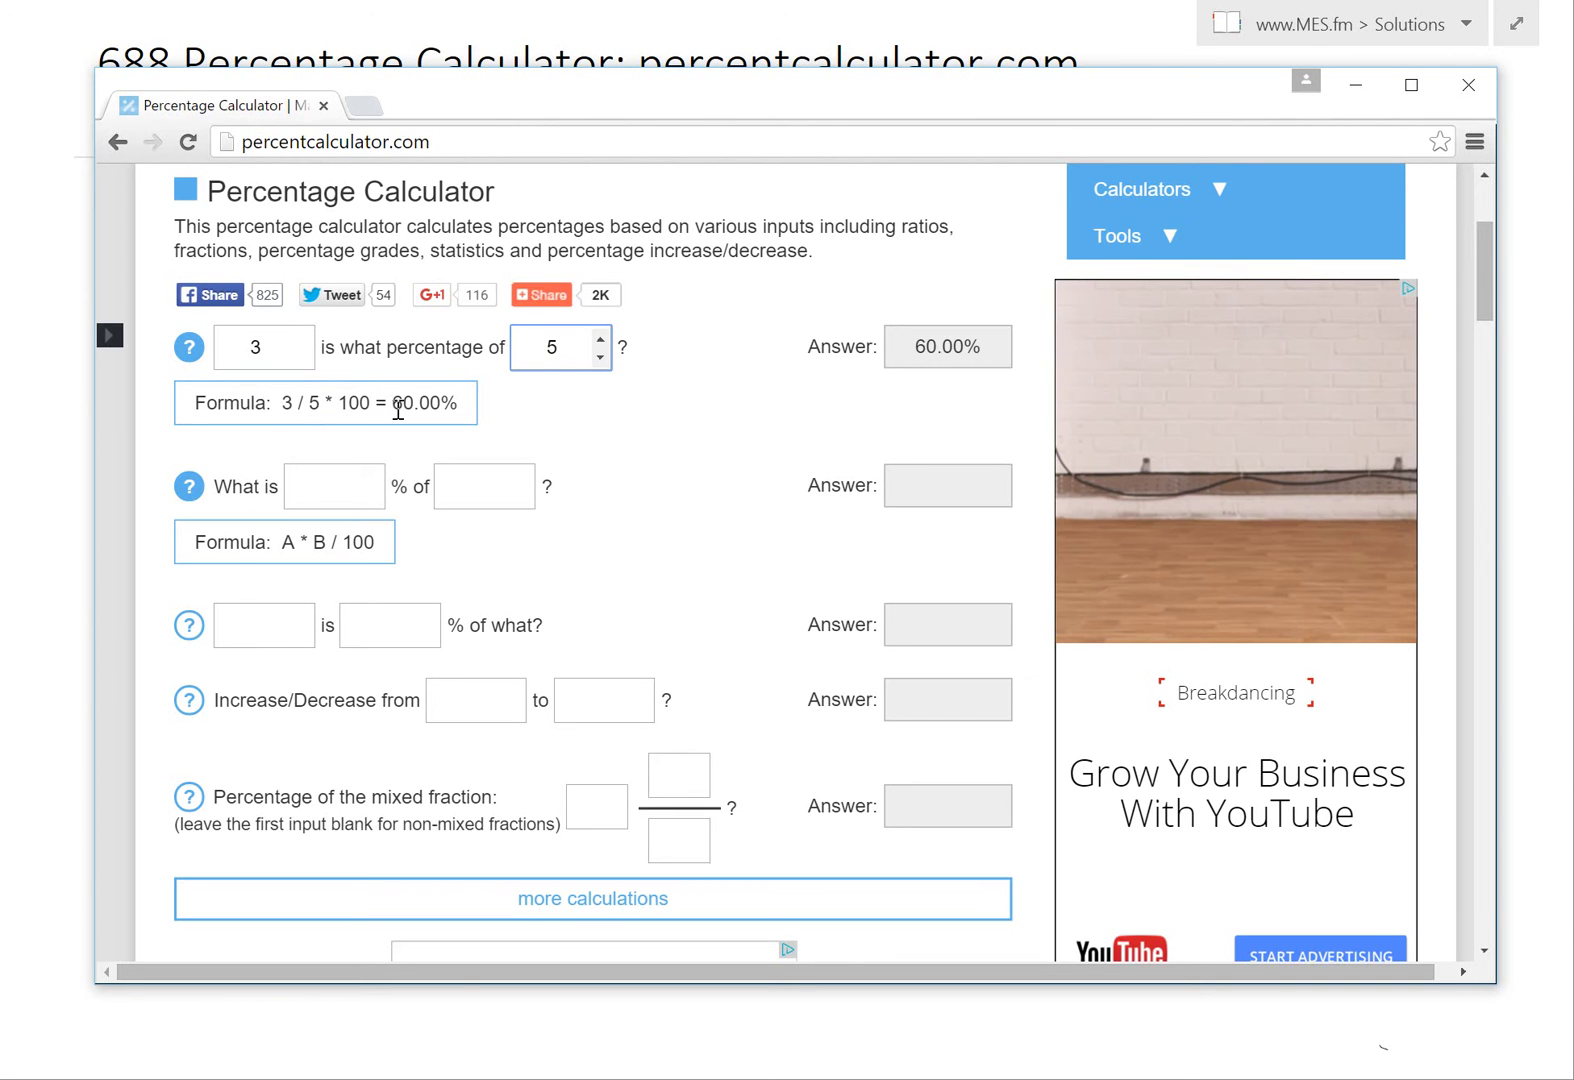
scroll(398, 410, down, 1)
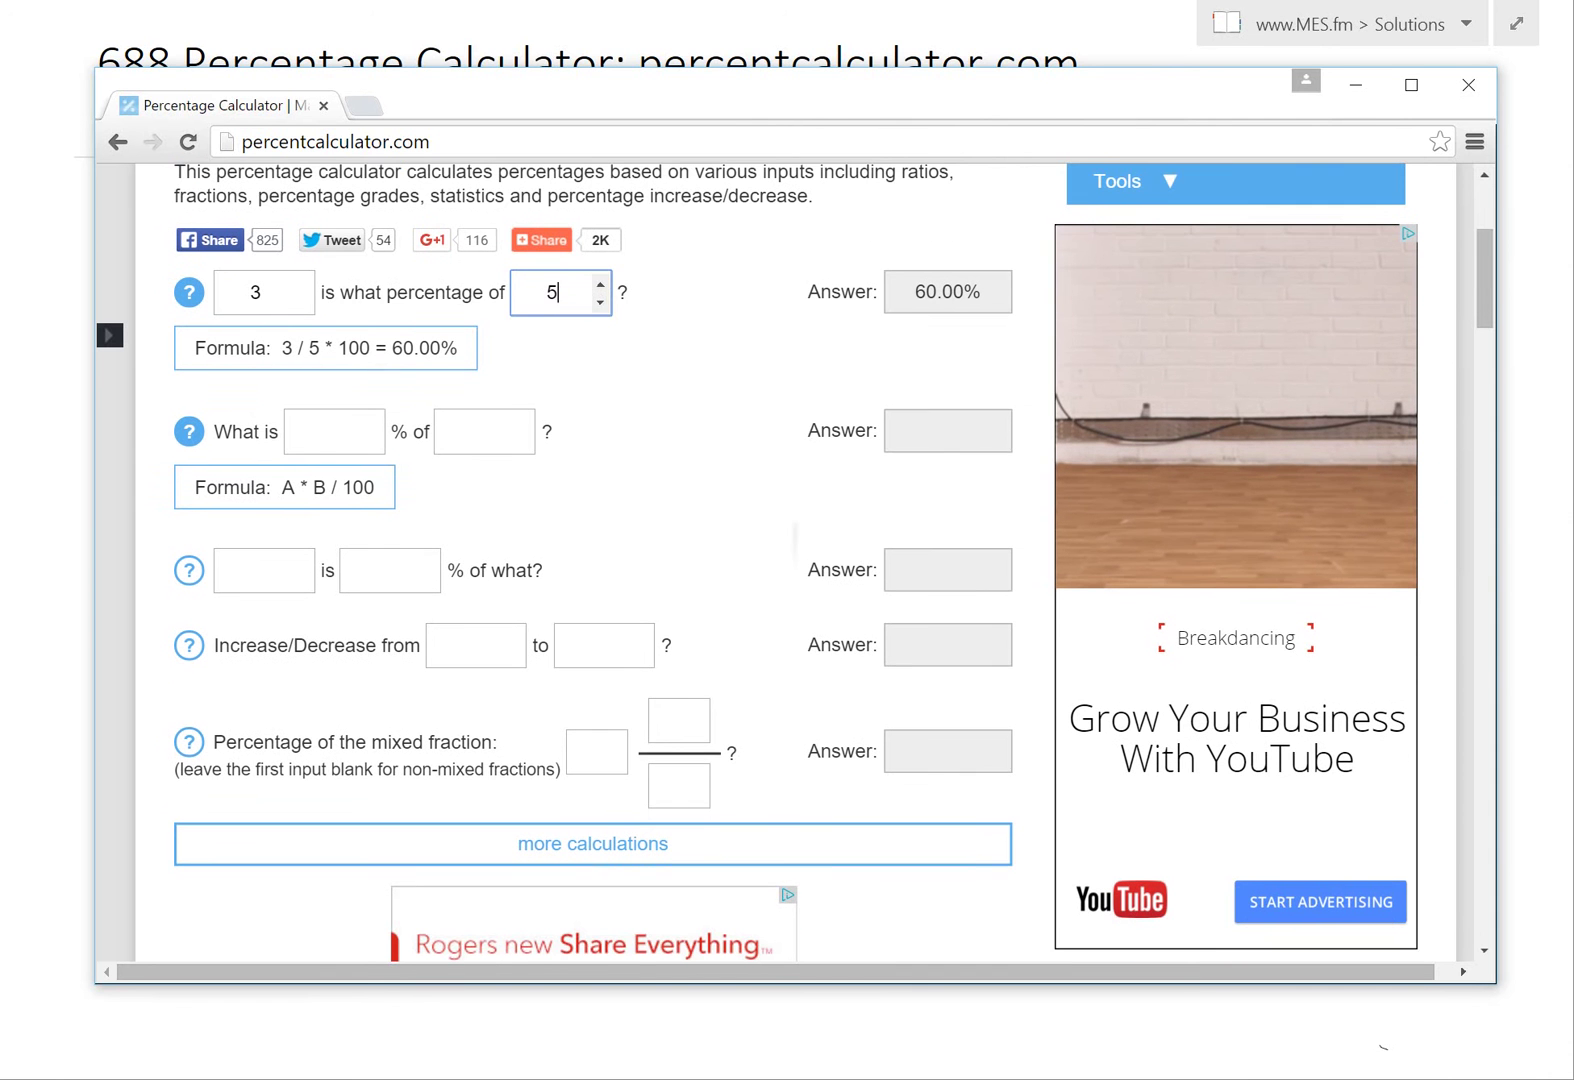
click(326, 426)
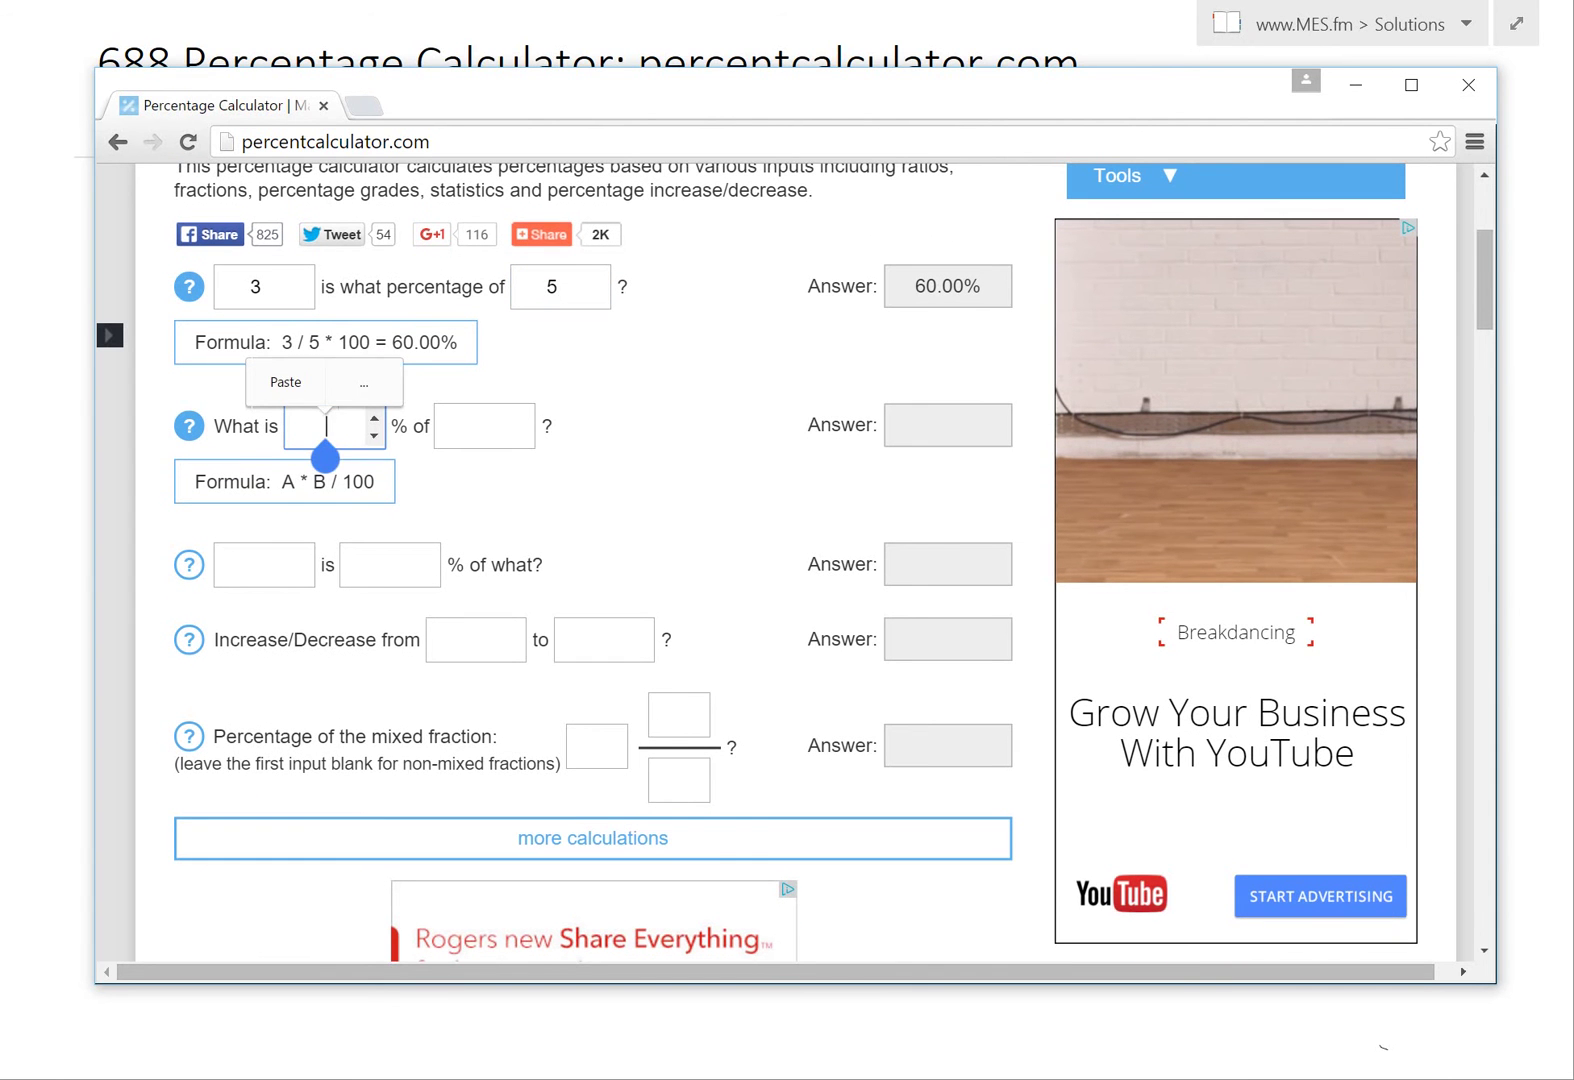
text(36)
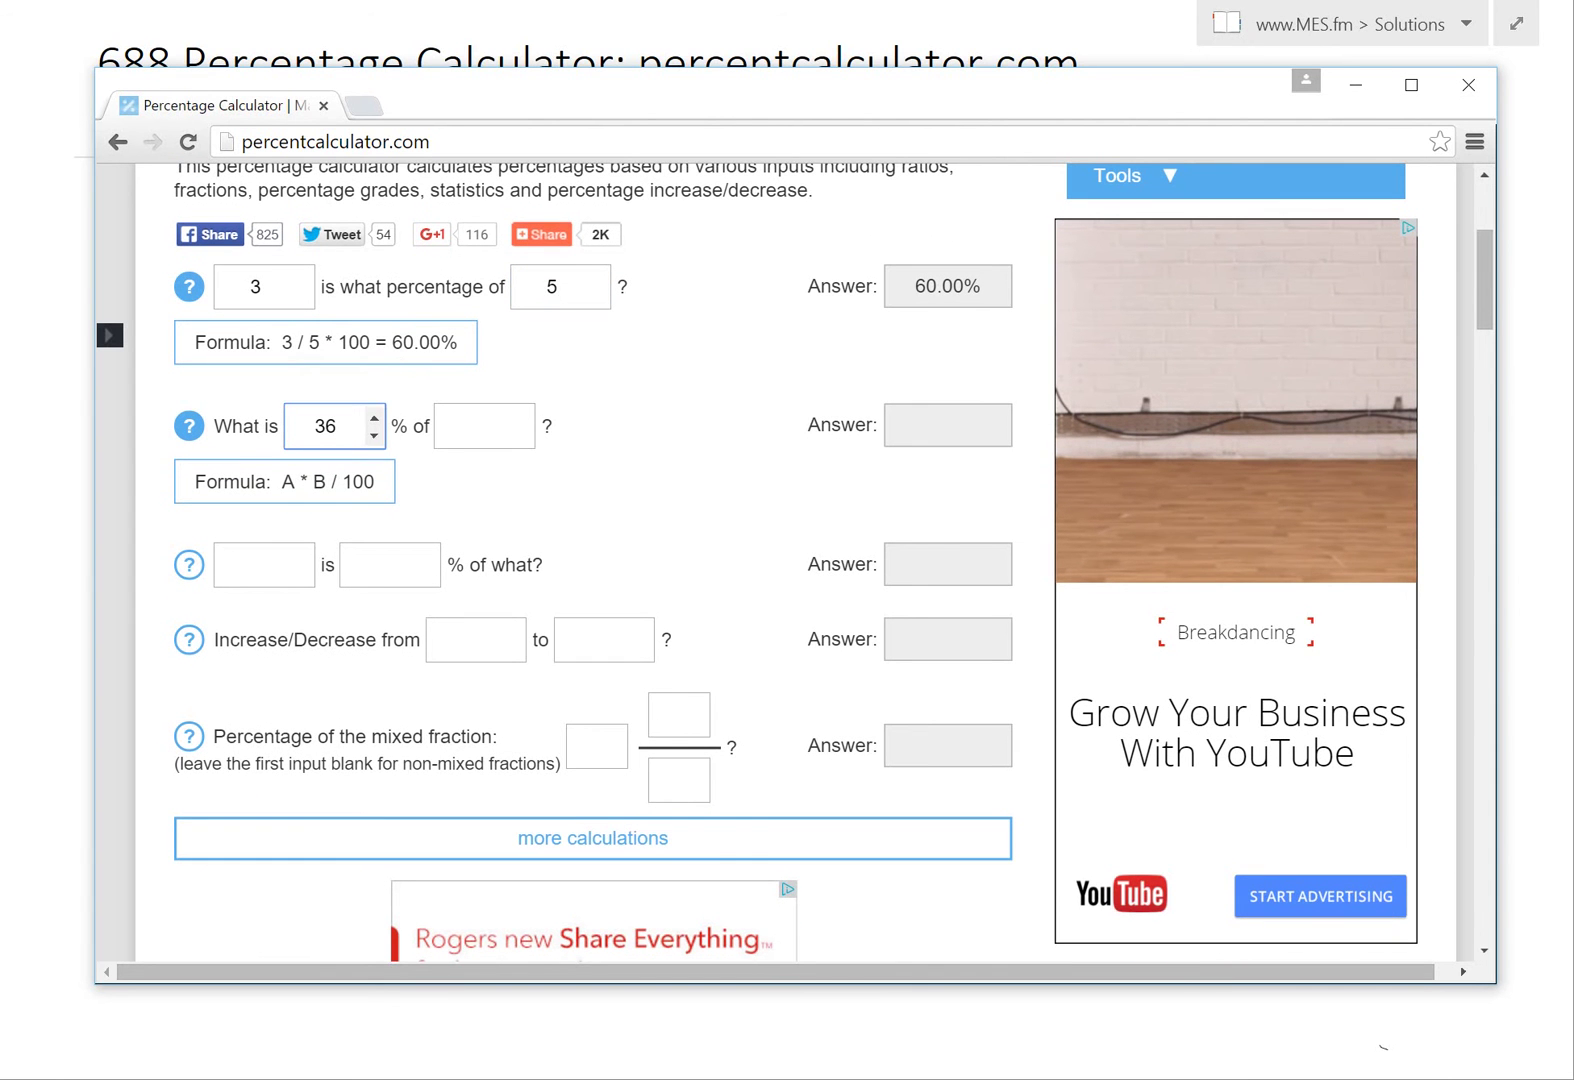
click(476, 426)
text(83)
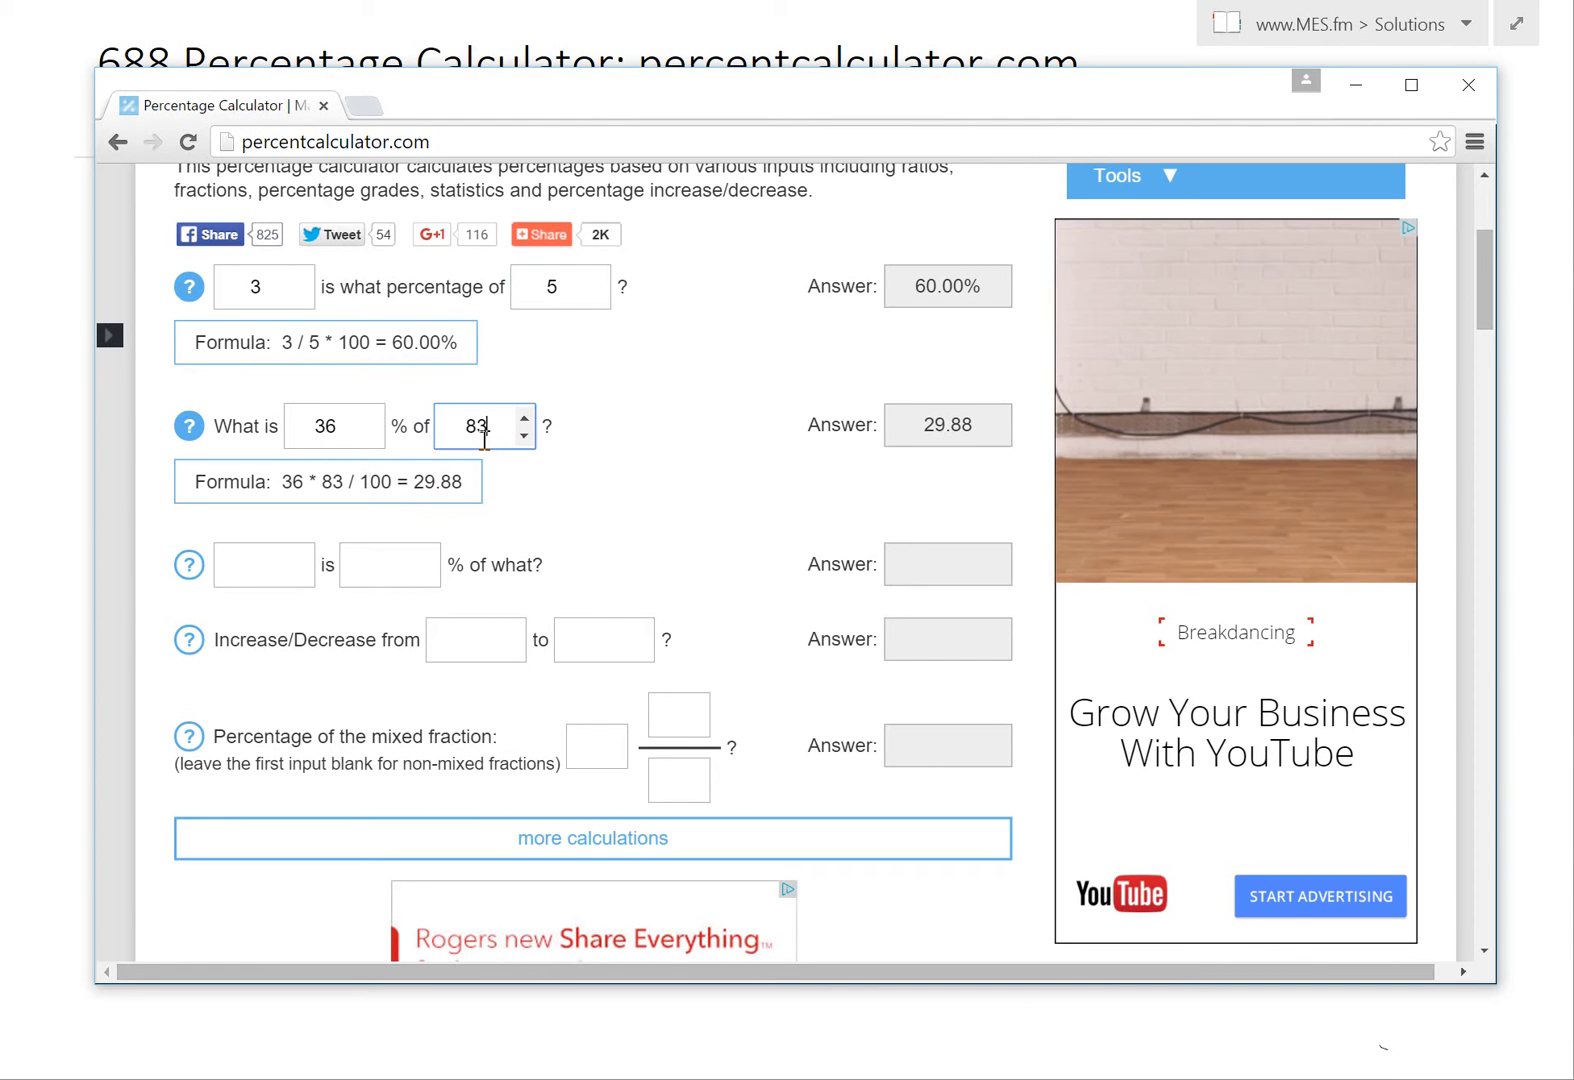
text(34)
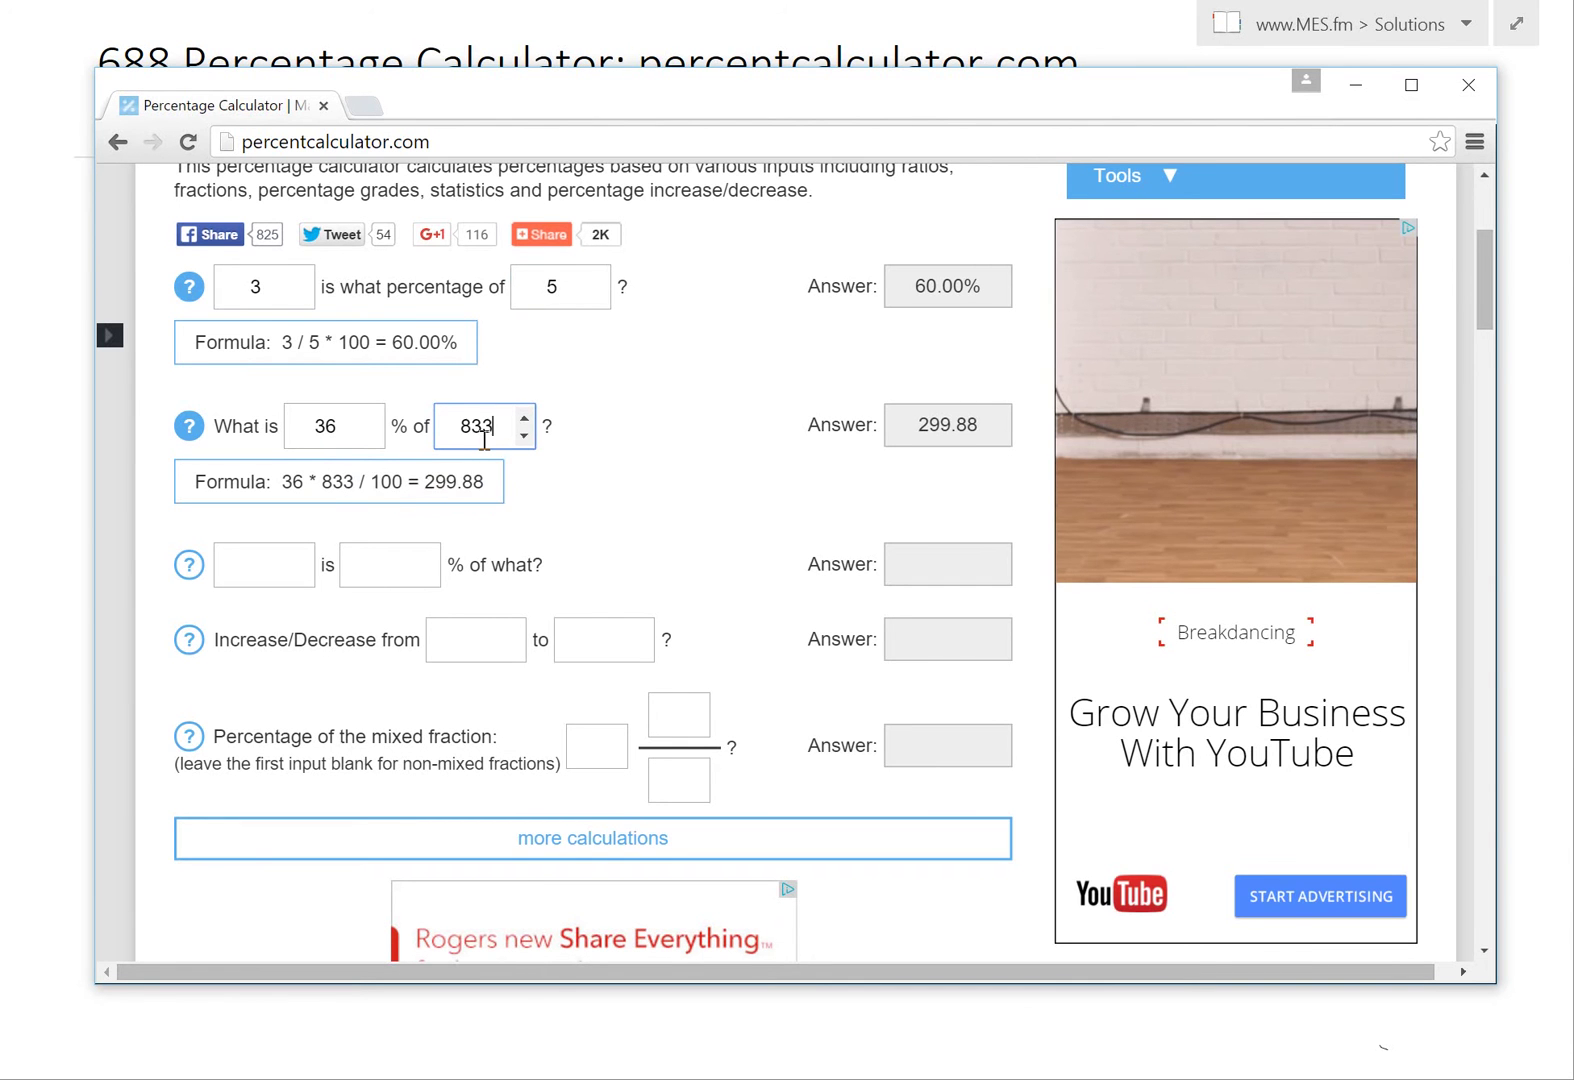
Show the third row's formula and enter 1234 and 355%, giving 347.61
click(189, 564)
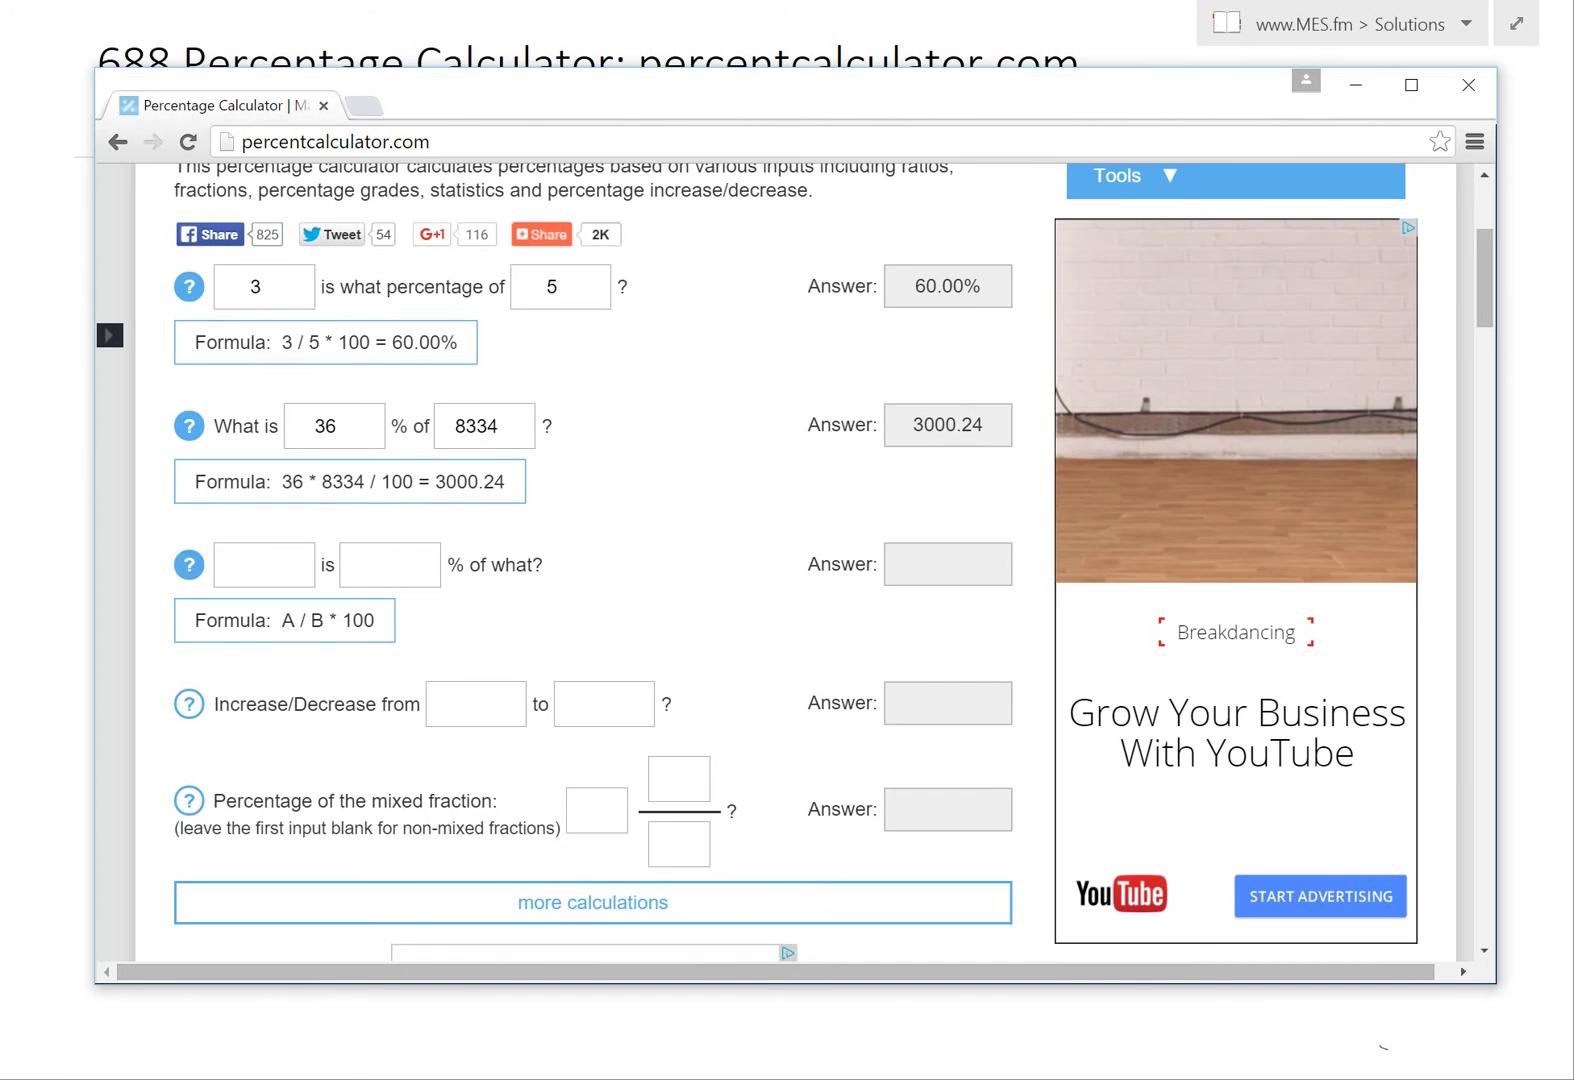
scroll(600, 560, down, 3)
click(255, 435)
text(1234)
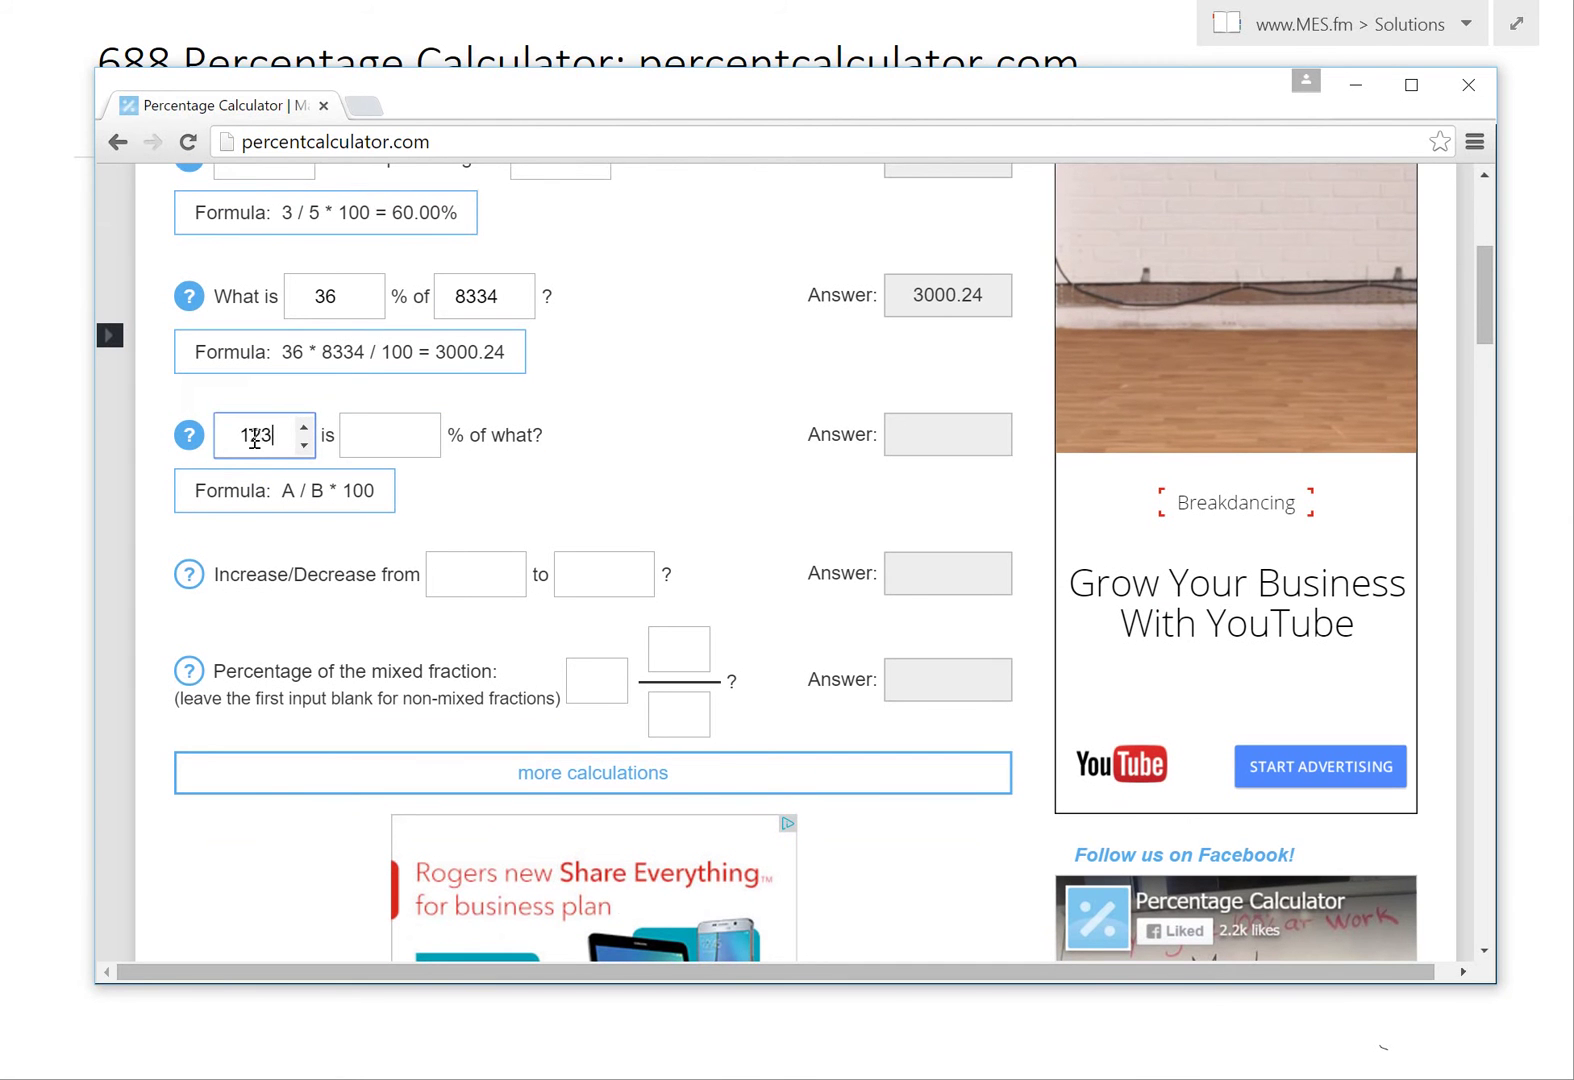
click(380, 435)
text(355)
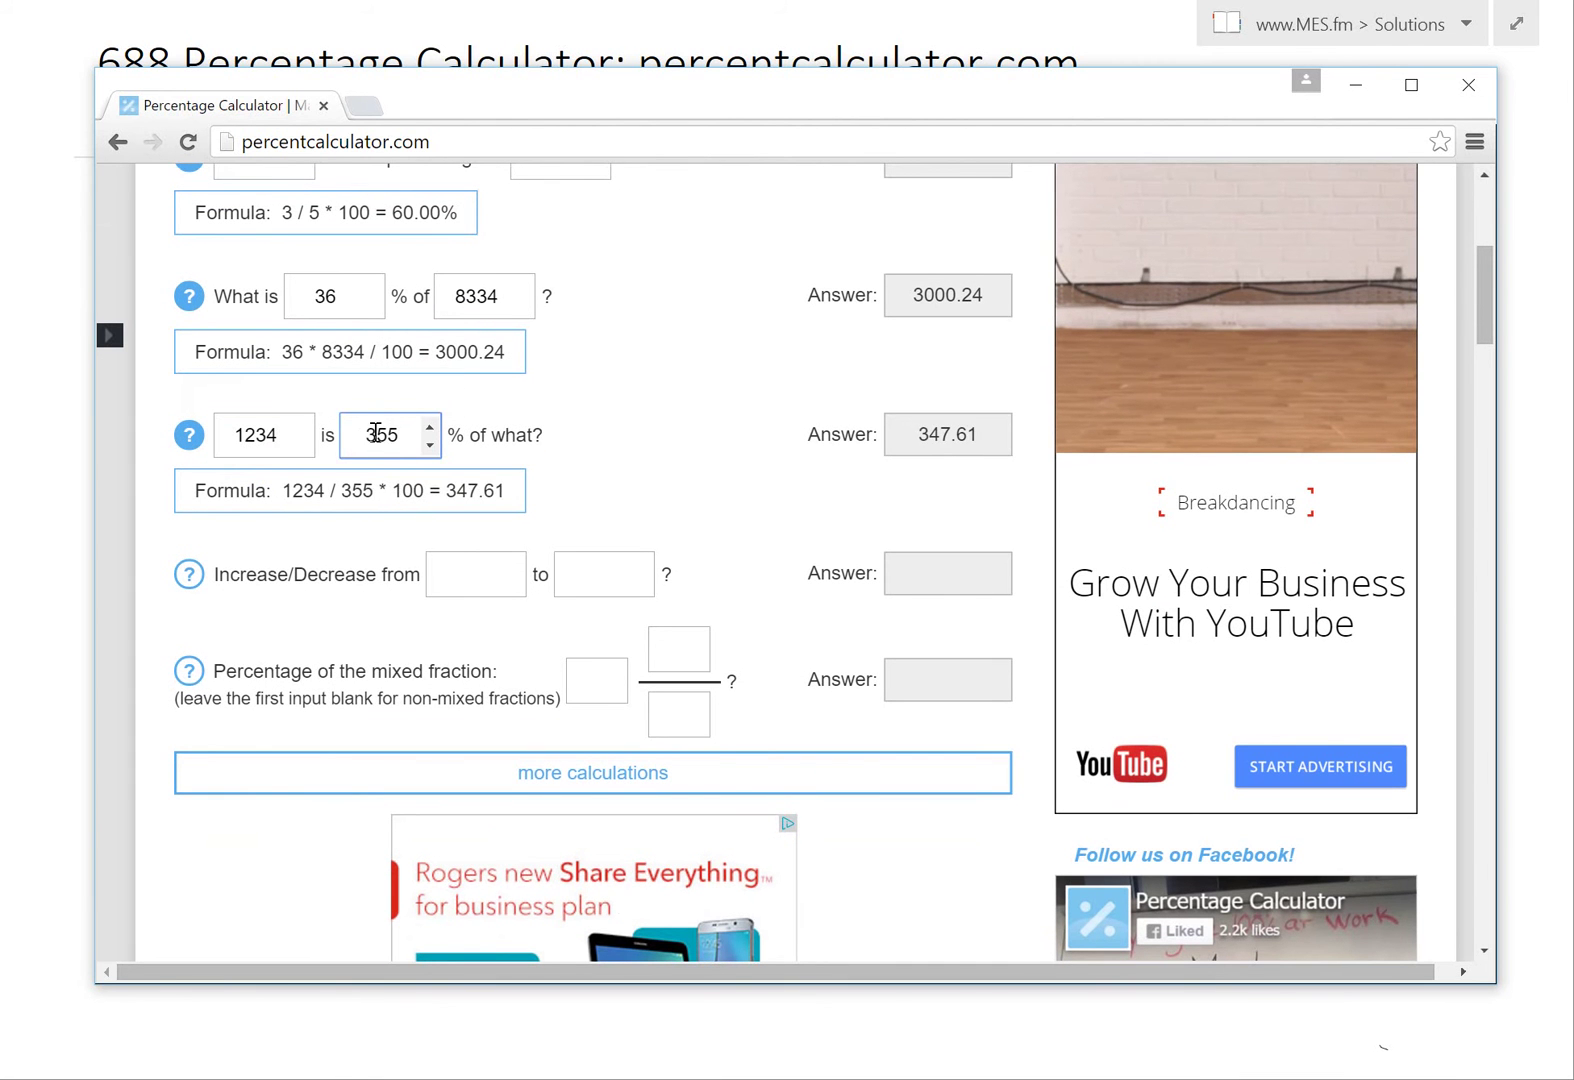
scroll(375, 432, down, 1)
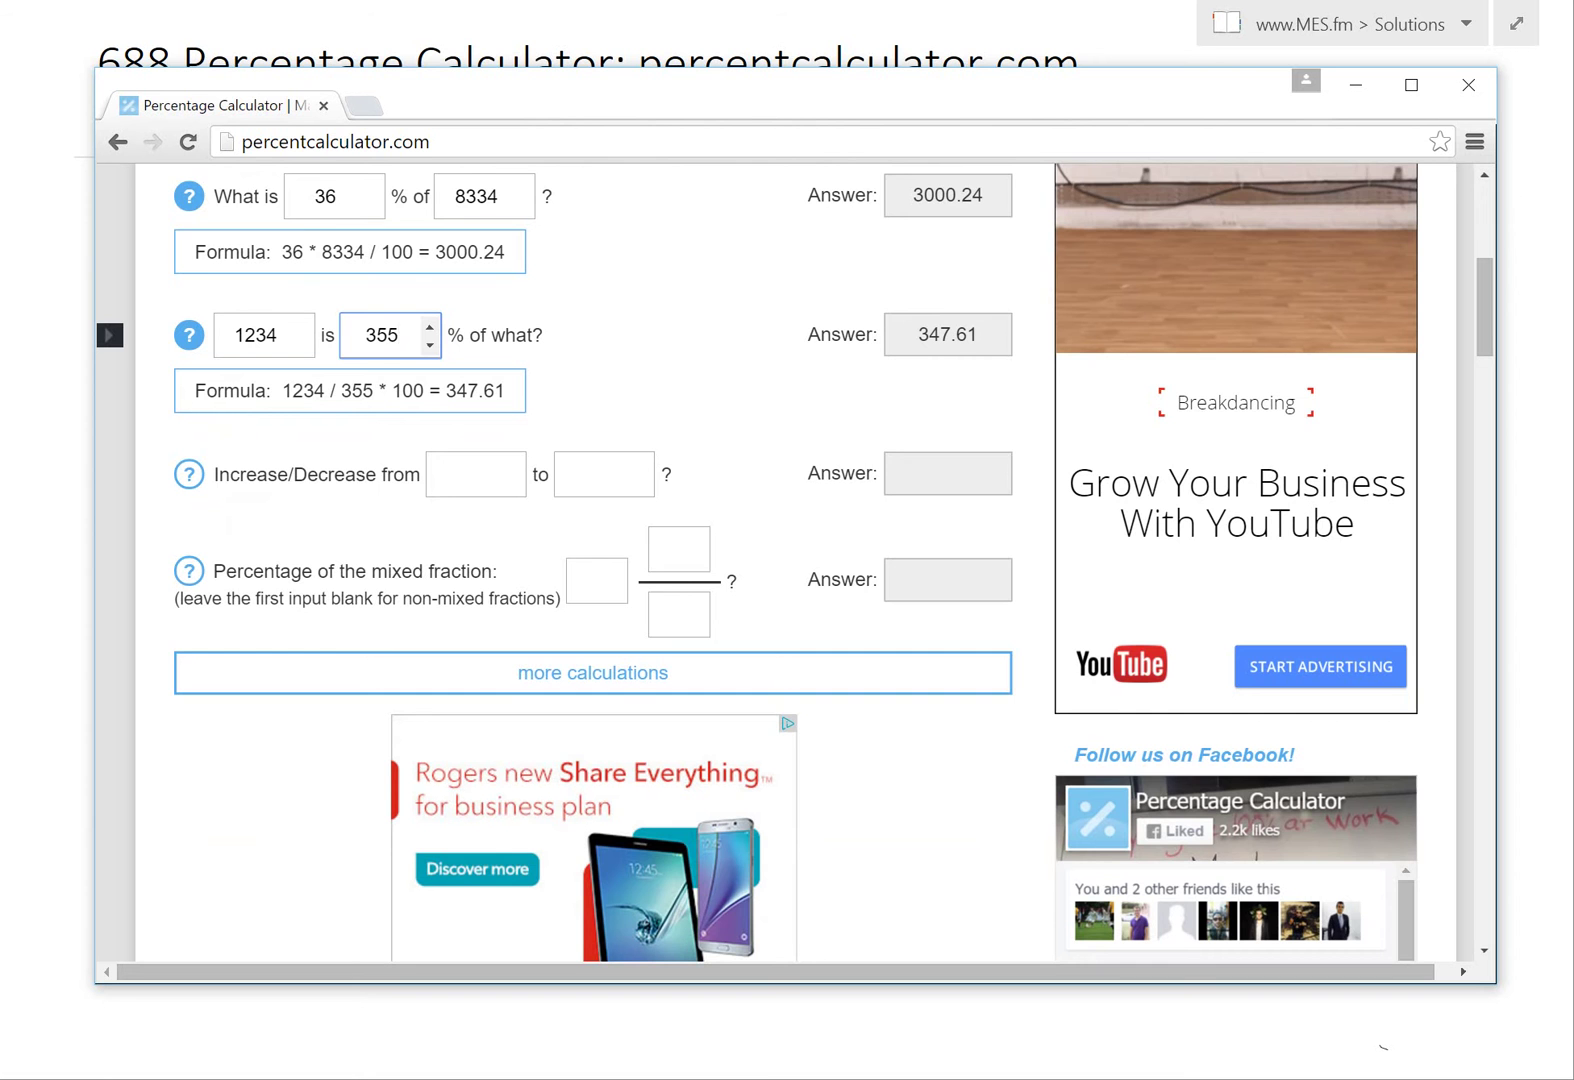
scroll(600, 560, down, 1)
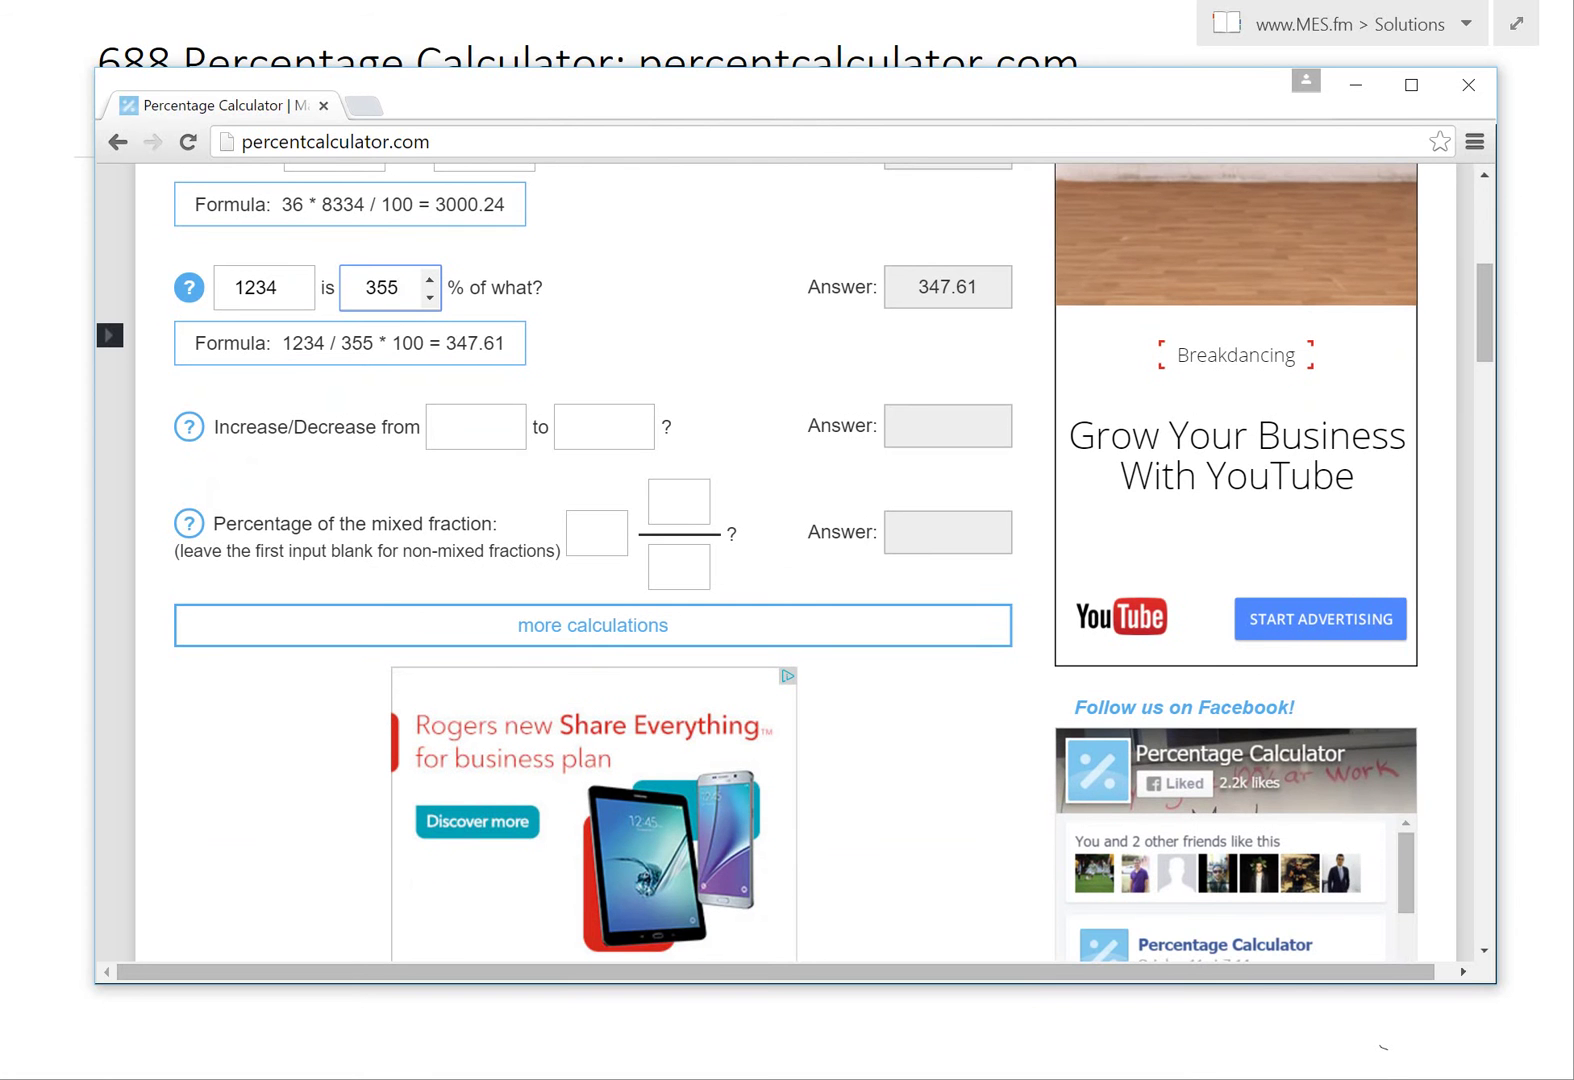
click(467, 409)
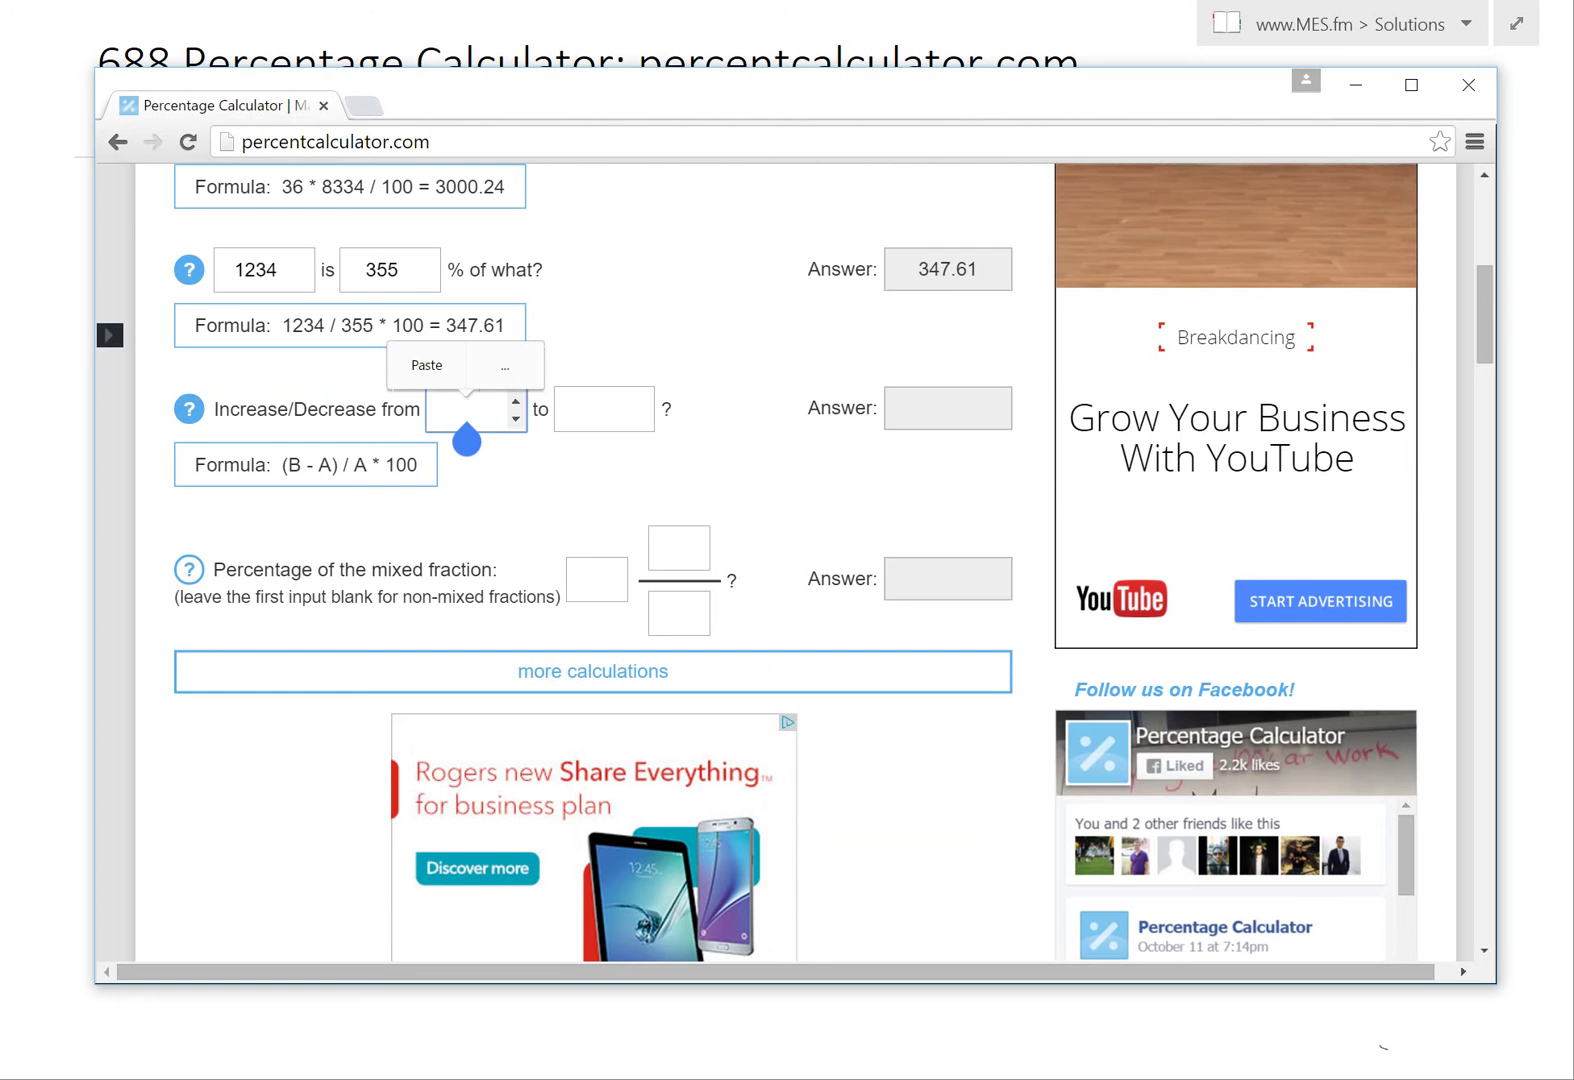
Calculate the increase from 0.1 to 12335, correcting 12334, for 1.23x10^7%
text(0.1)
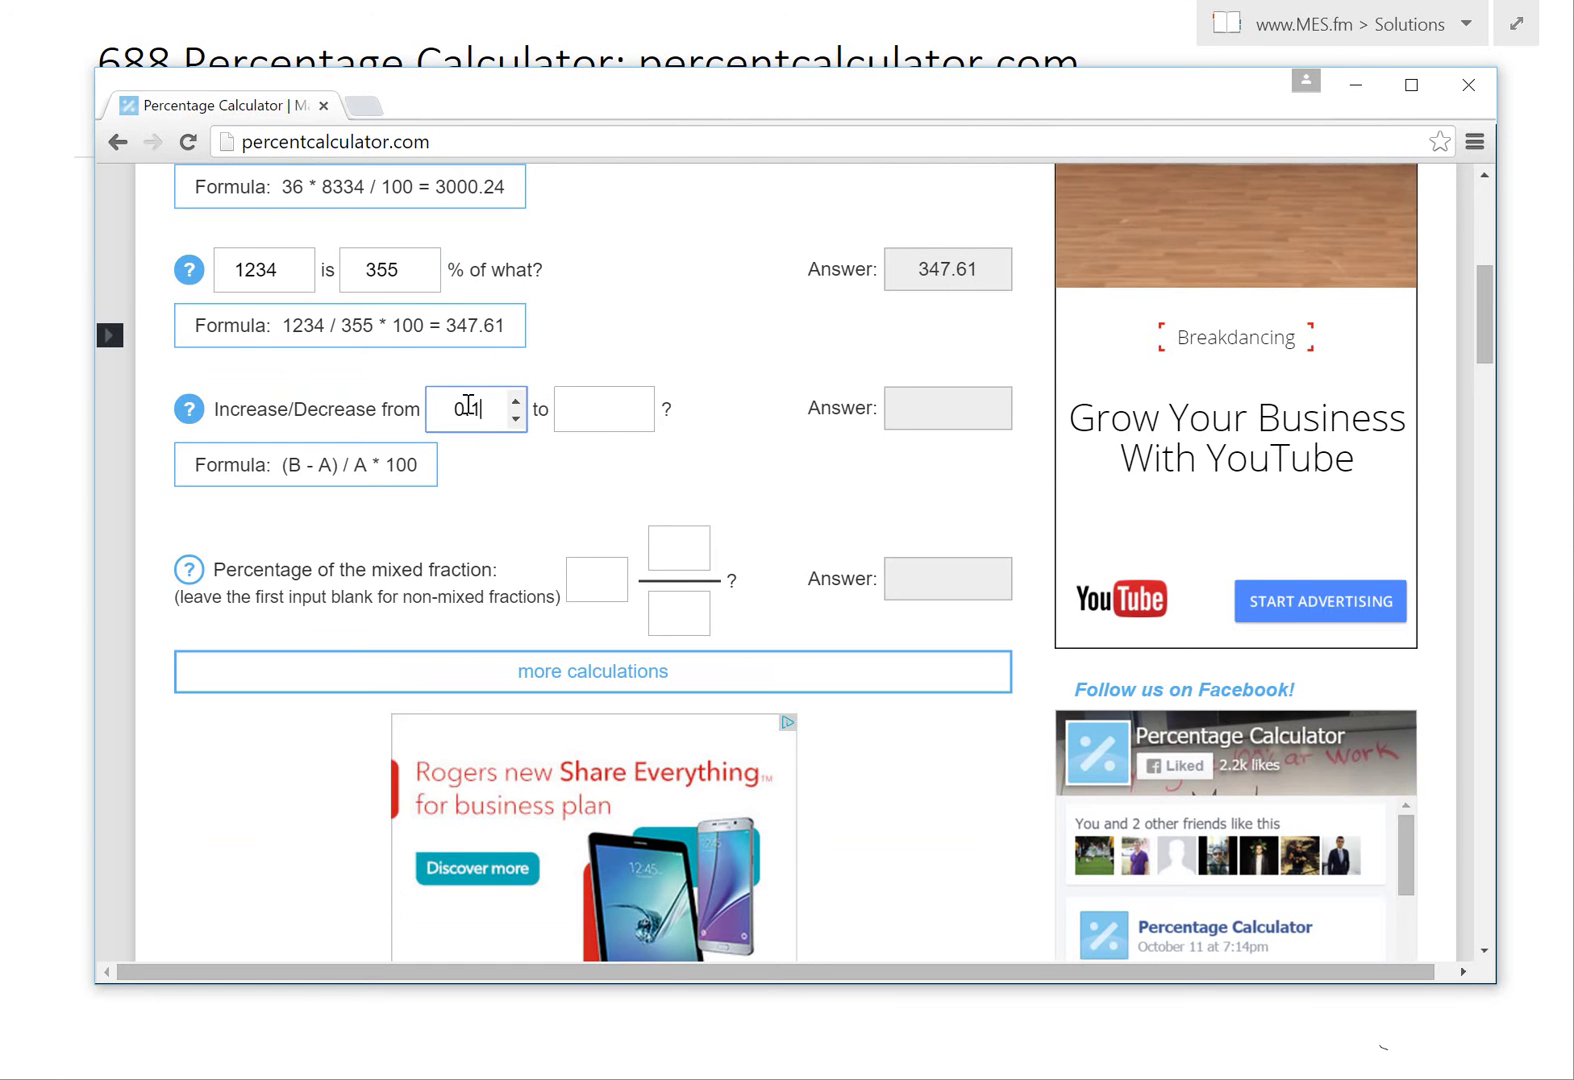
click(590, 409)
text(12)
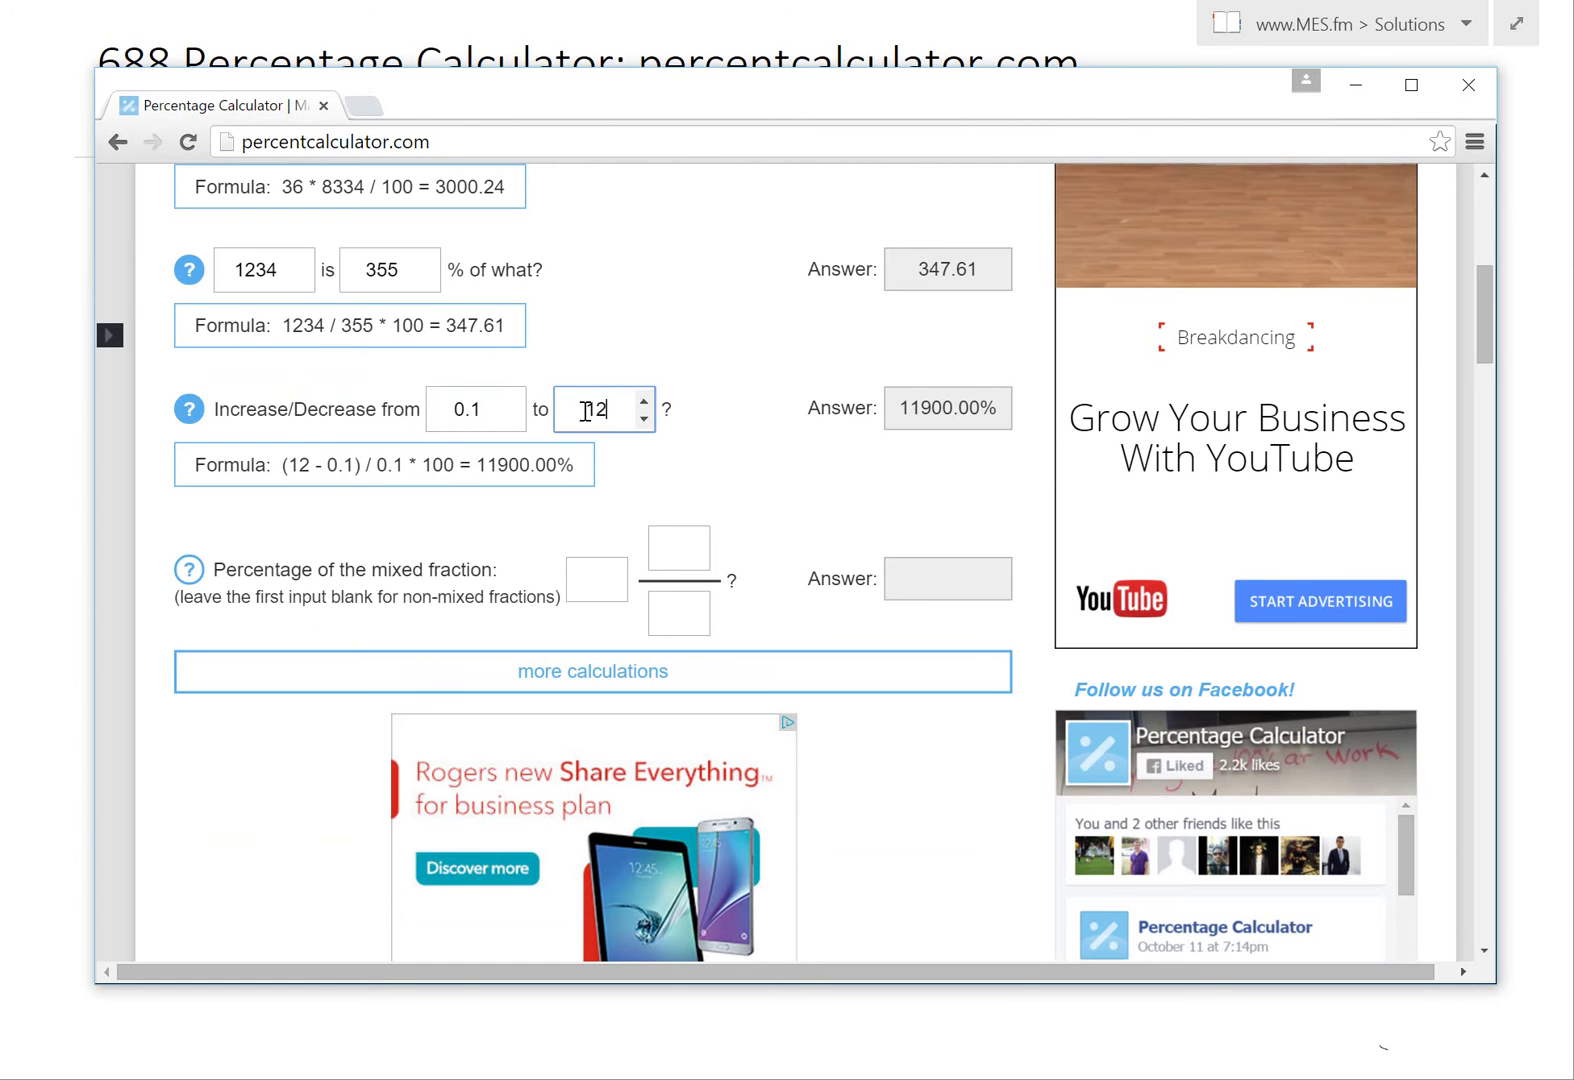
text(334)
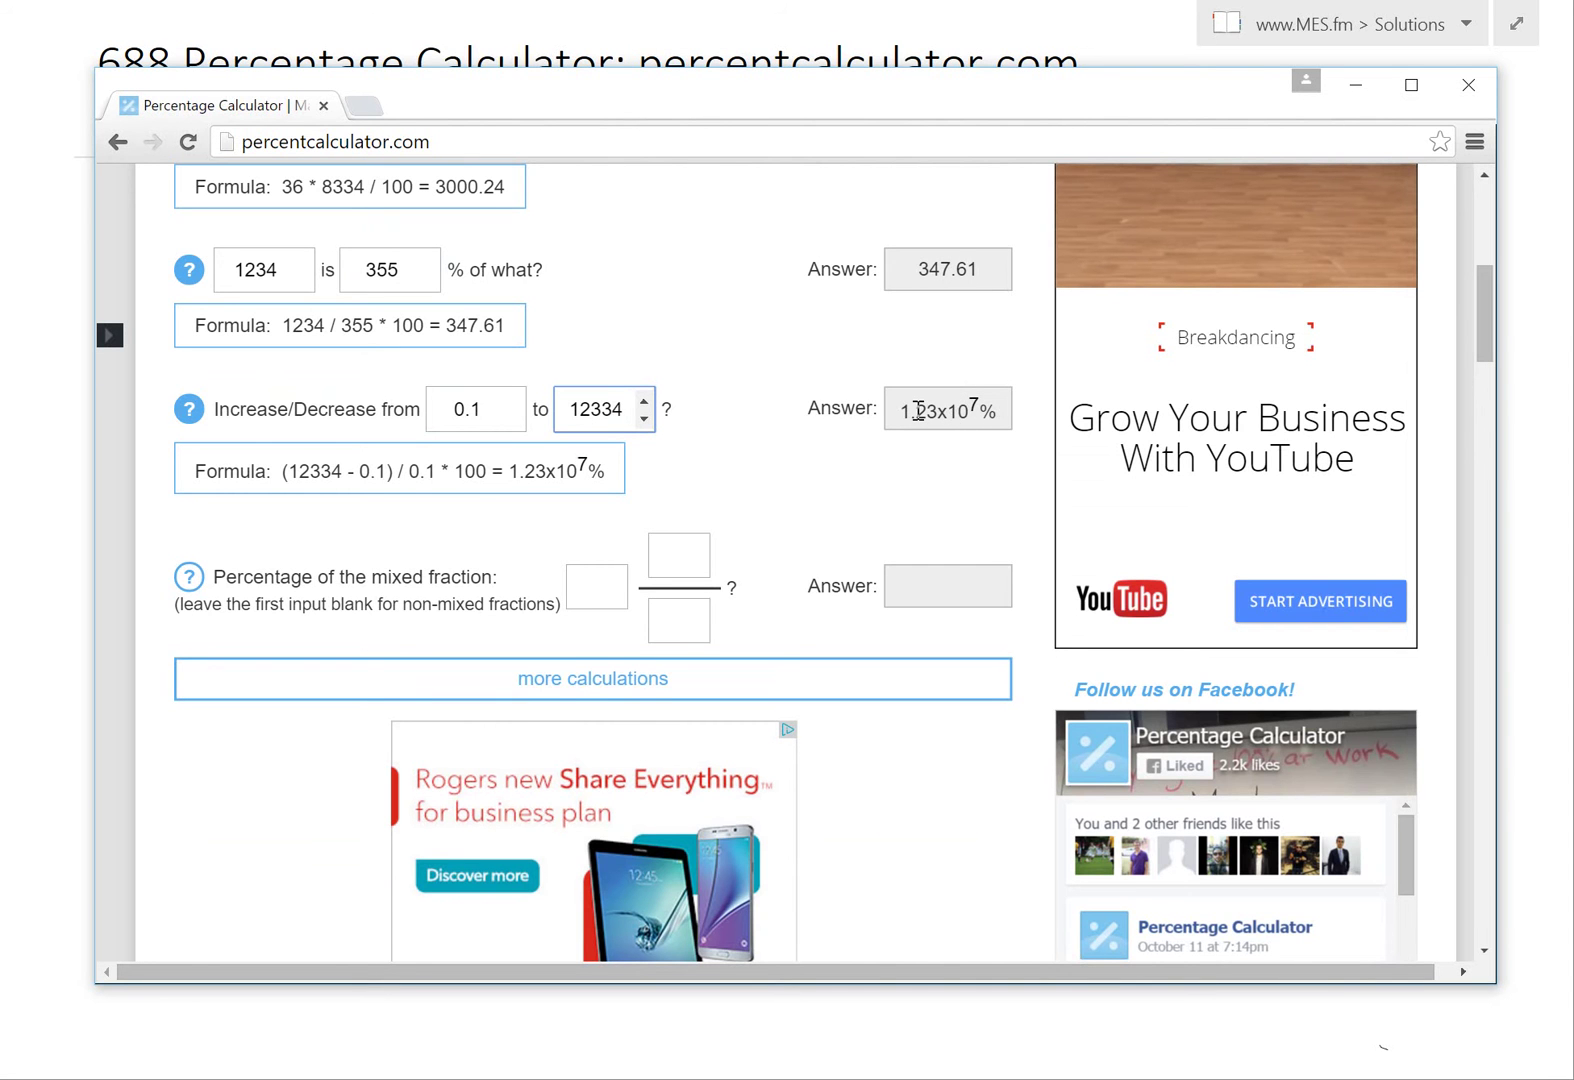
key(BackSpace)
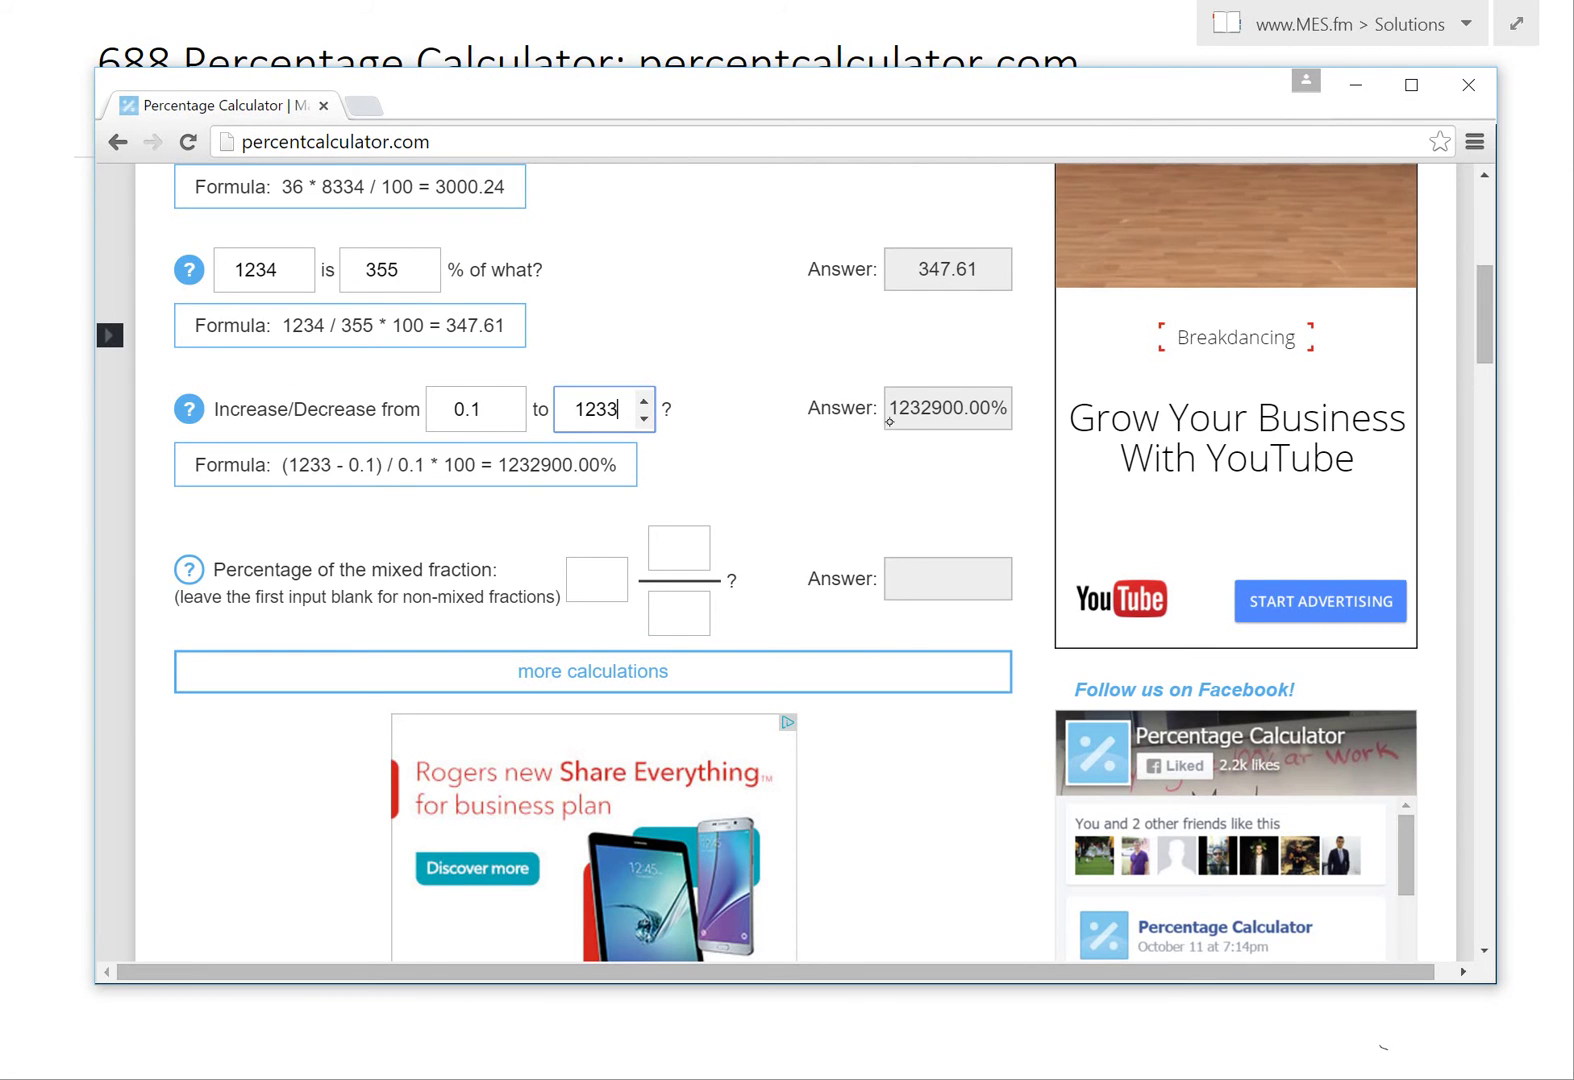
text(5)
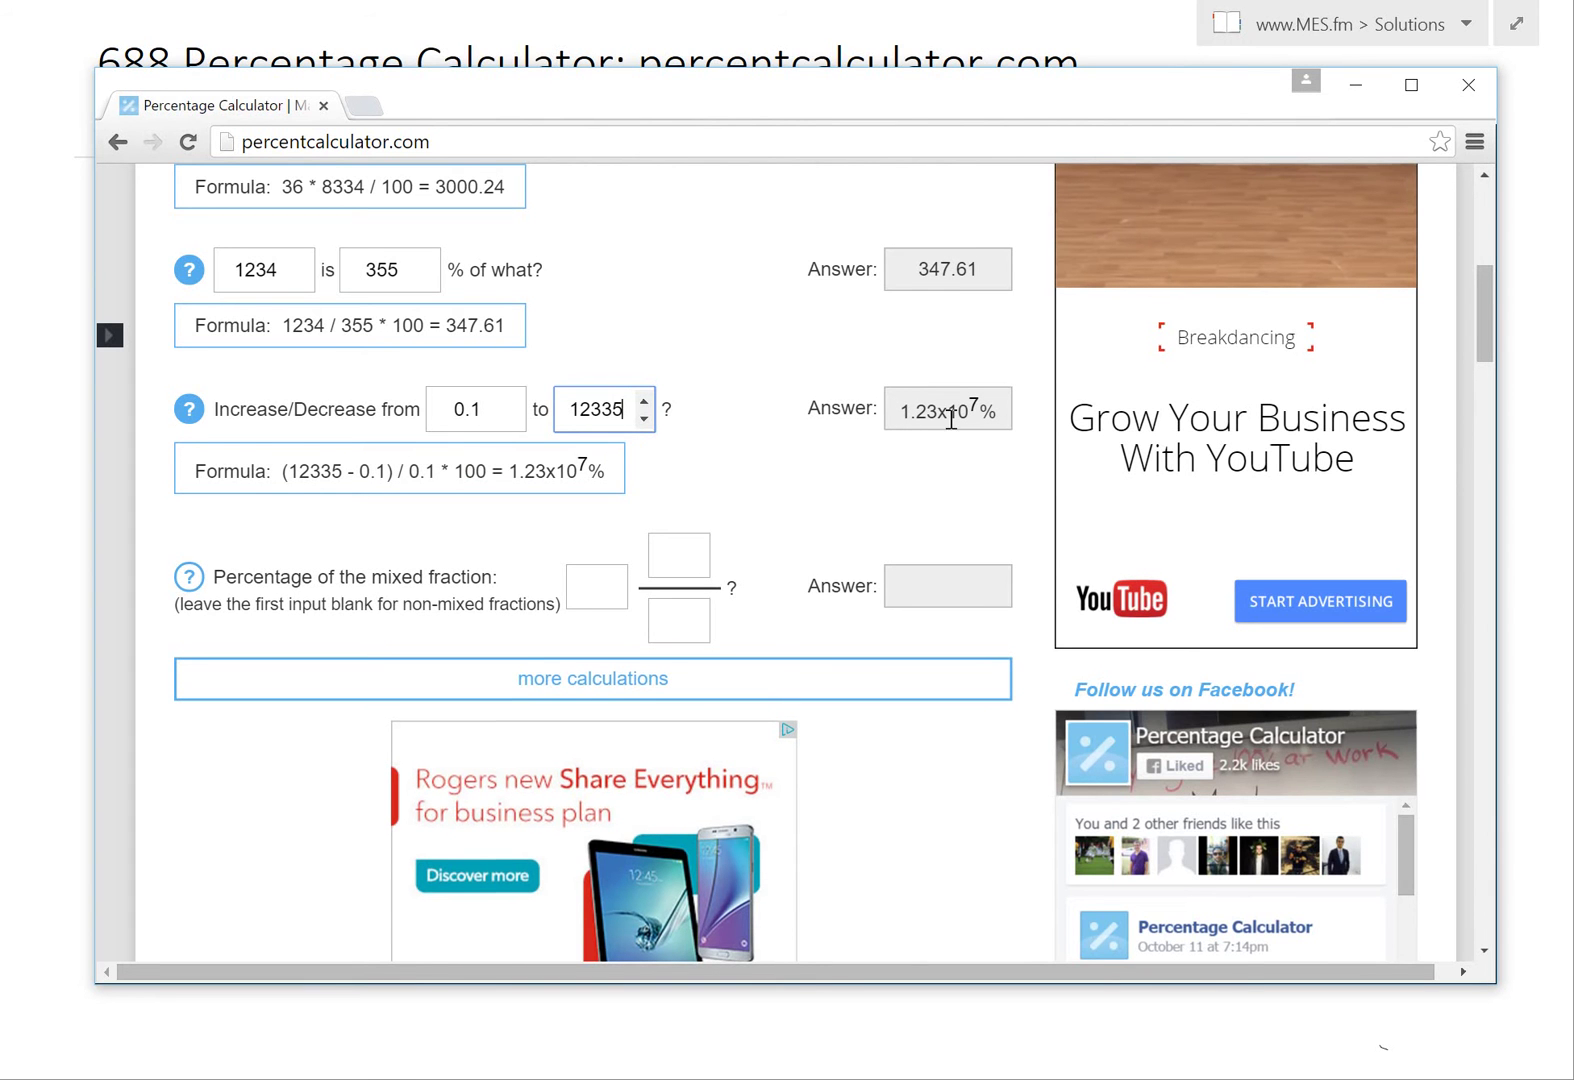
scroll(951, 419, down, 1)
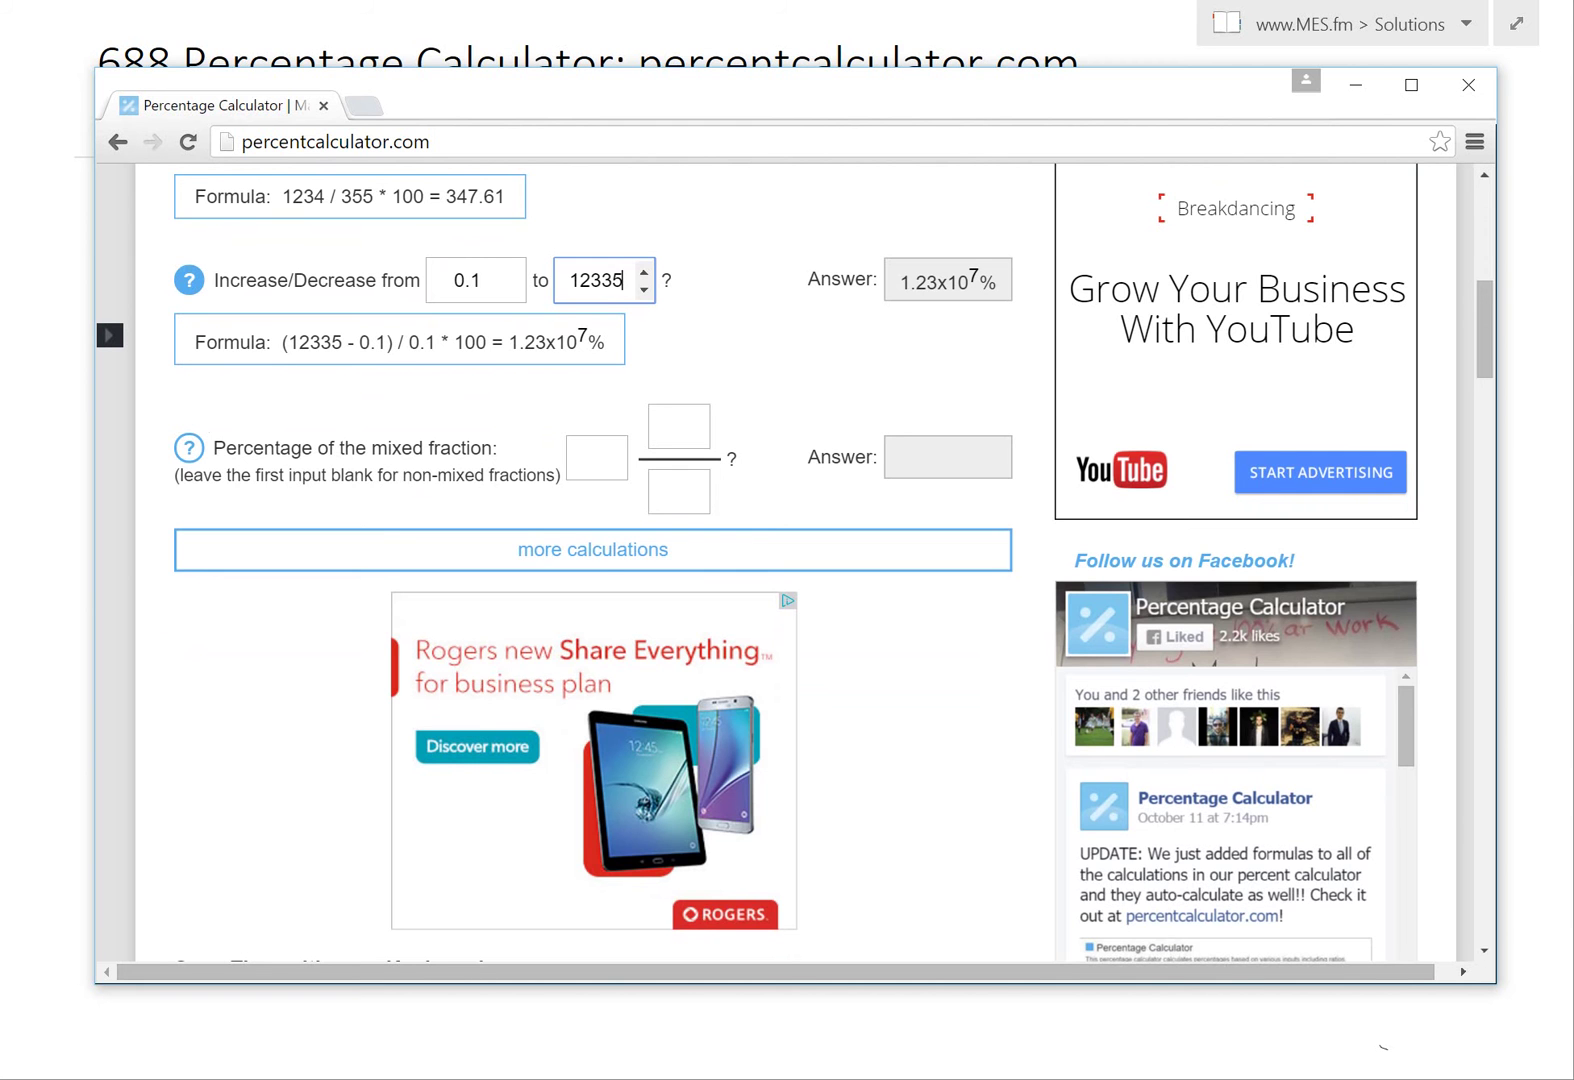
Enter the mixed fraction 1 3/4 for 175.00% and expand the extra calculation rows
click(189, 447)
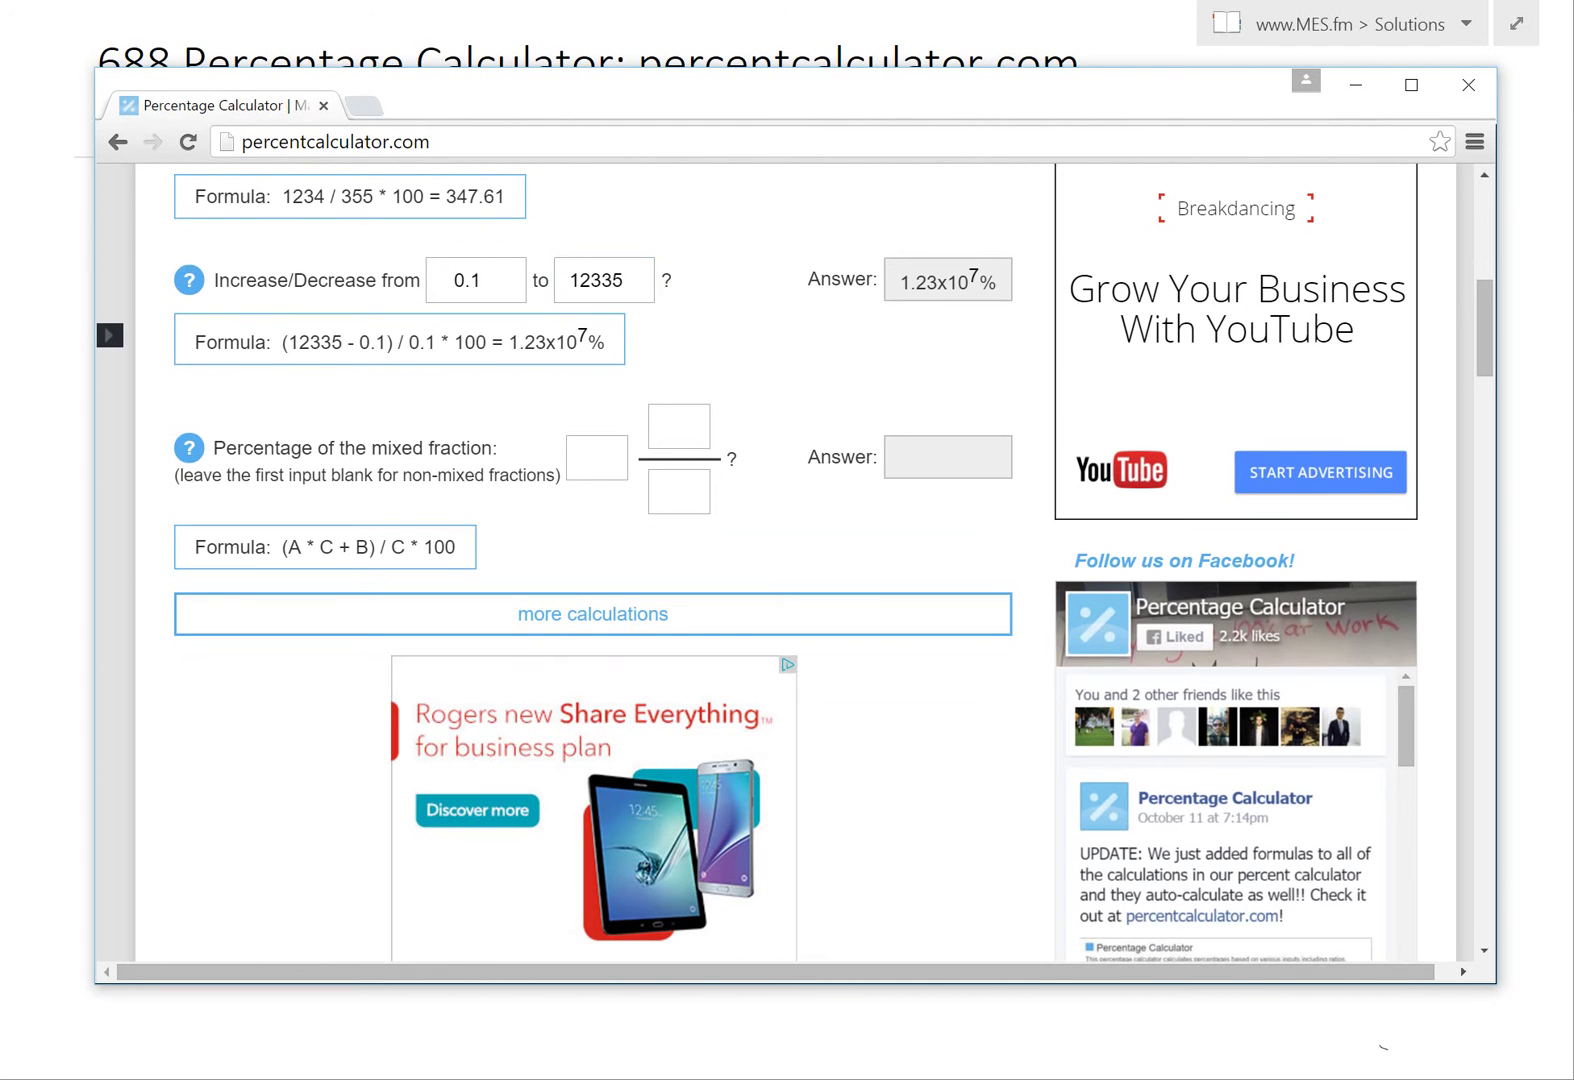
scroll(832, 567, down, 1)
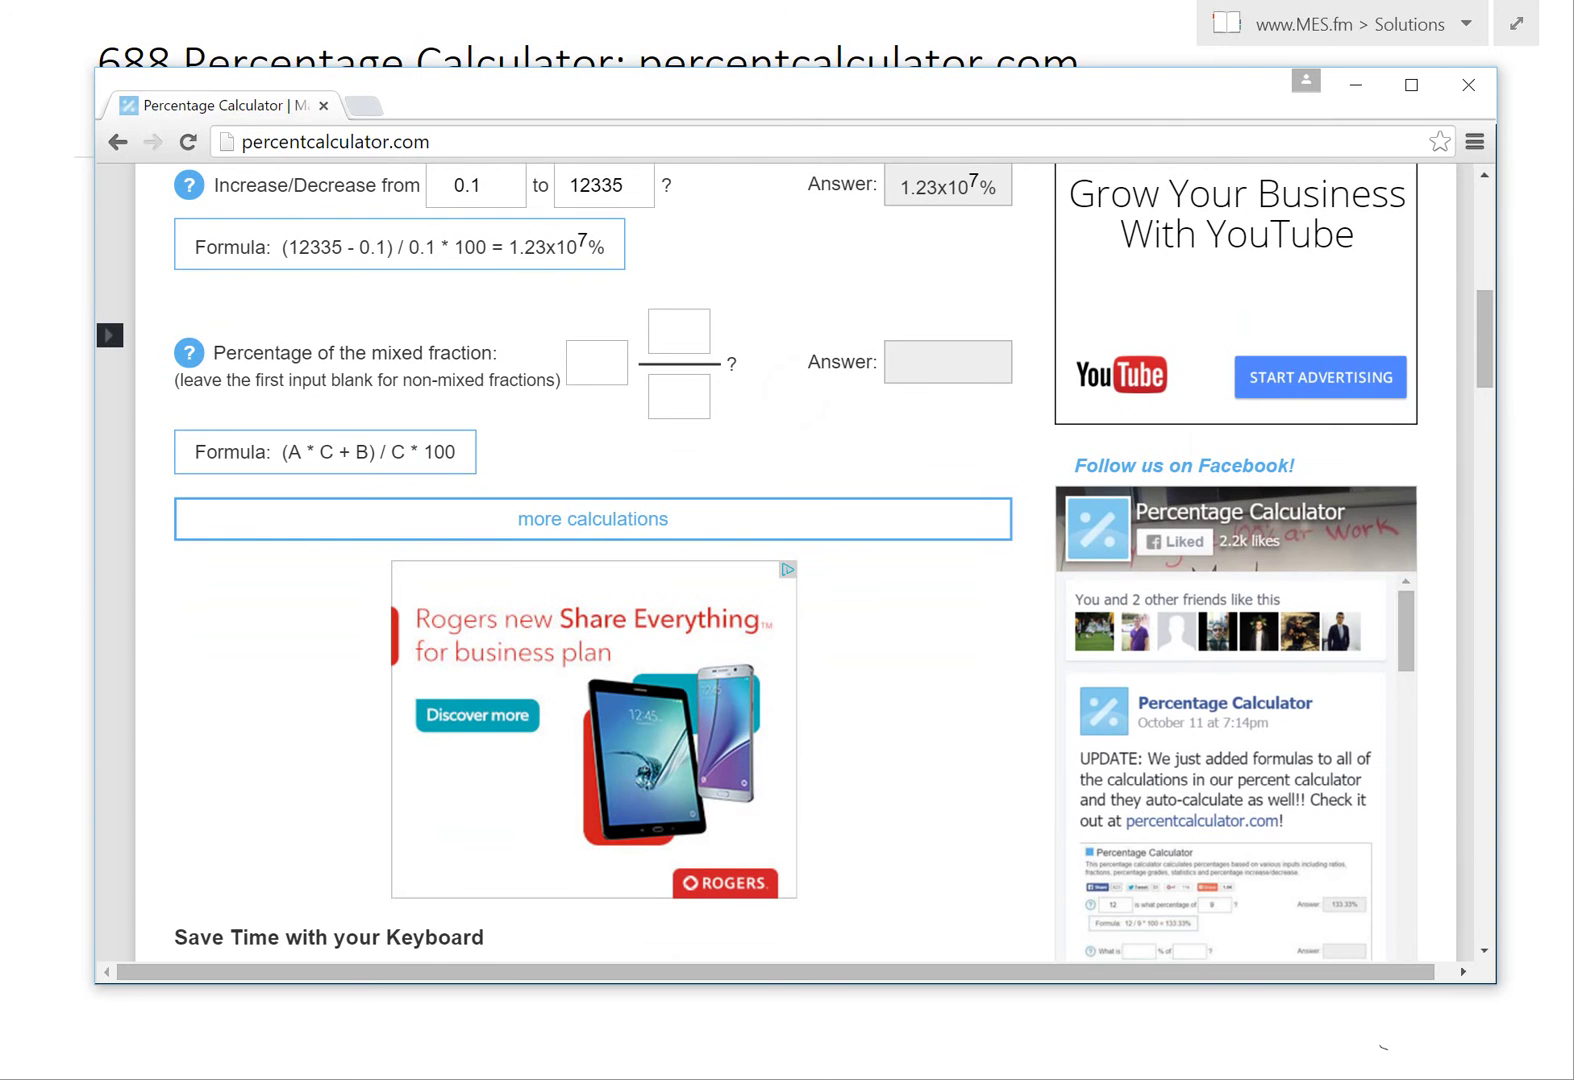
click(587, 363)
right_click(587, 363)
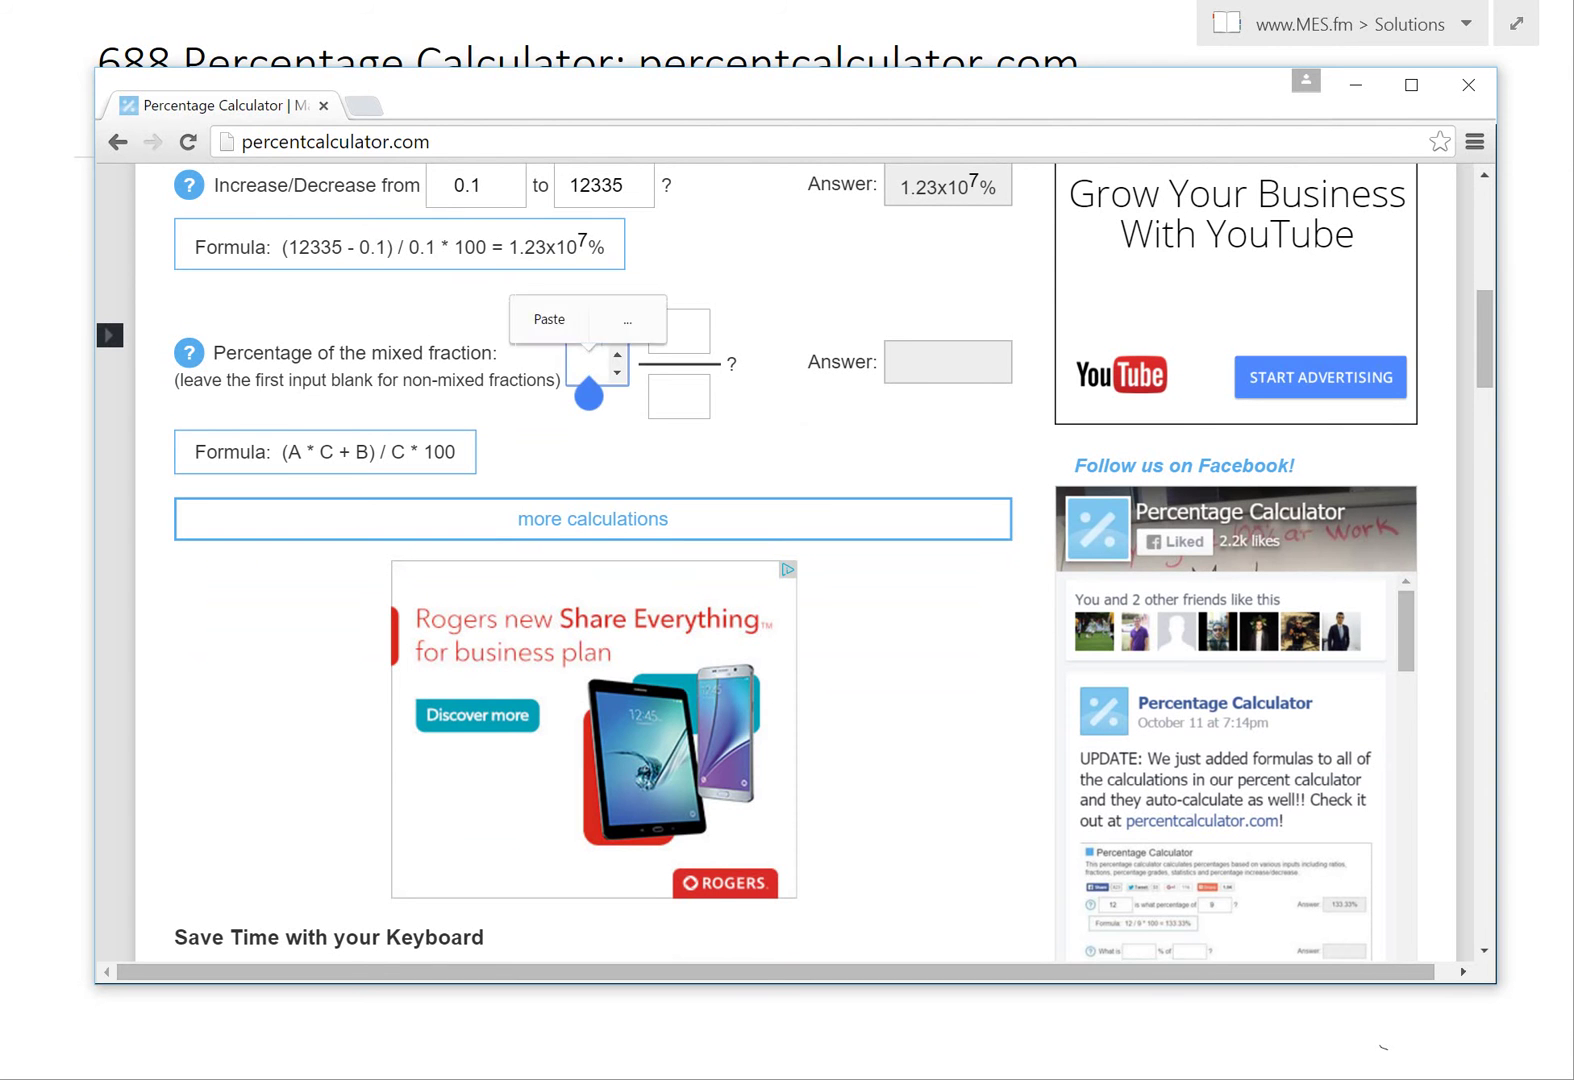
click(585, 362)
click(675, 331)
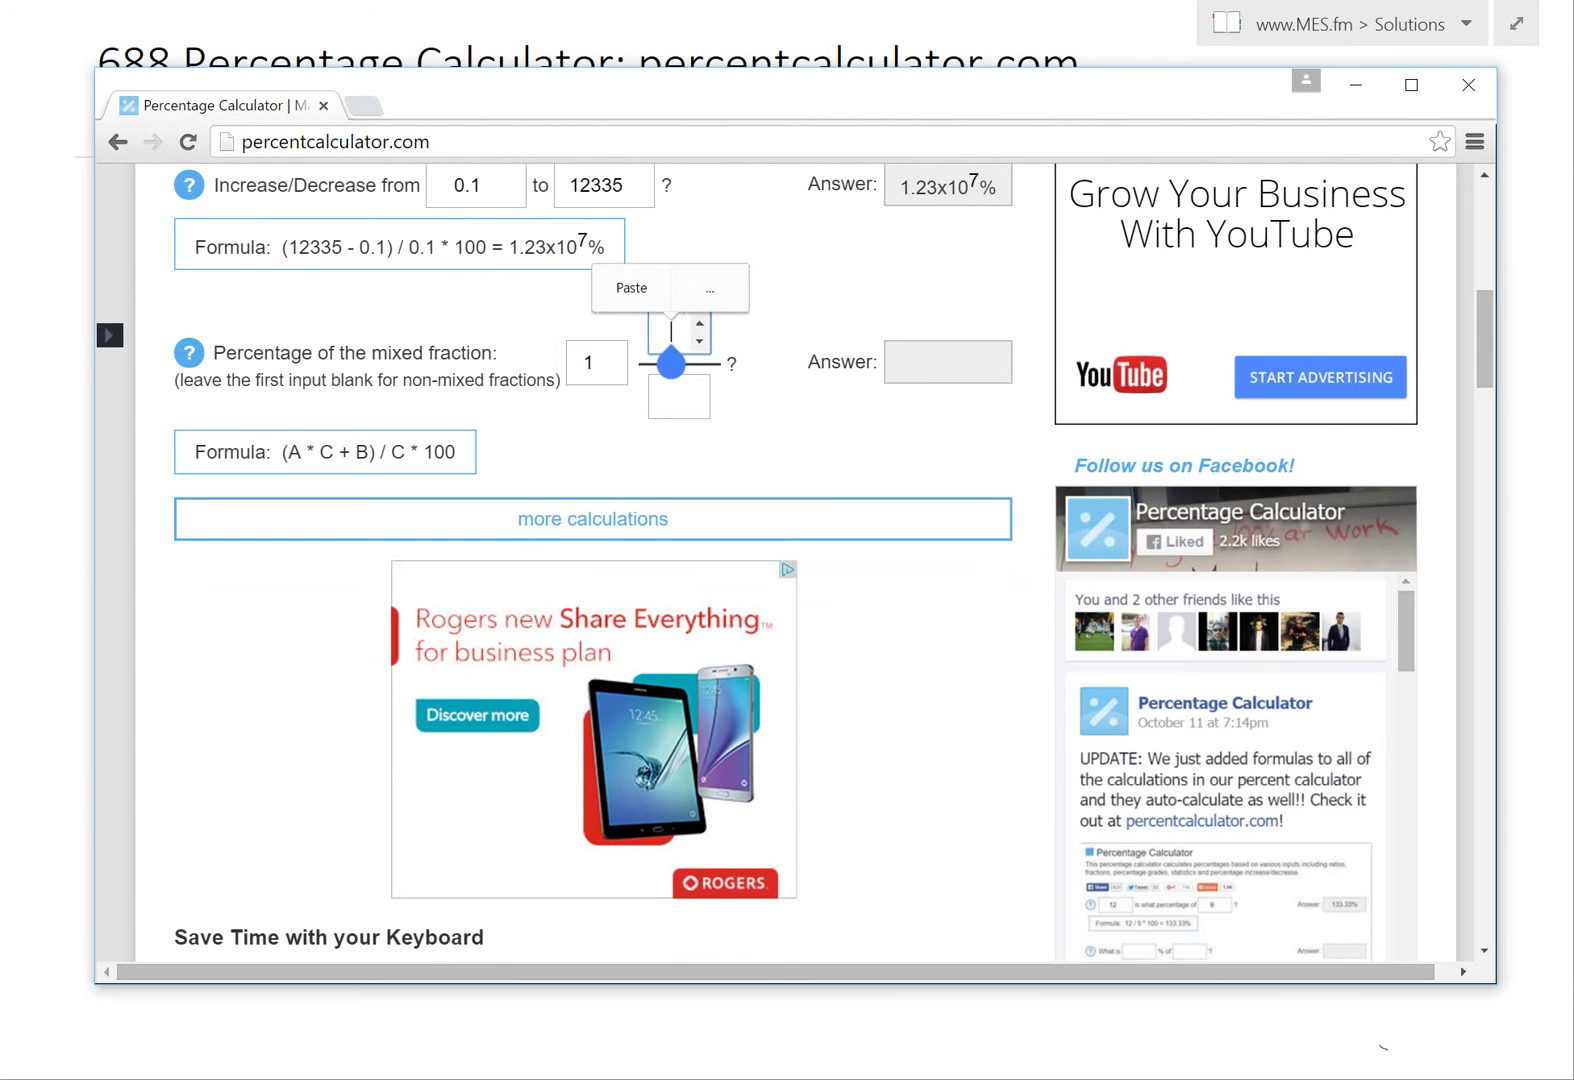
text(3)
click(679, 396)
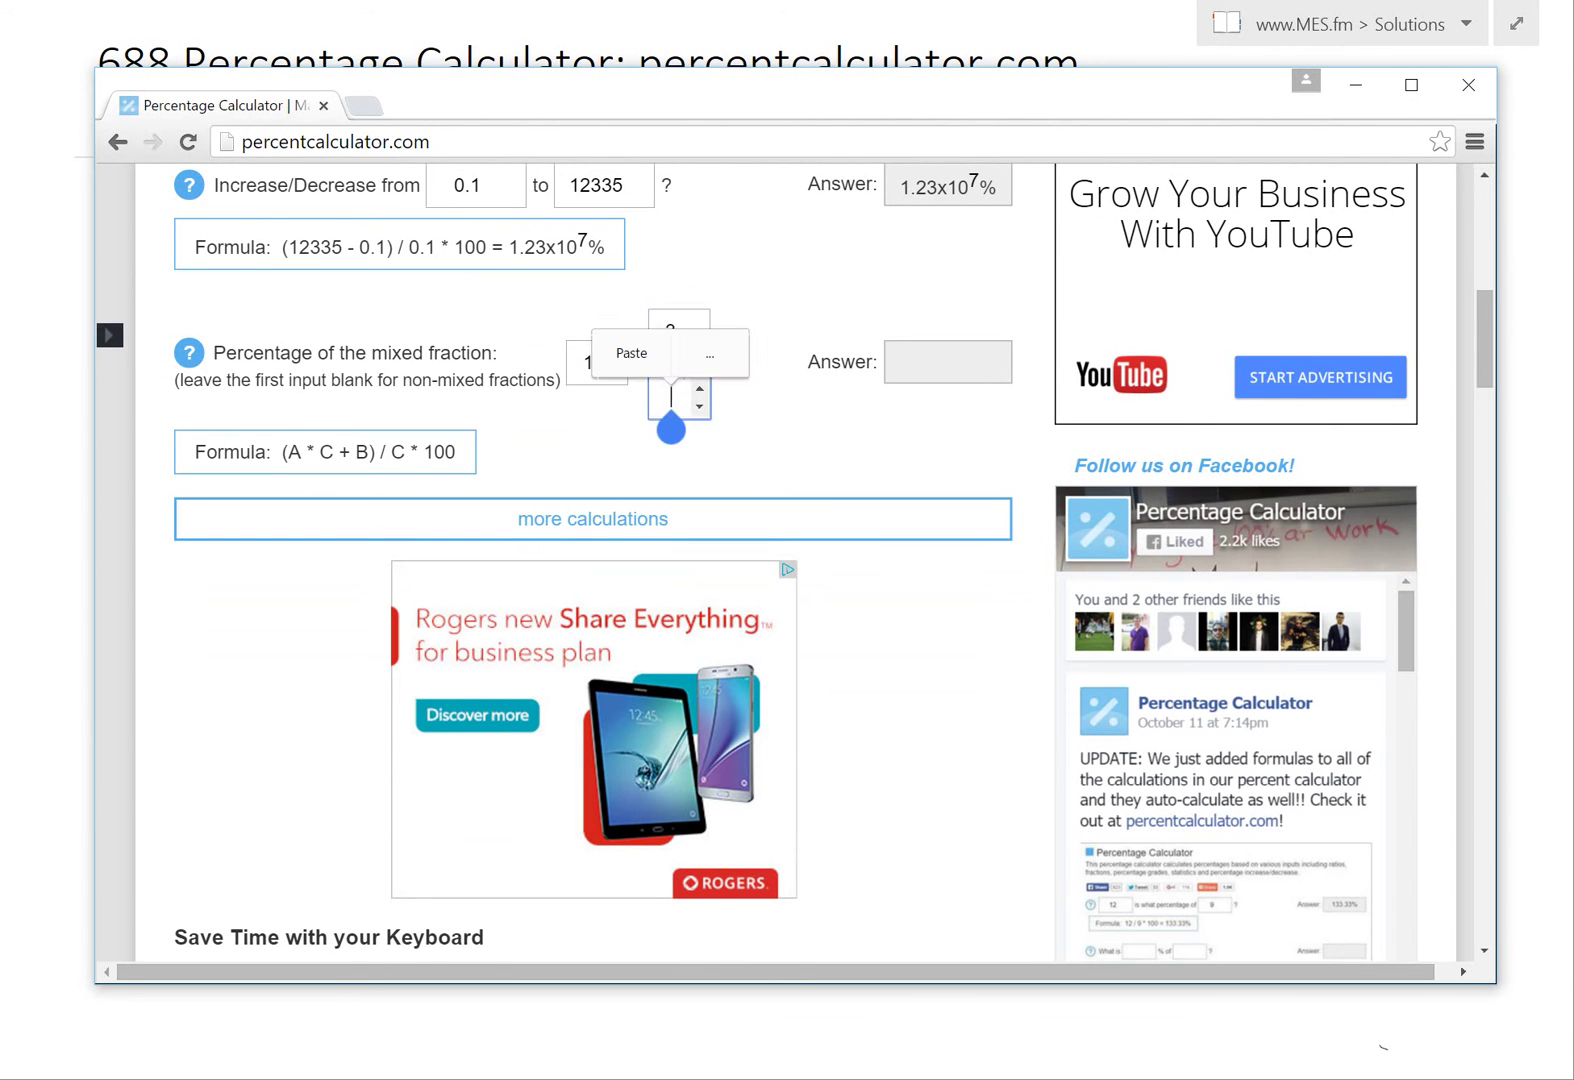
text(4)
scroll(673, 395, down, 1)
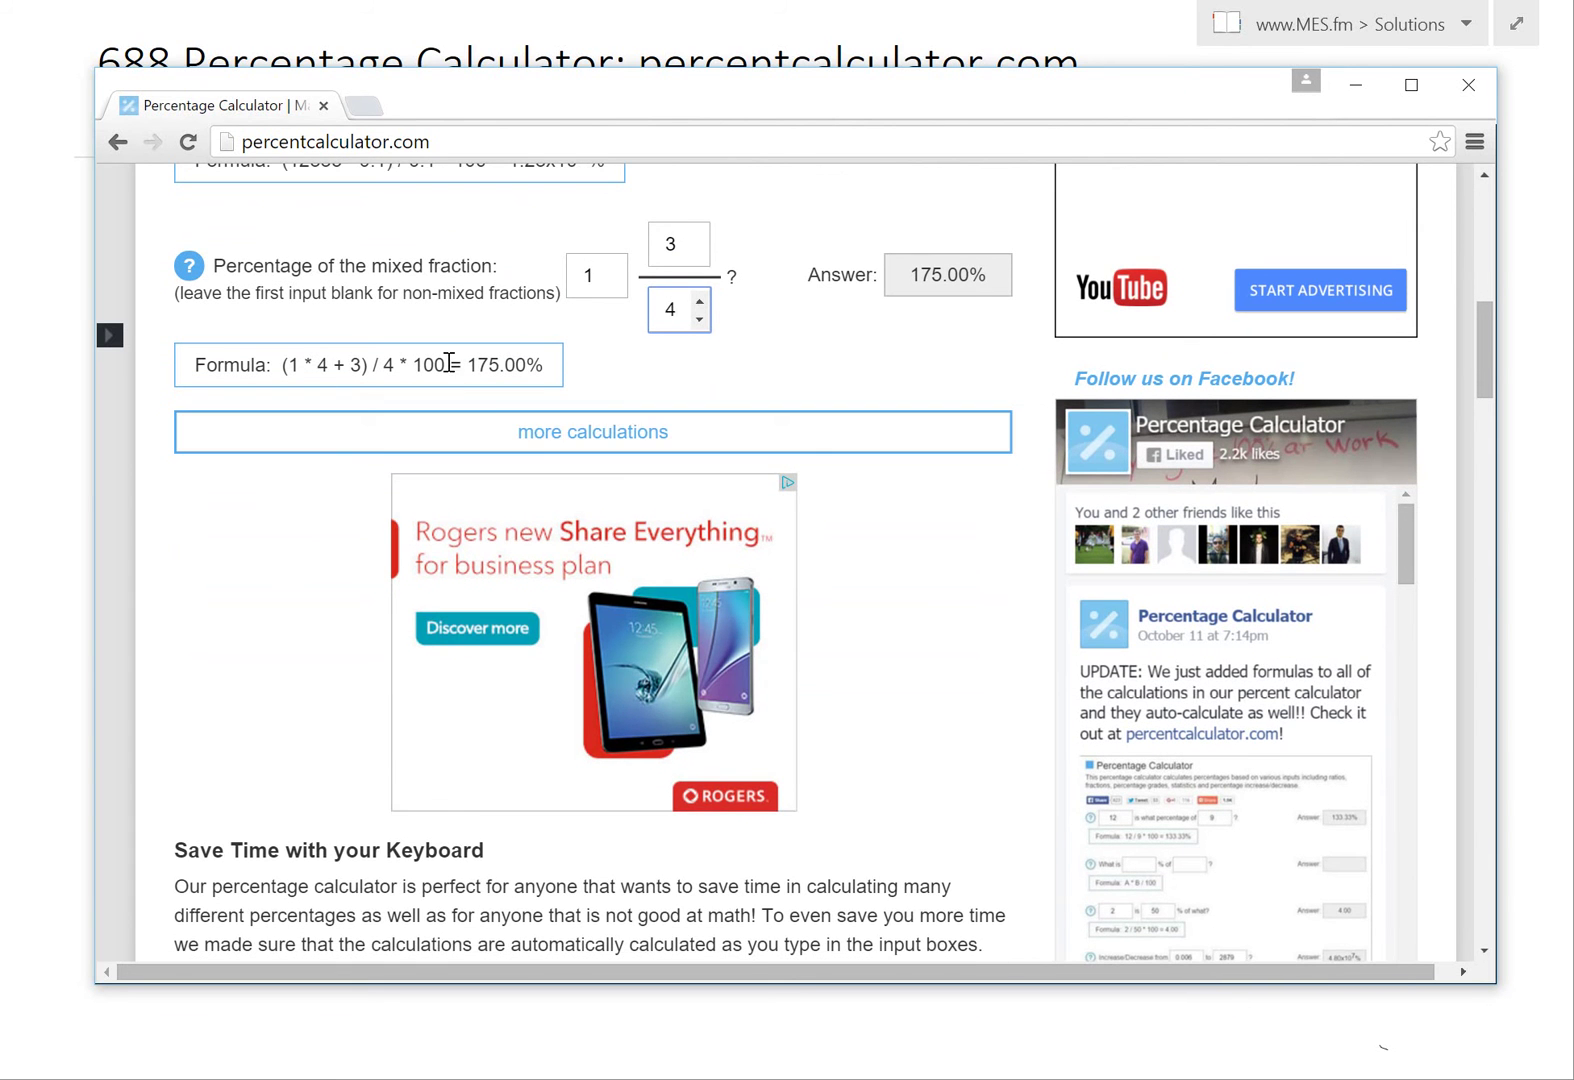
click(543, 425)
Enter 1 and 34% in the multiply row to get 0.34, fixing a mistaken -1
click(264, 489)
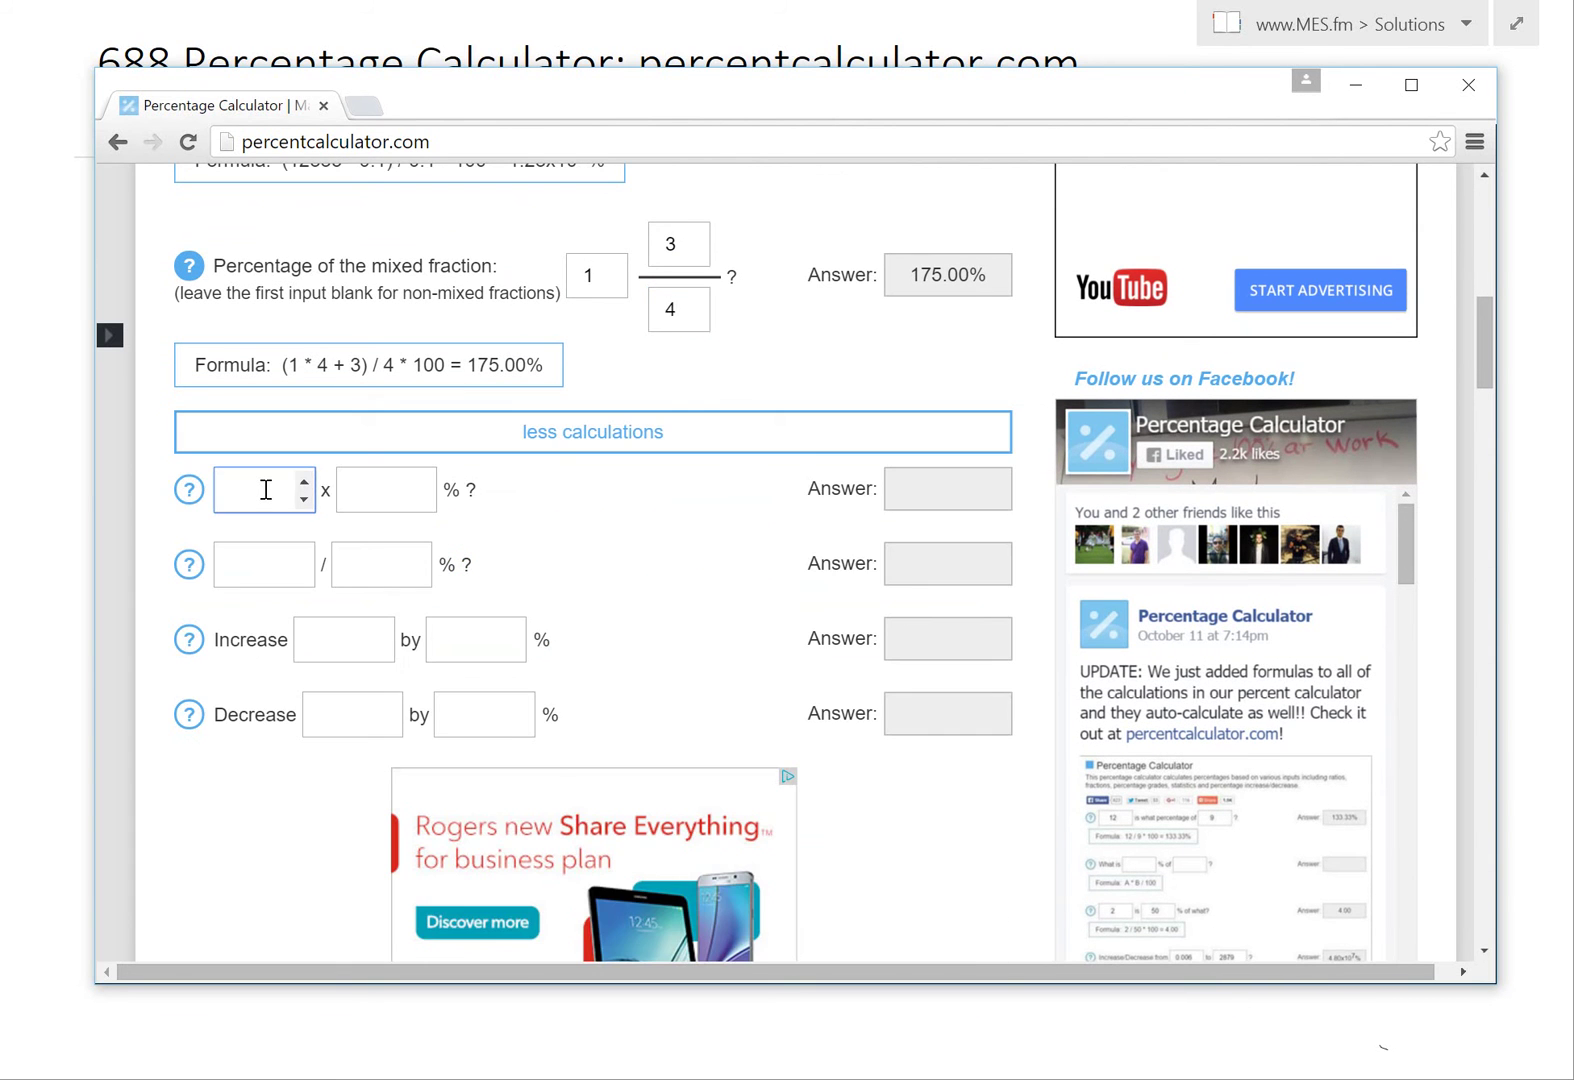
click(608, 428)
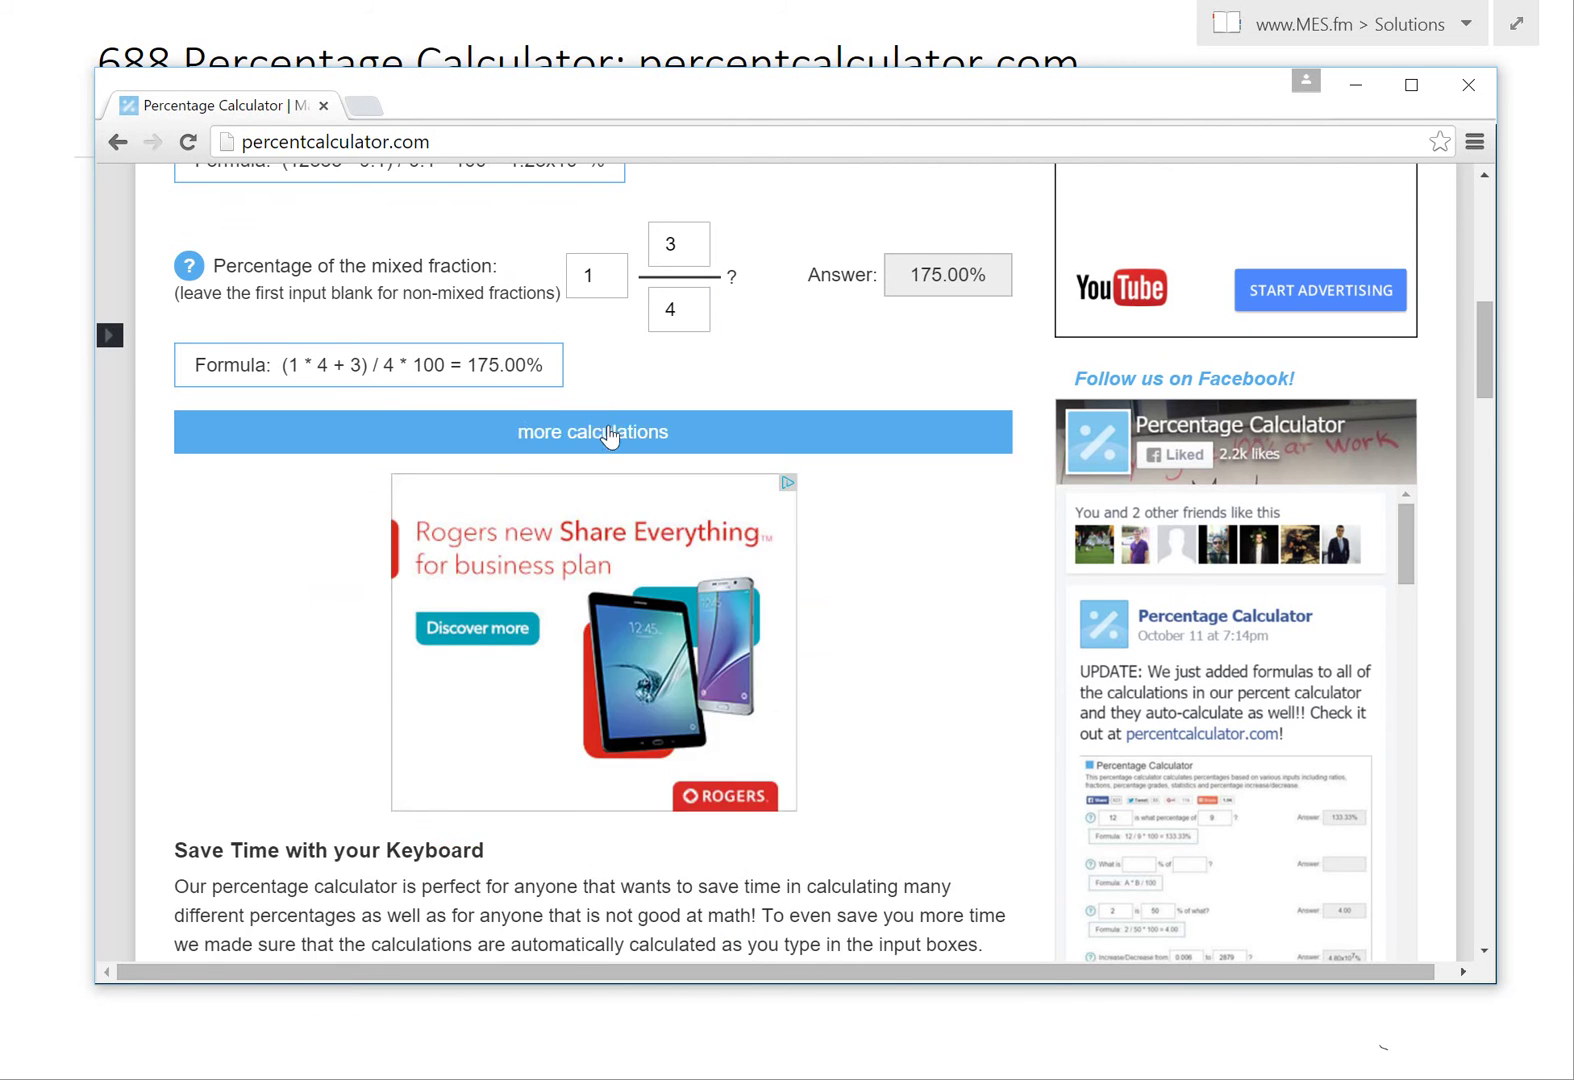
click(603, 425)
click(260, 490)
text(-1)
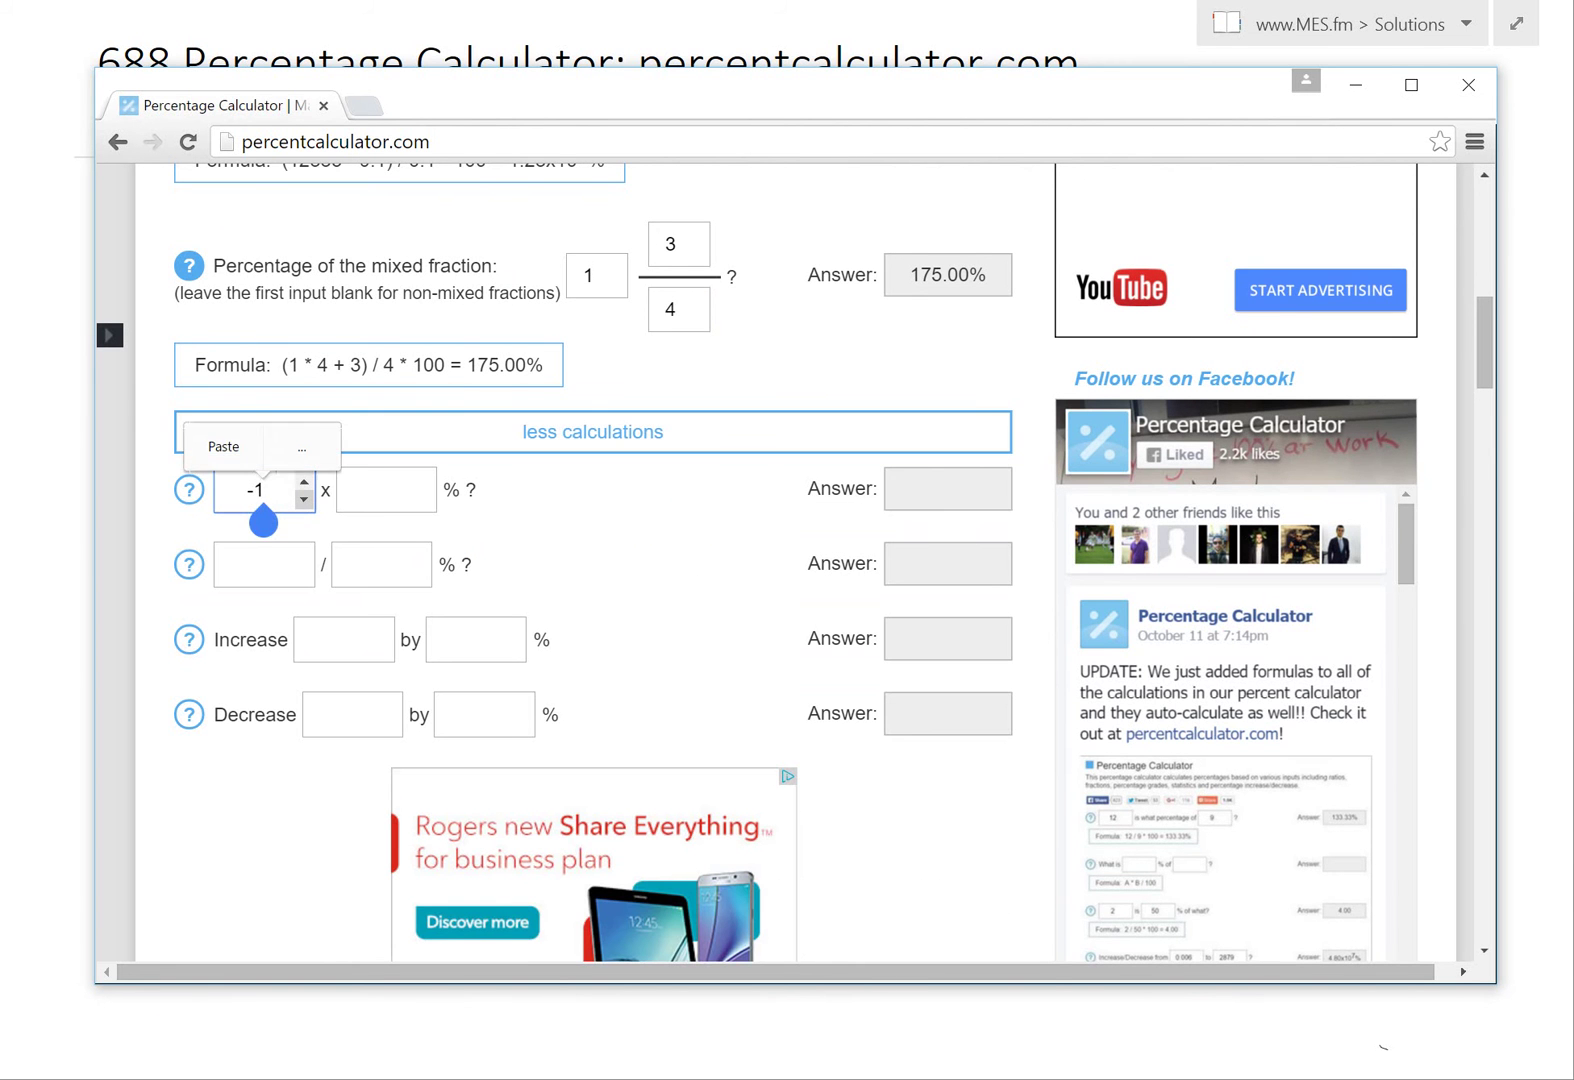
key(BackSpace)
key(BackSpace)
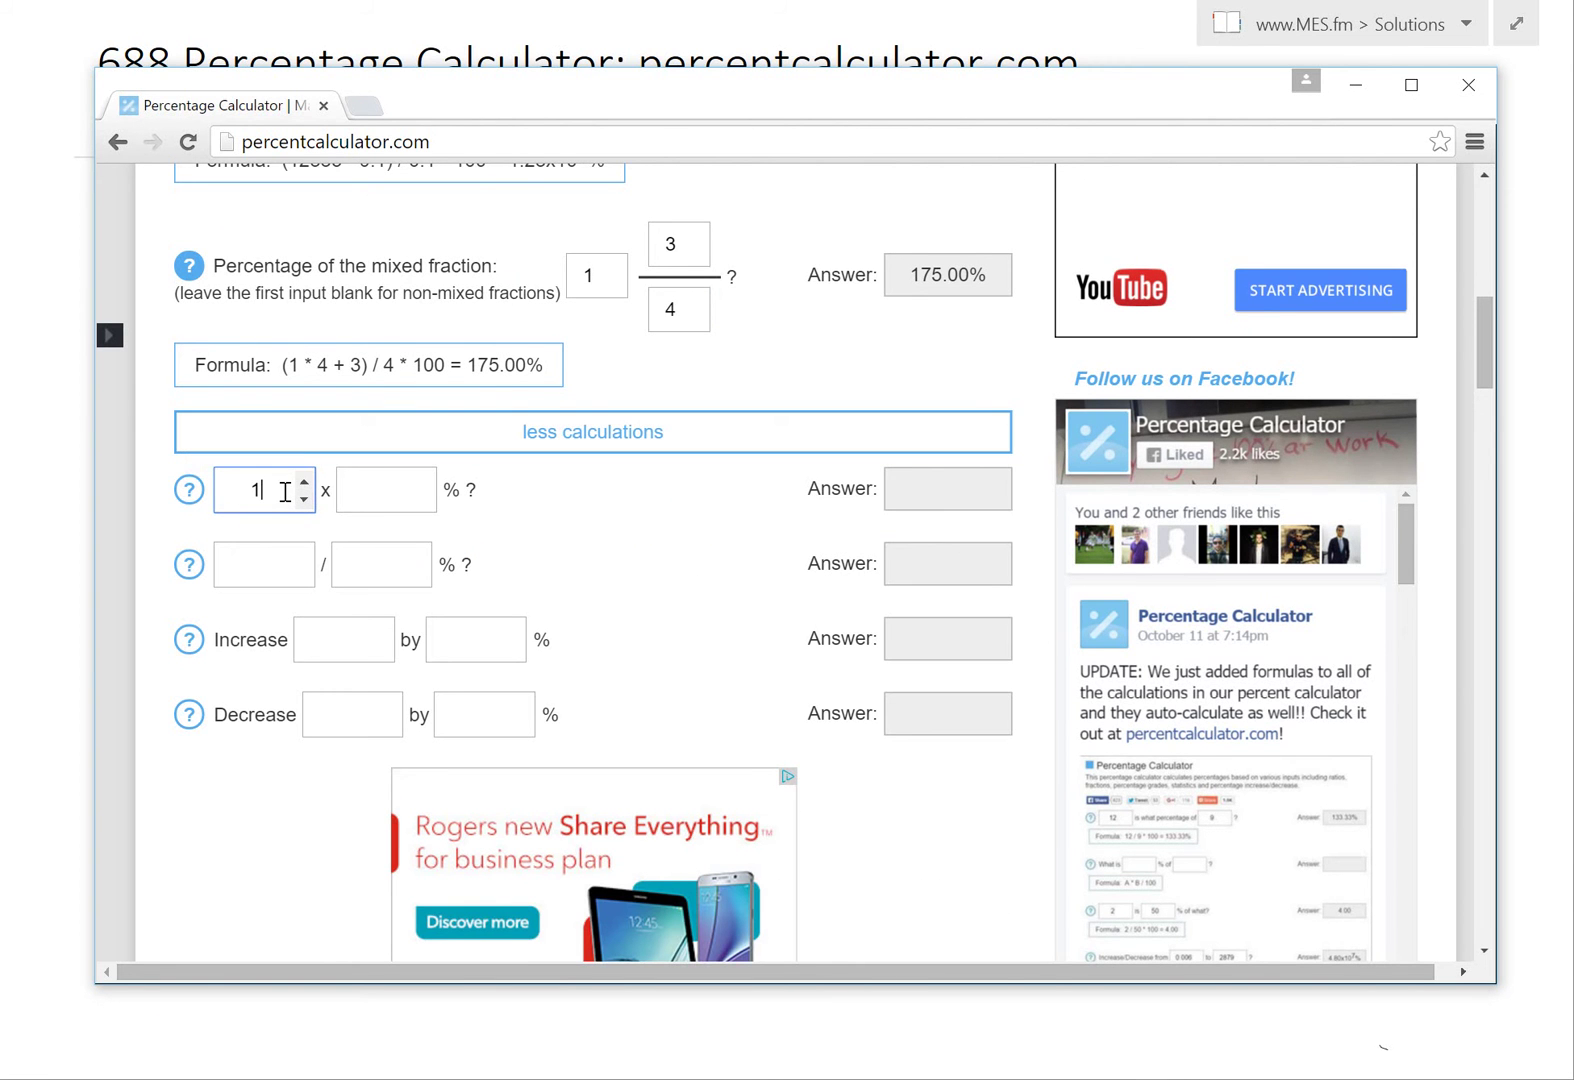
key(Tab)
text(34)
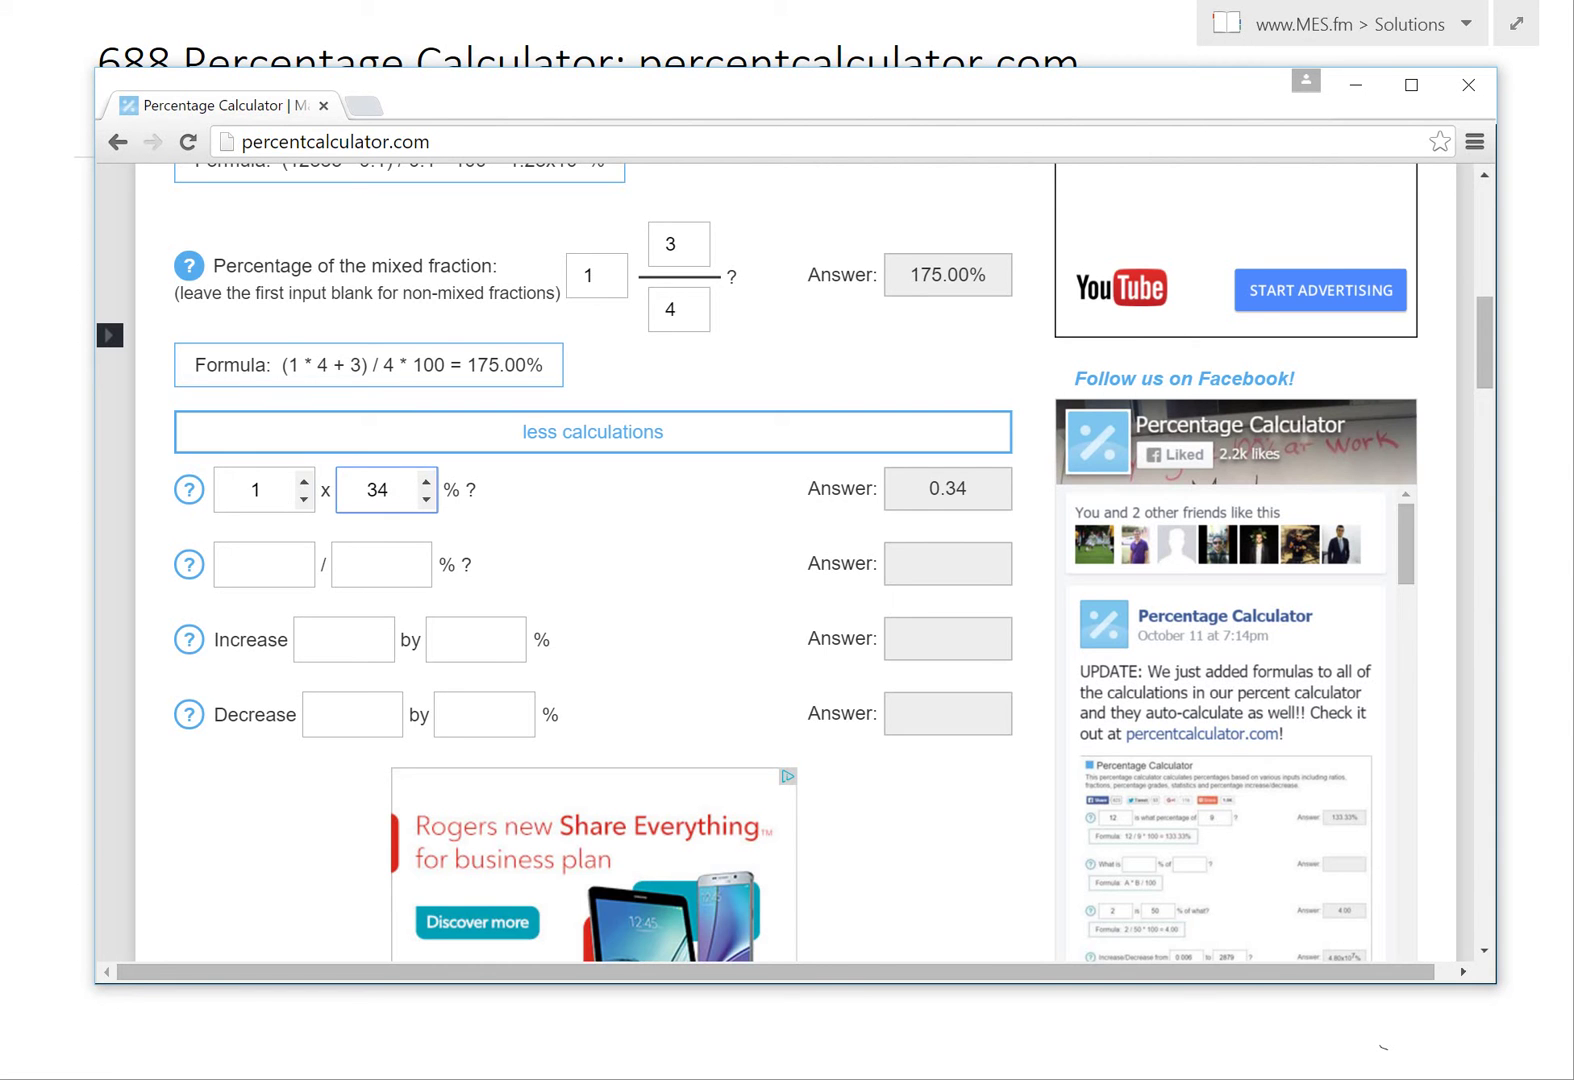
key(Tab)
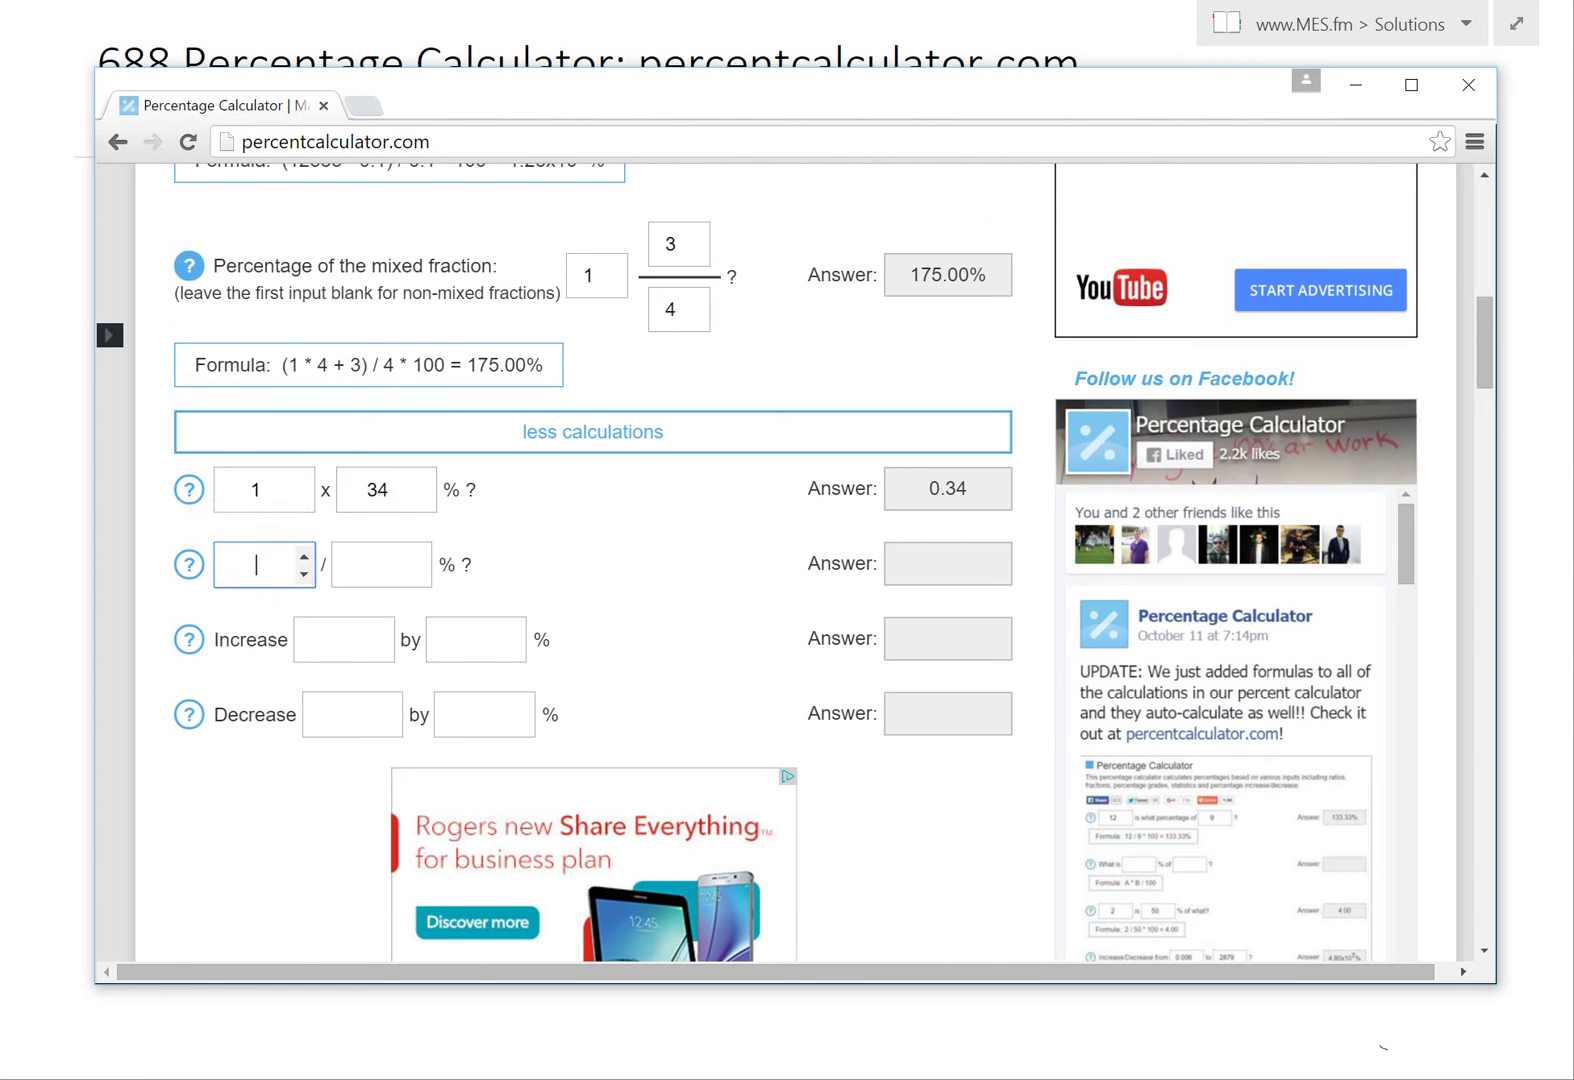
scroll(795, 560, down, 14)
scroll(795, 560, down, 11)
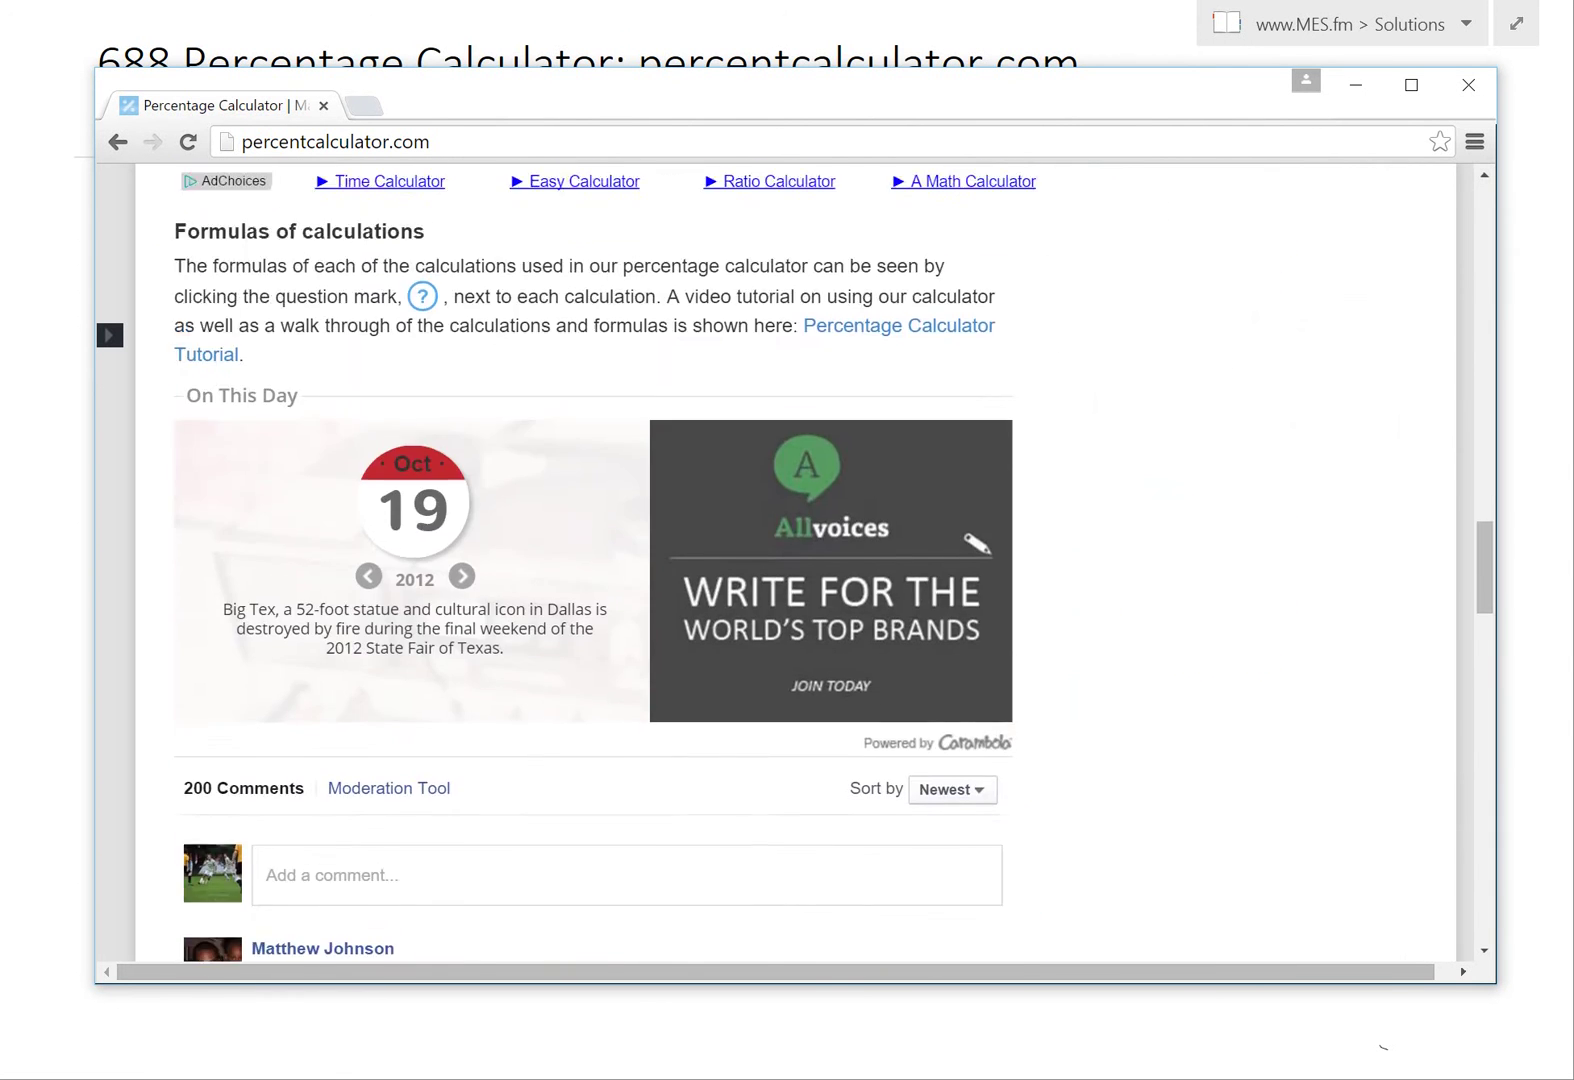
scroll(795, 560, up, 20)
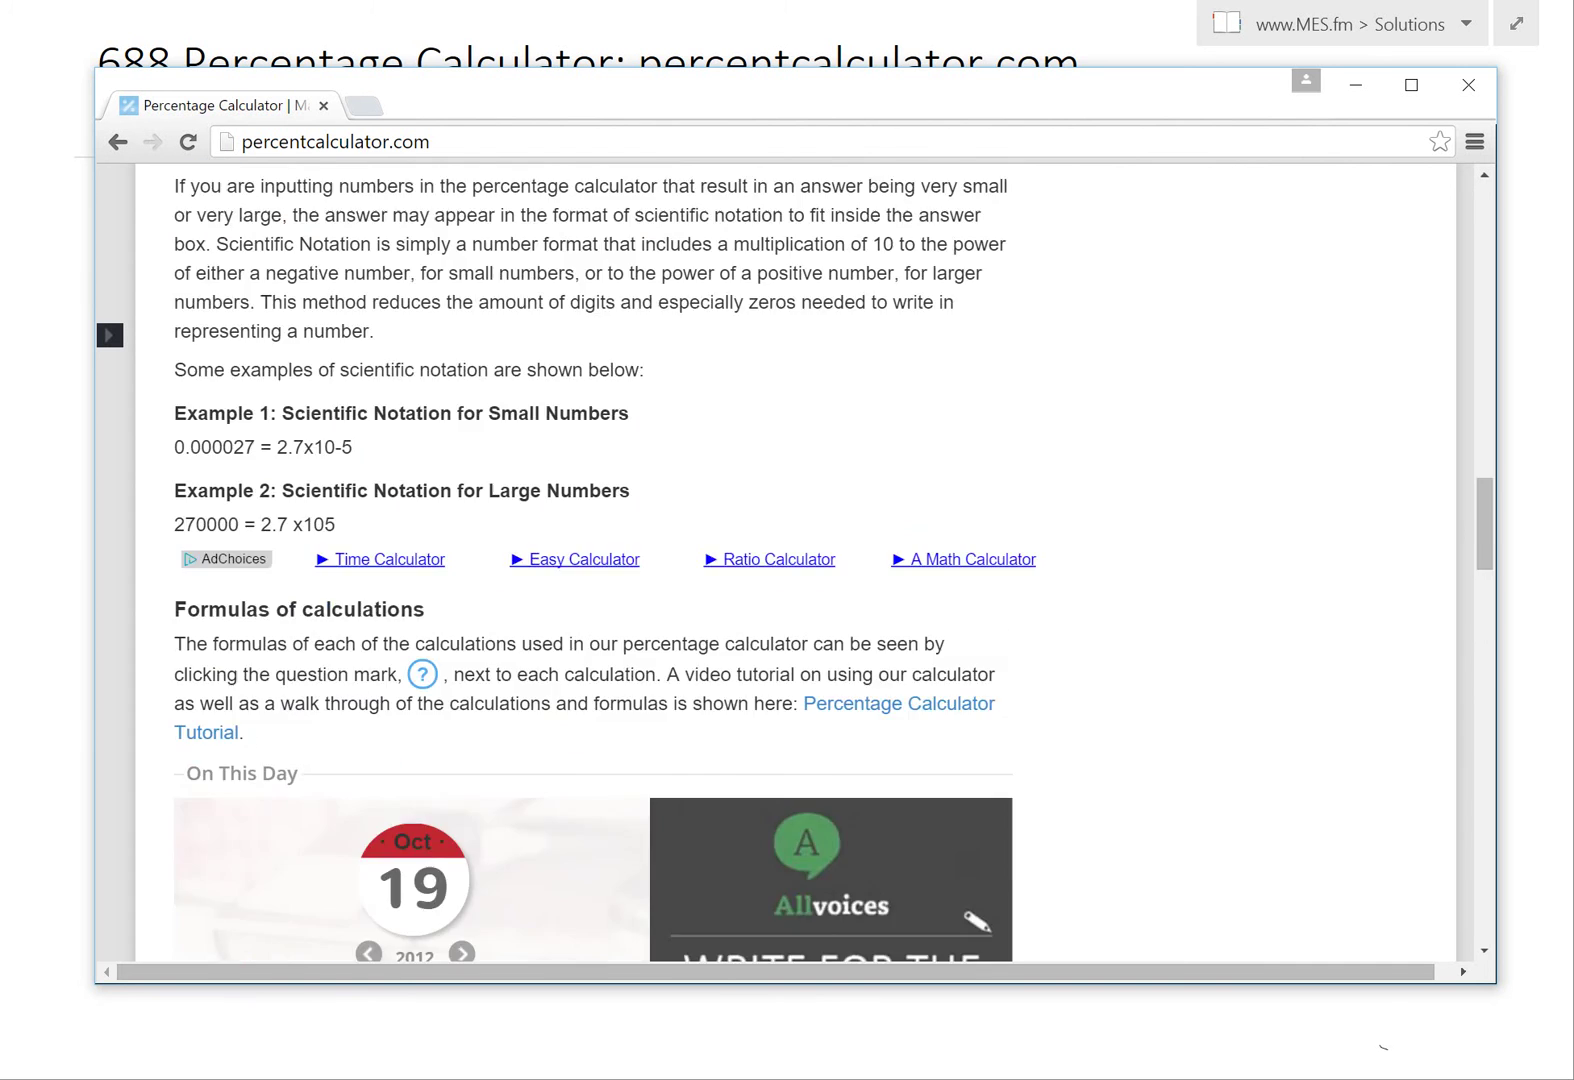
Enter 23 and 43% in the division row to get 53.49
click(255, 507)
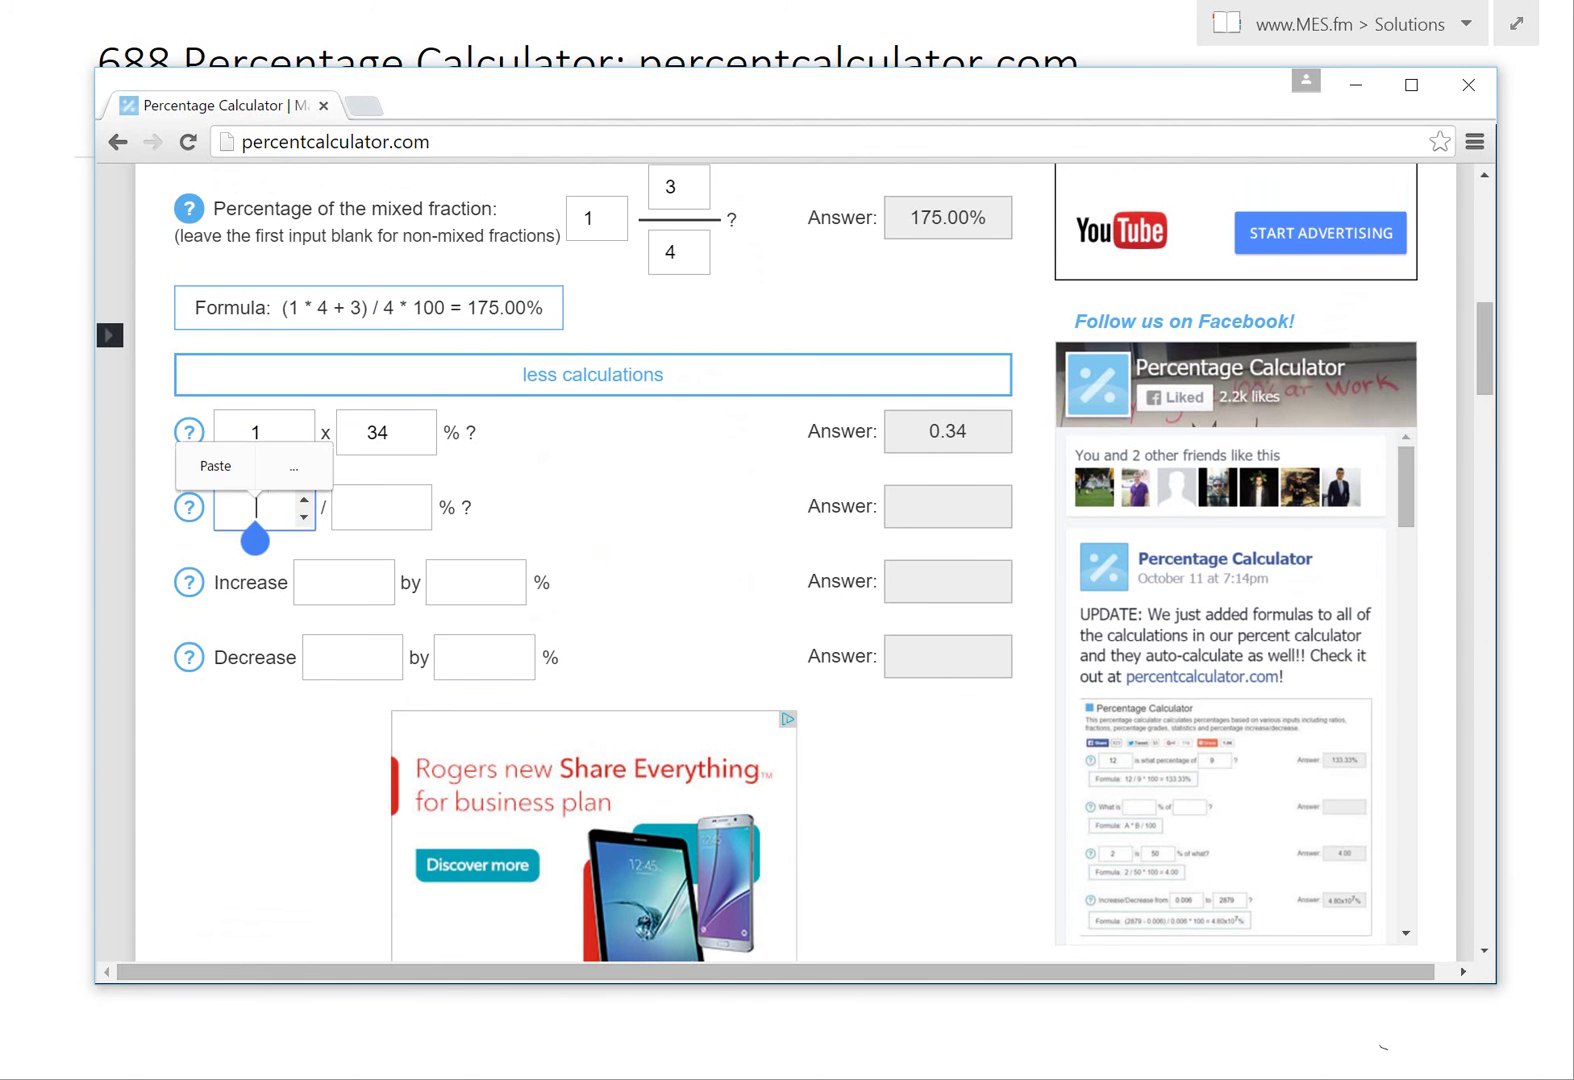
text(23)
click(369, 487)
text(43)
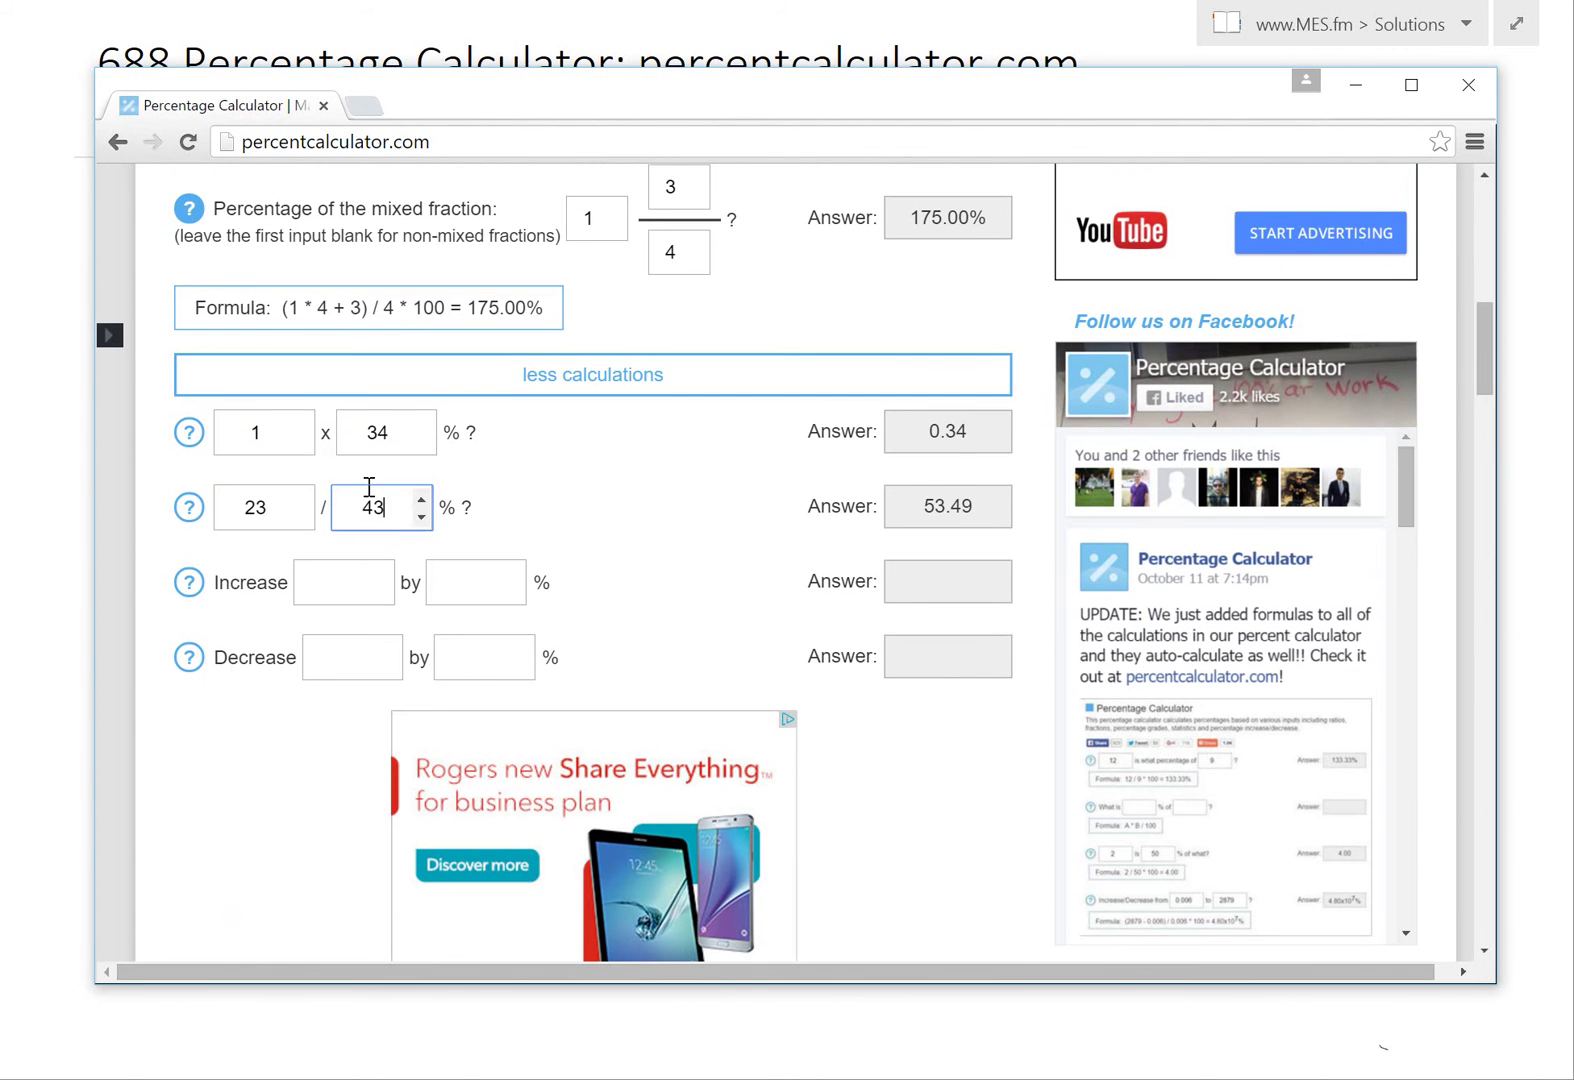
Increase 12 by 465% for 67.80 and decrease 35 by 34% for 23.10
click(335, 582)
text(12)
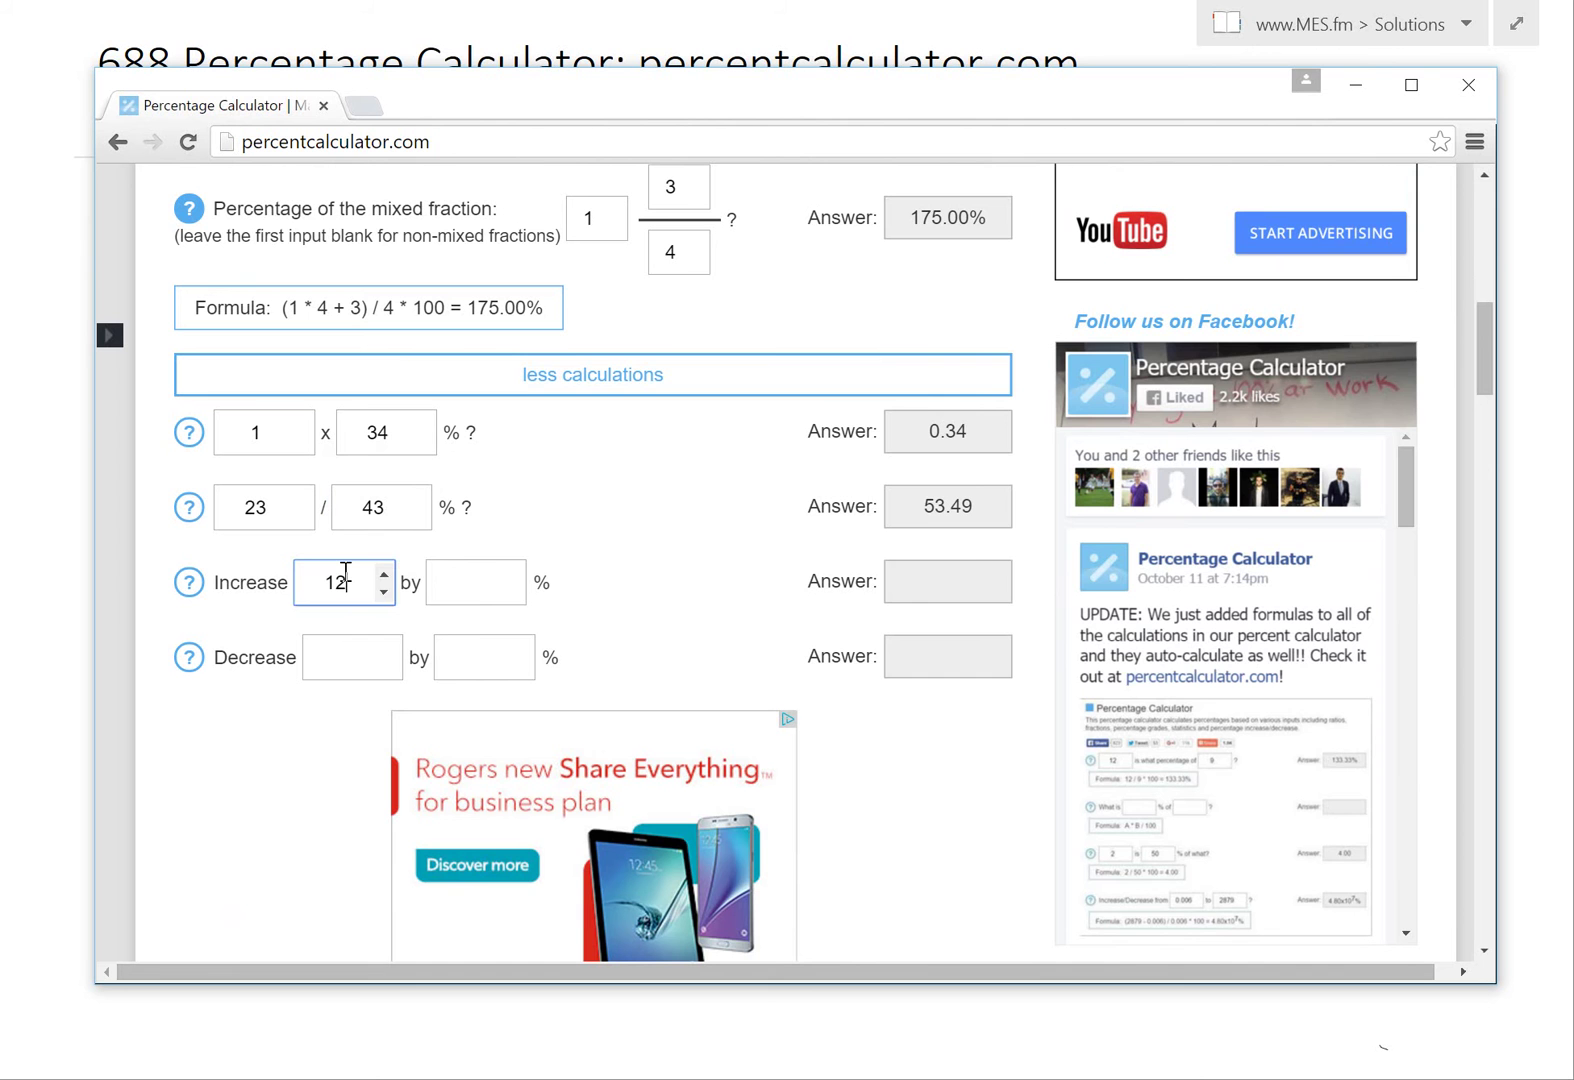
click(475, 582)
text(465)
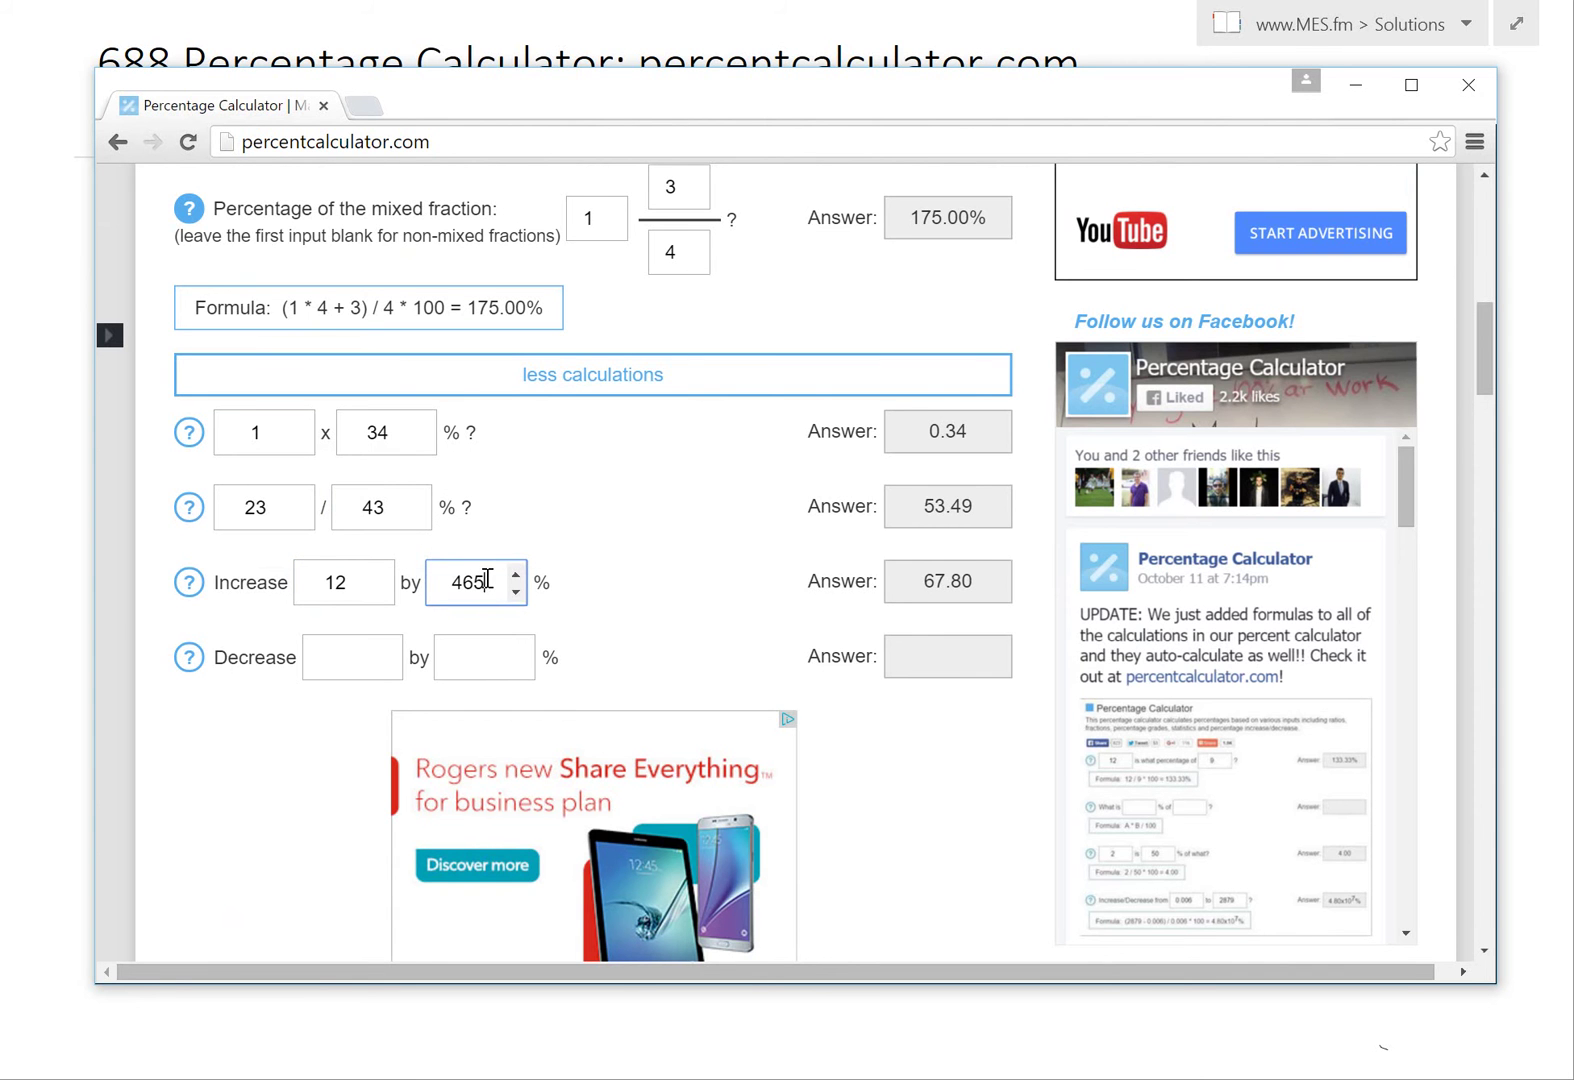
click(343, 657)
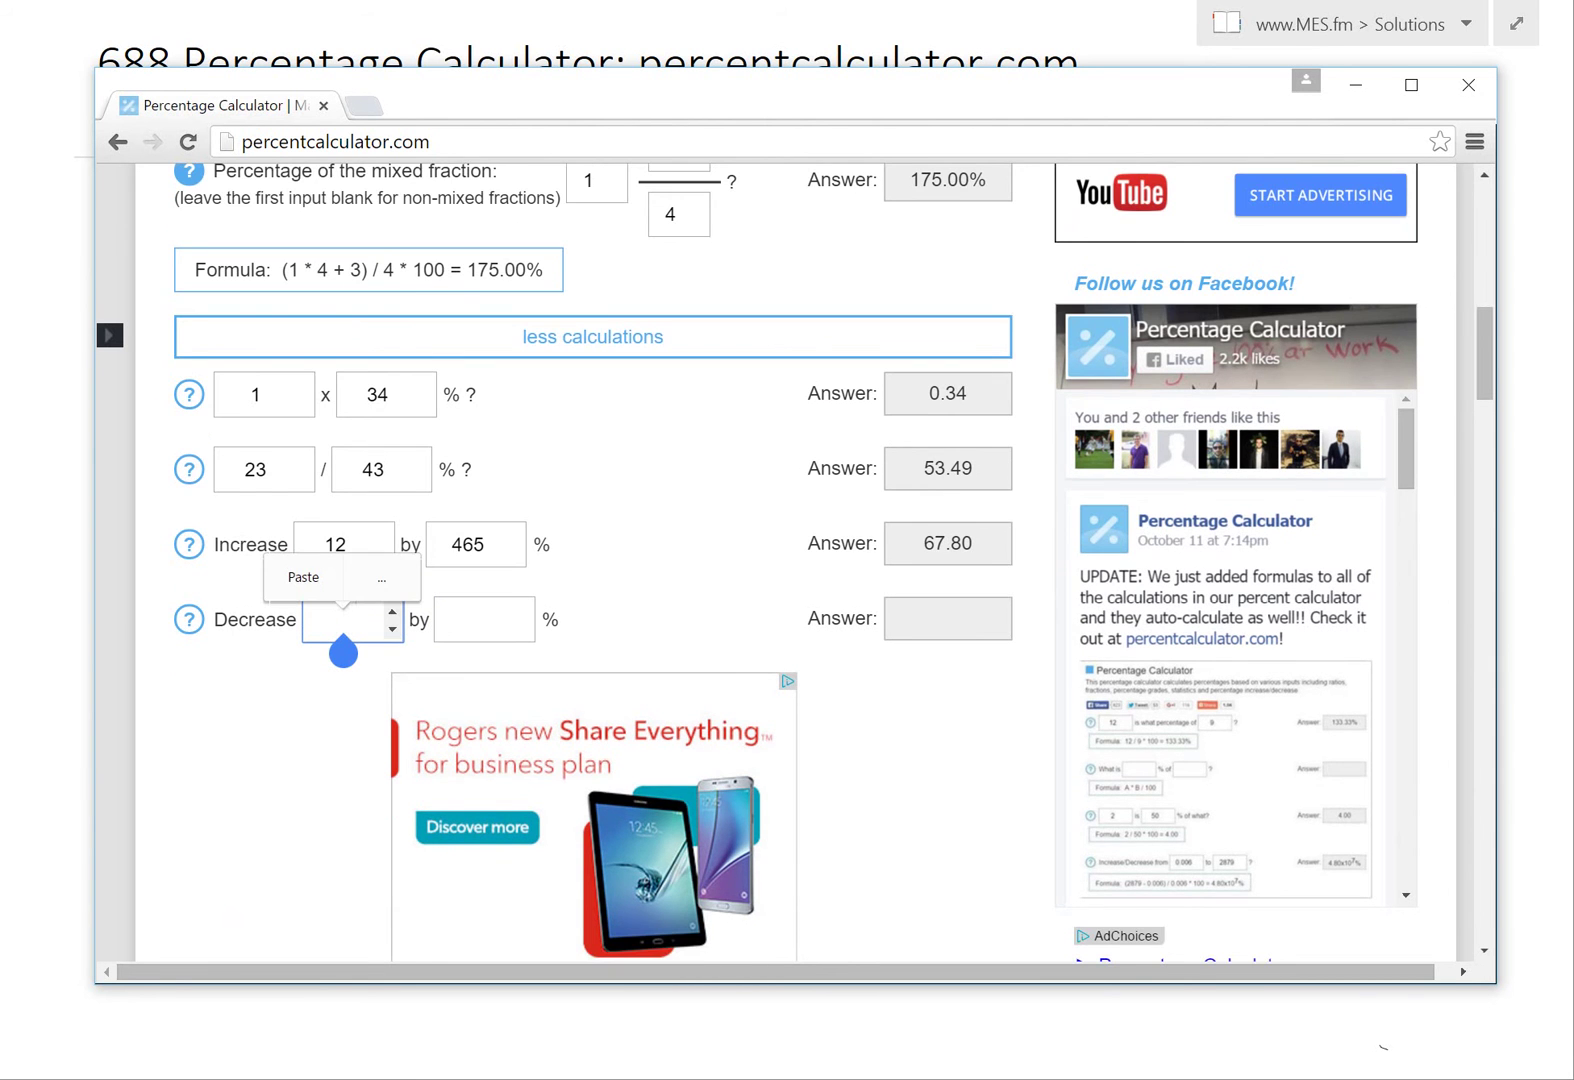
click(343, 620)
text(35)
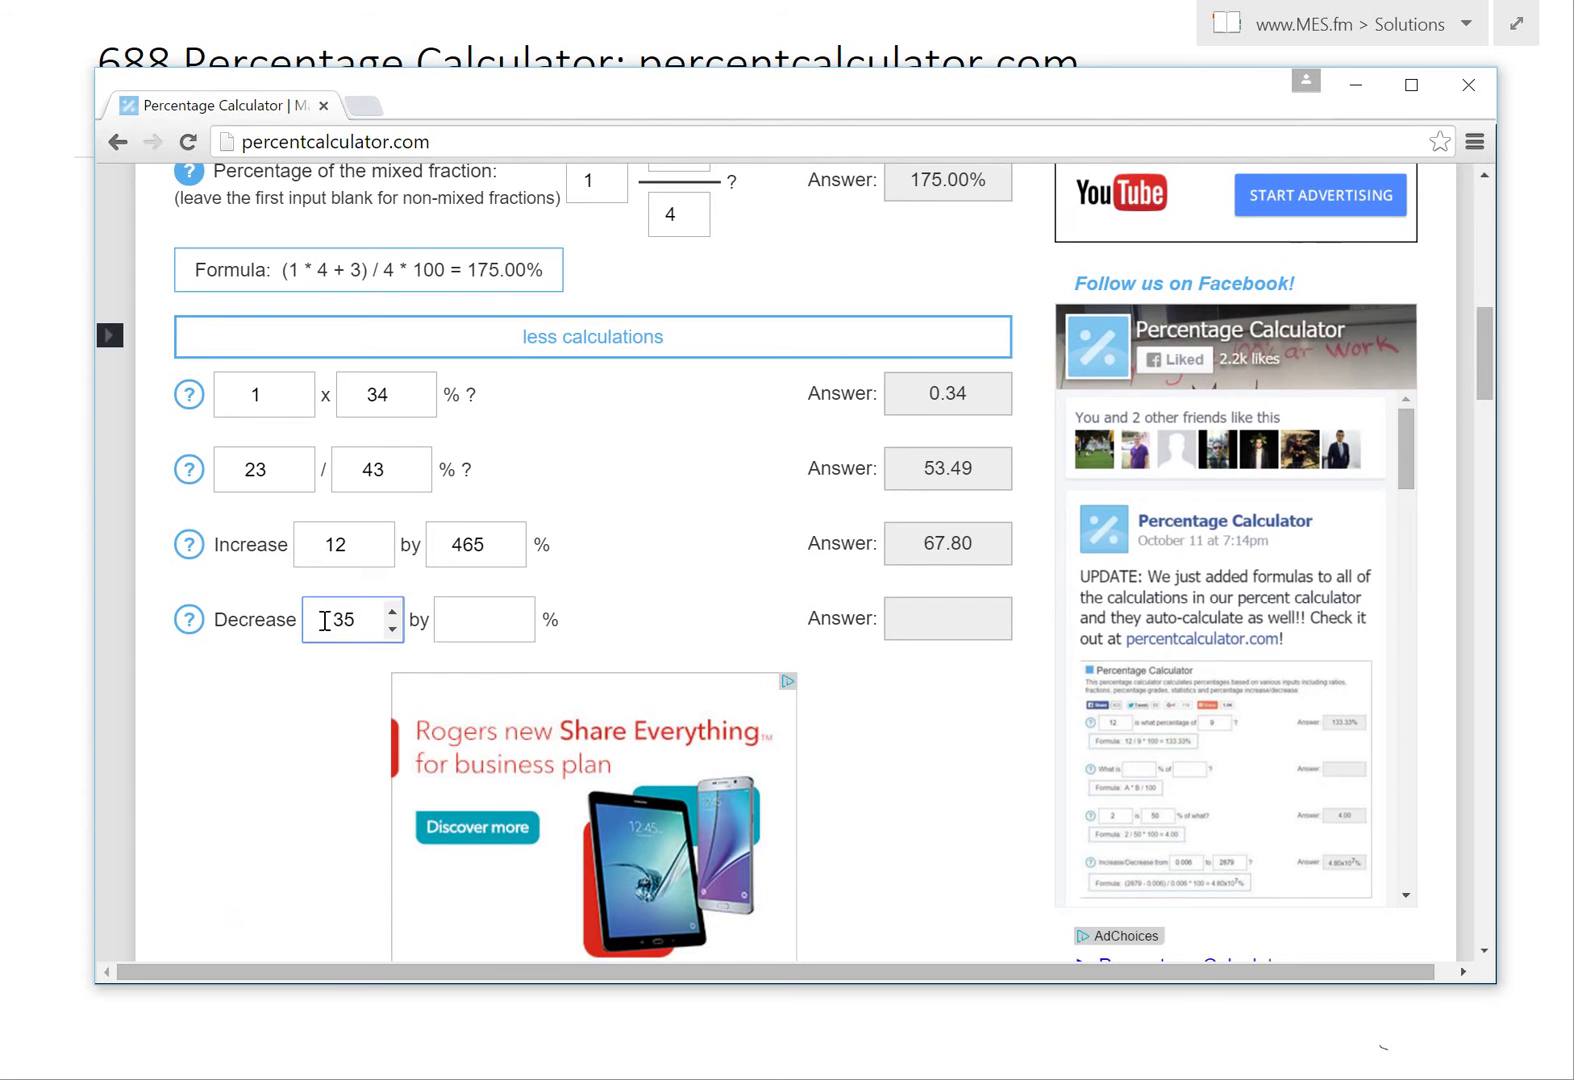
key(Tab)
text(34)
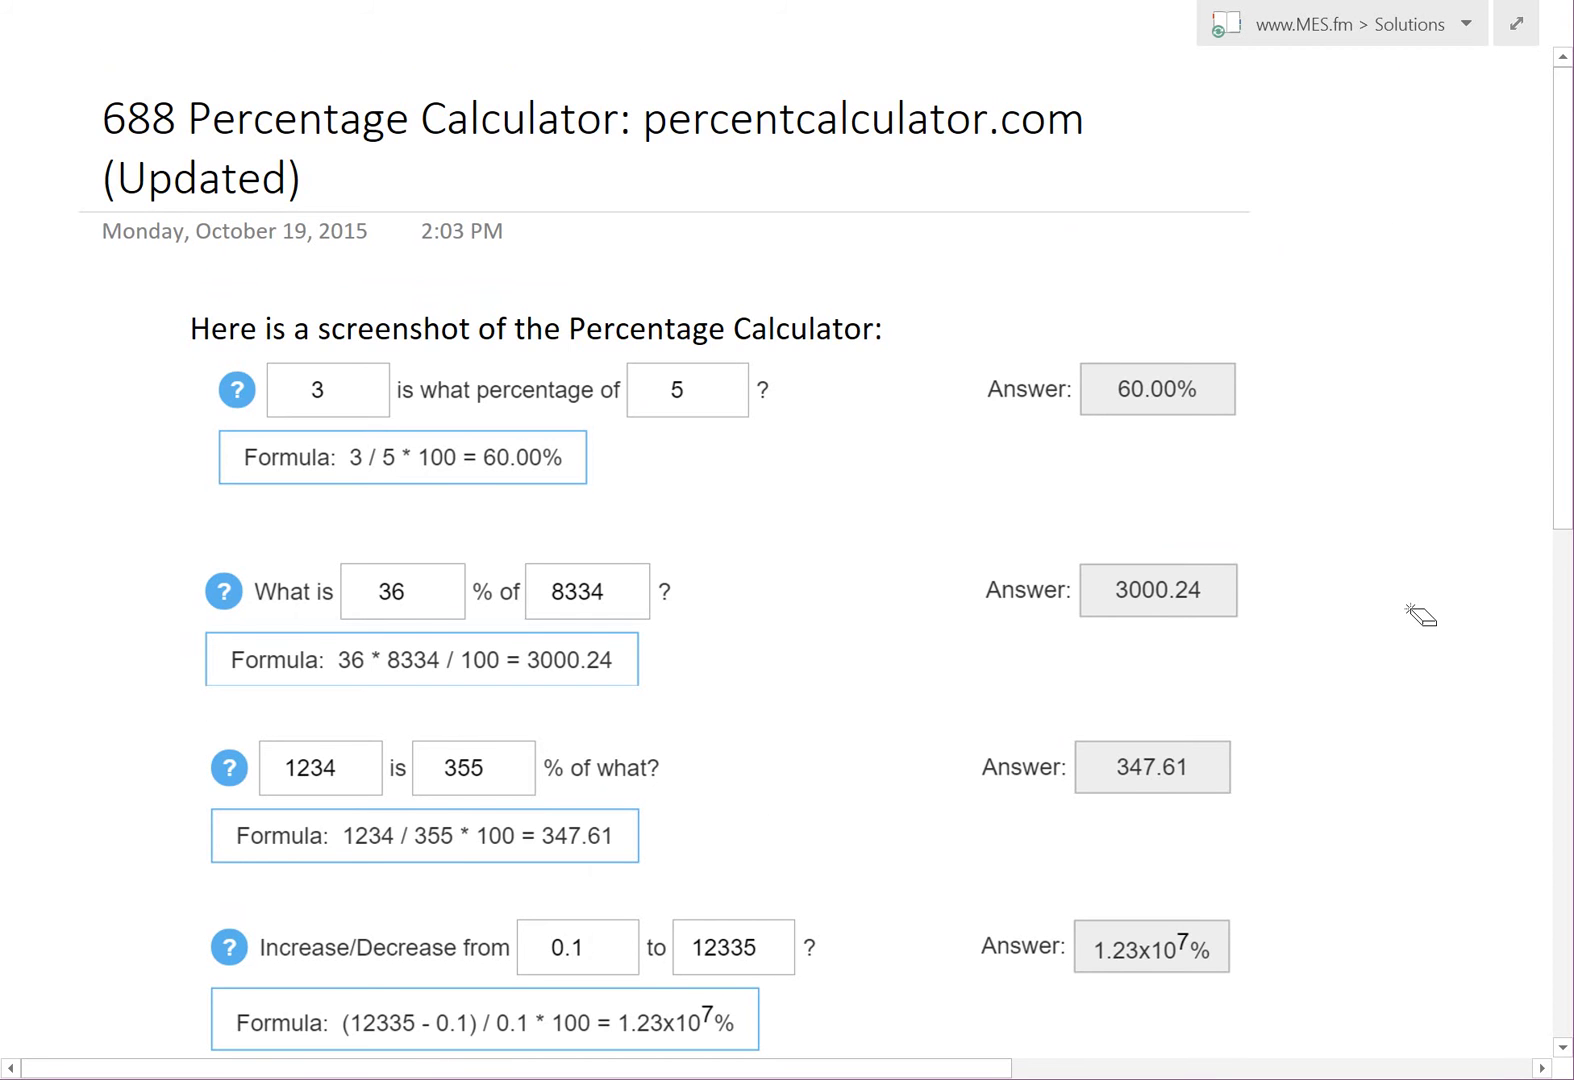
Scroll through the pasted calculator screenshot down to the 23.10 decrease formula and back up
scroll(1420, 615, down, 3)
scroll(1380, 580, up, 3)
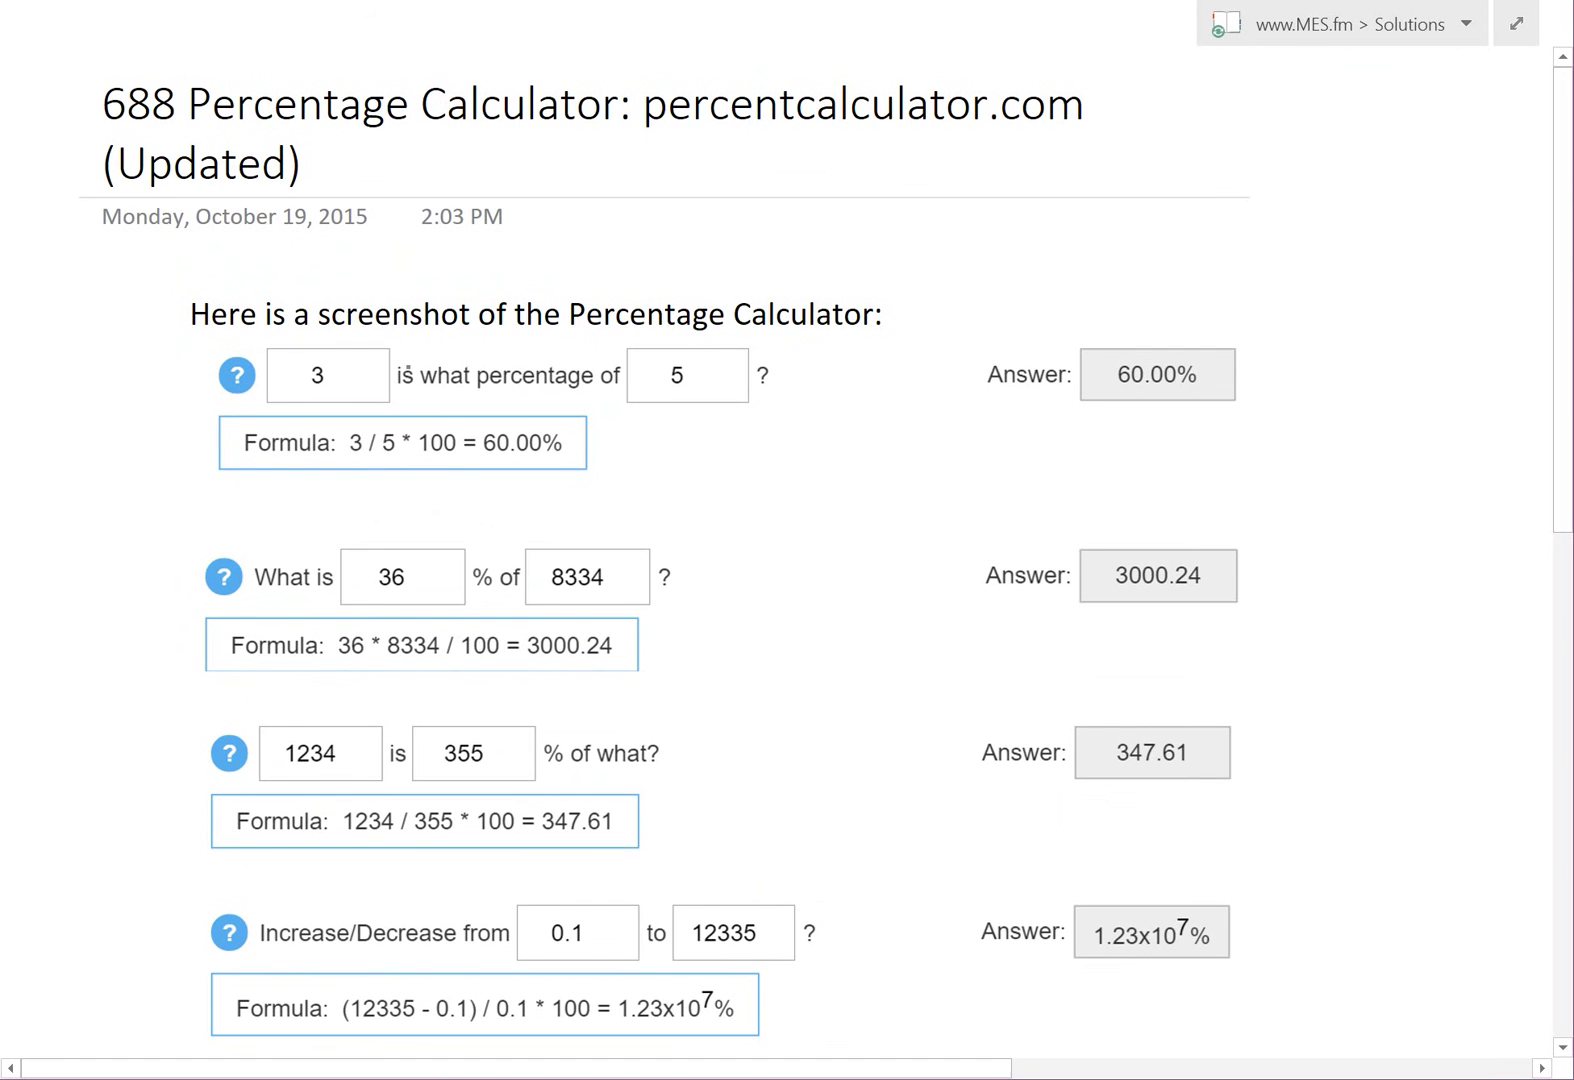
scroll(1387, 743, down, 4)
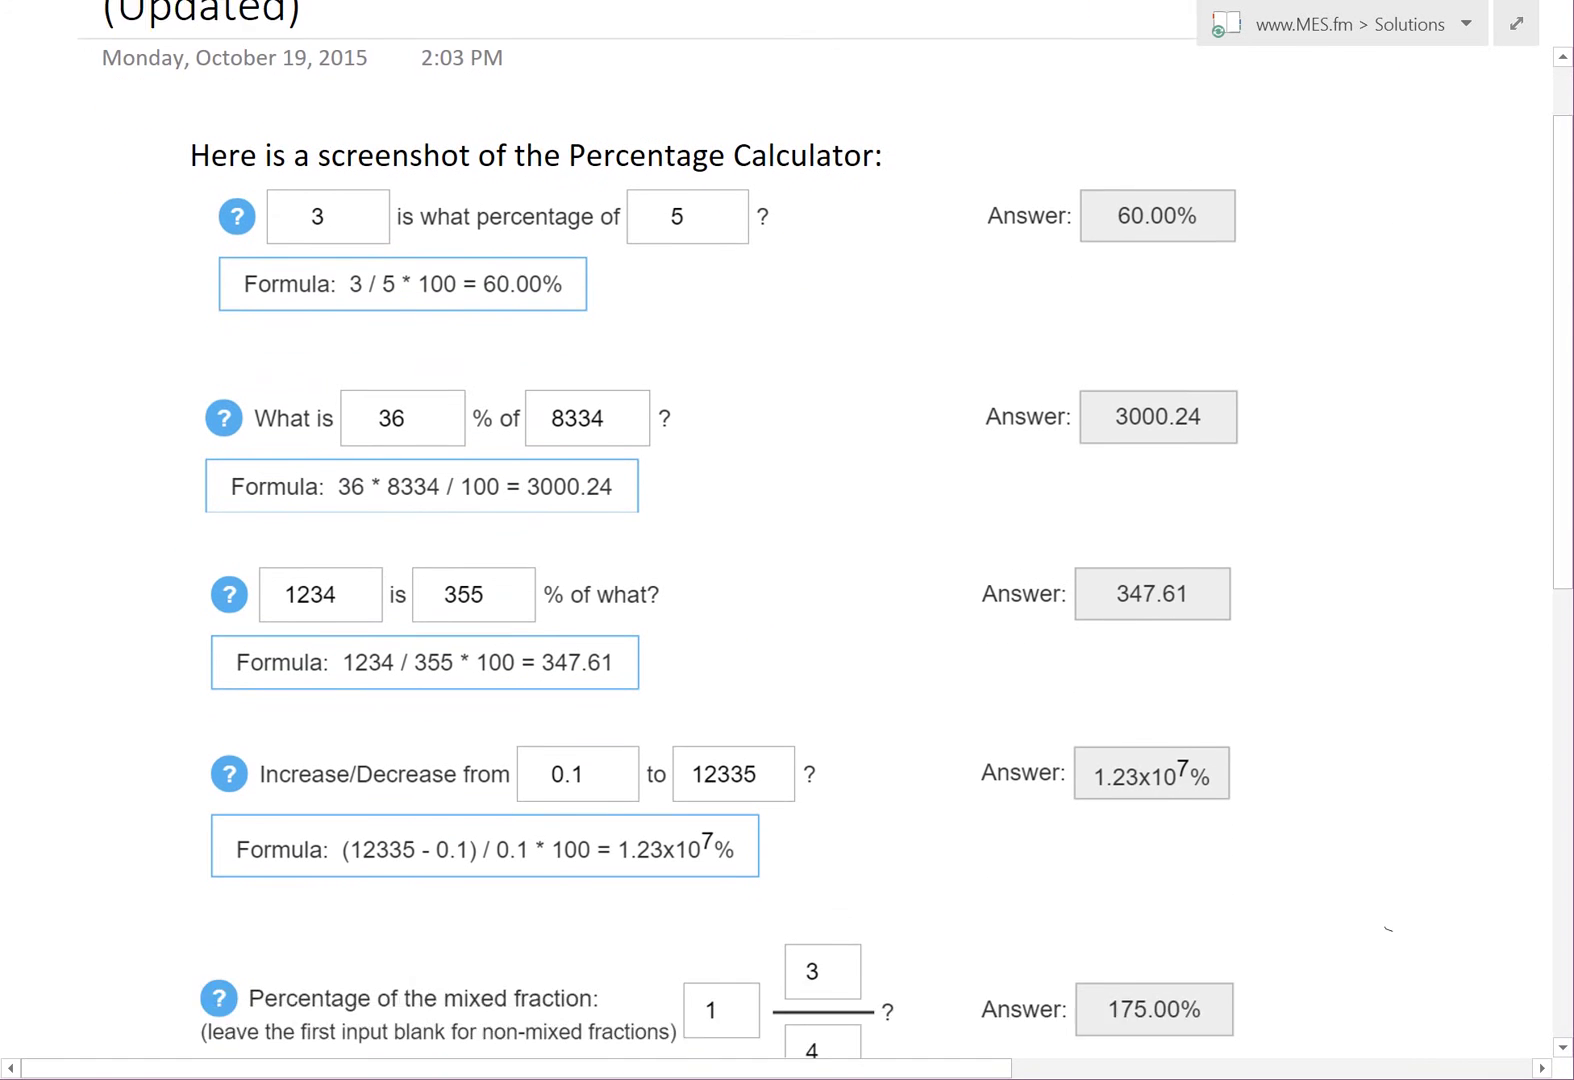
scroll(1387, 743, down, 10)
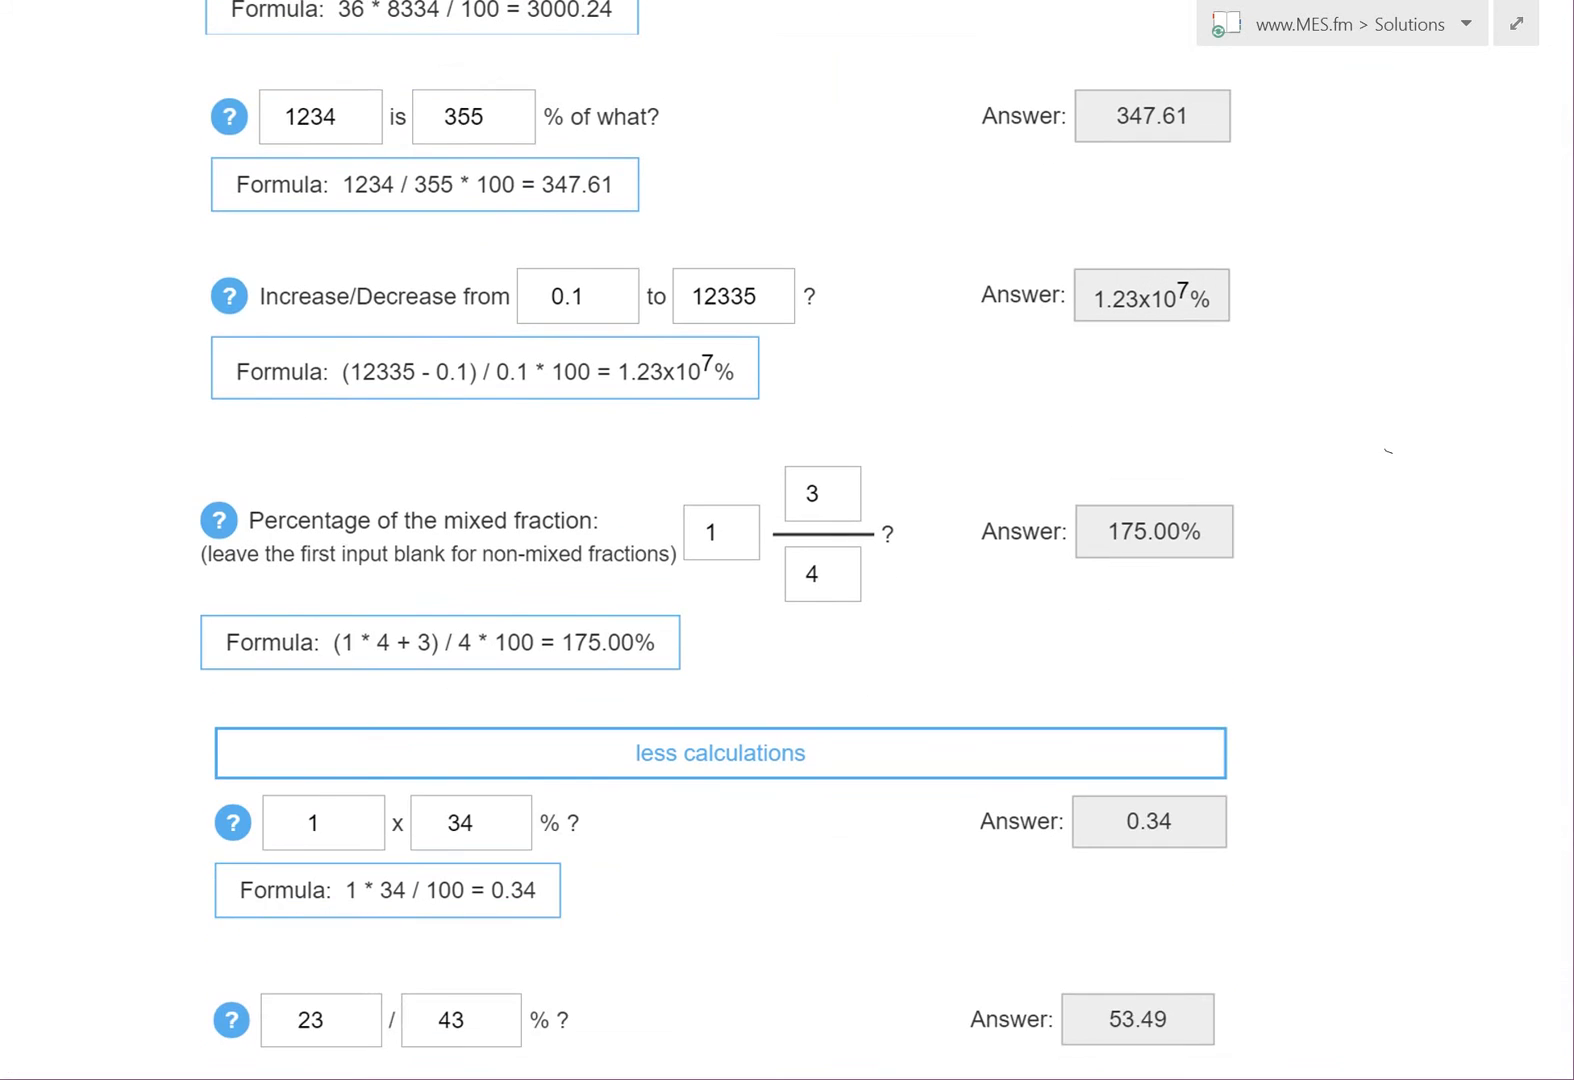
scroll(1388, 600, down, 3)
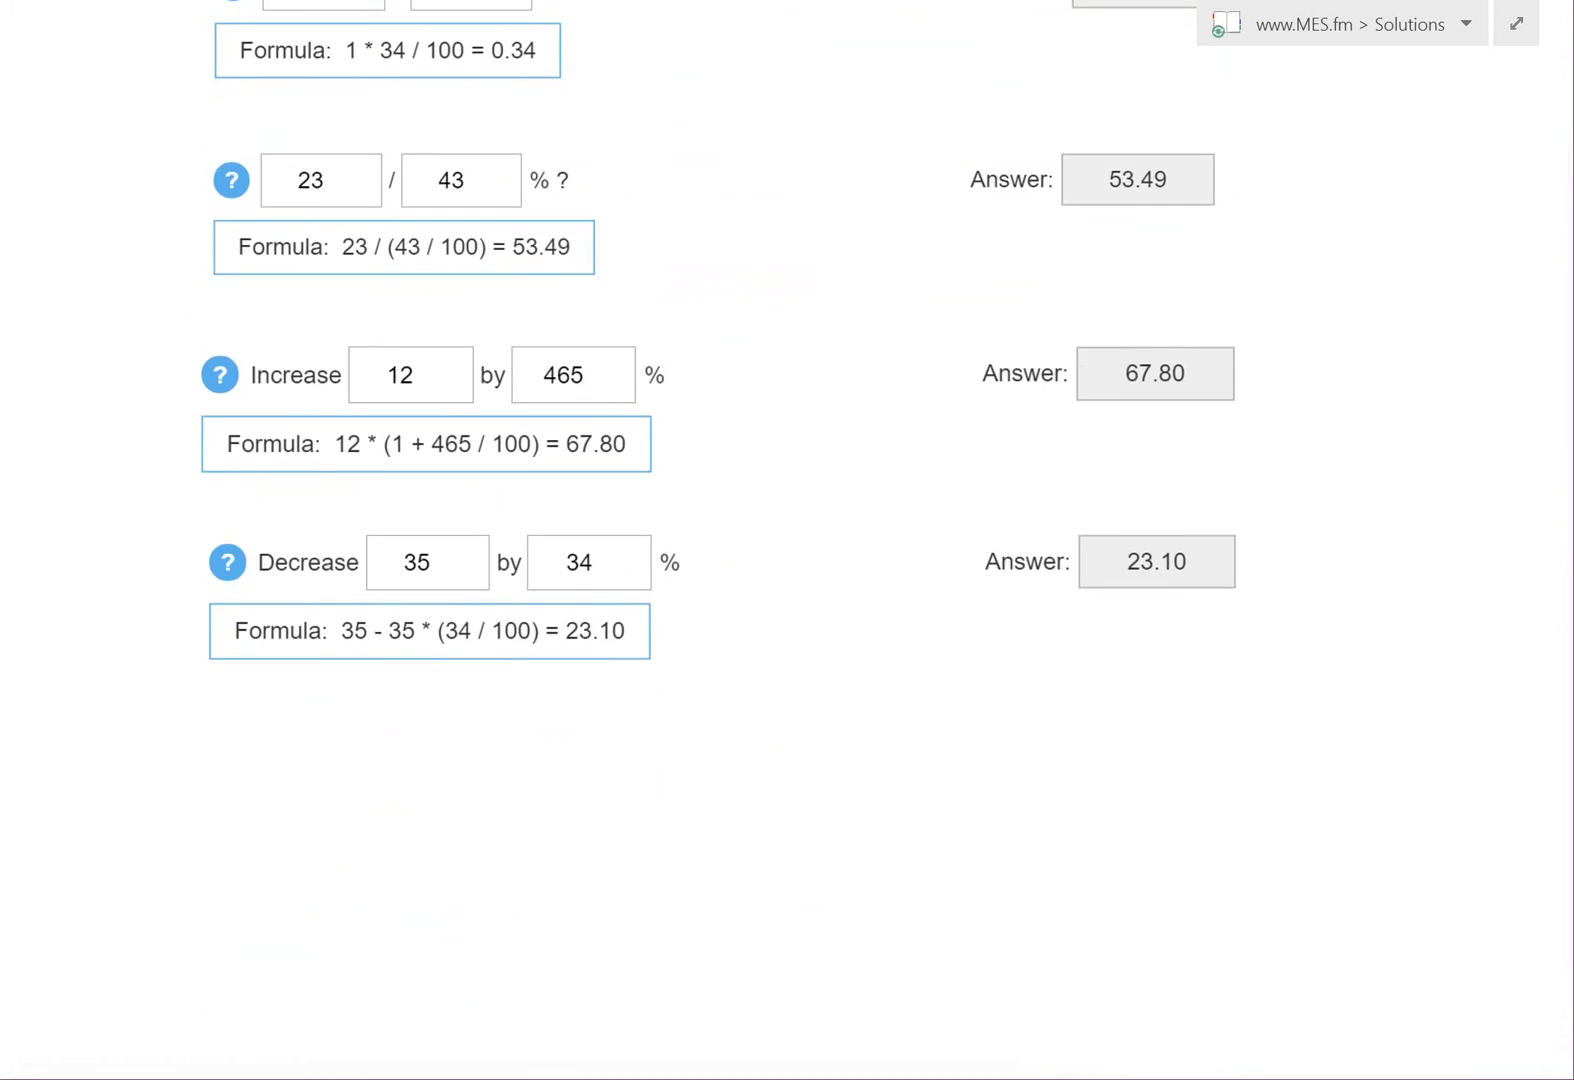
scroll(1388, 403, up, 9)
scroll(1387, 403, up, 8)
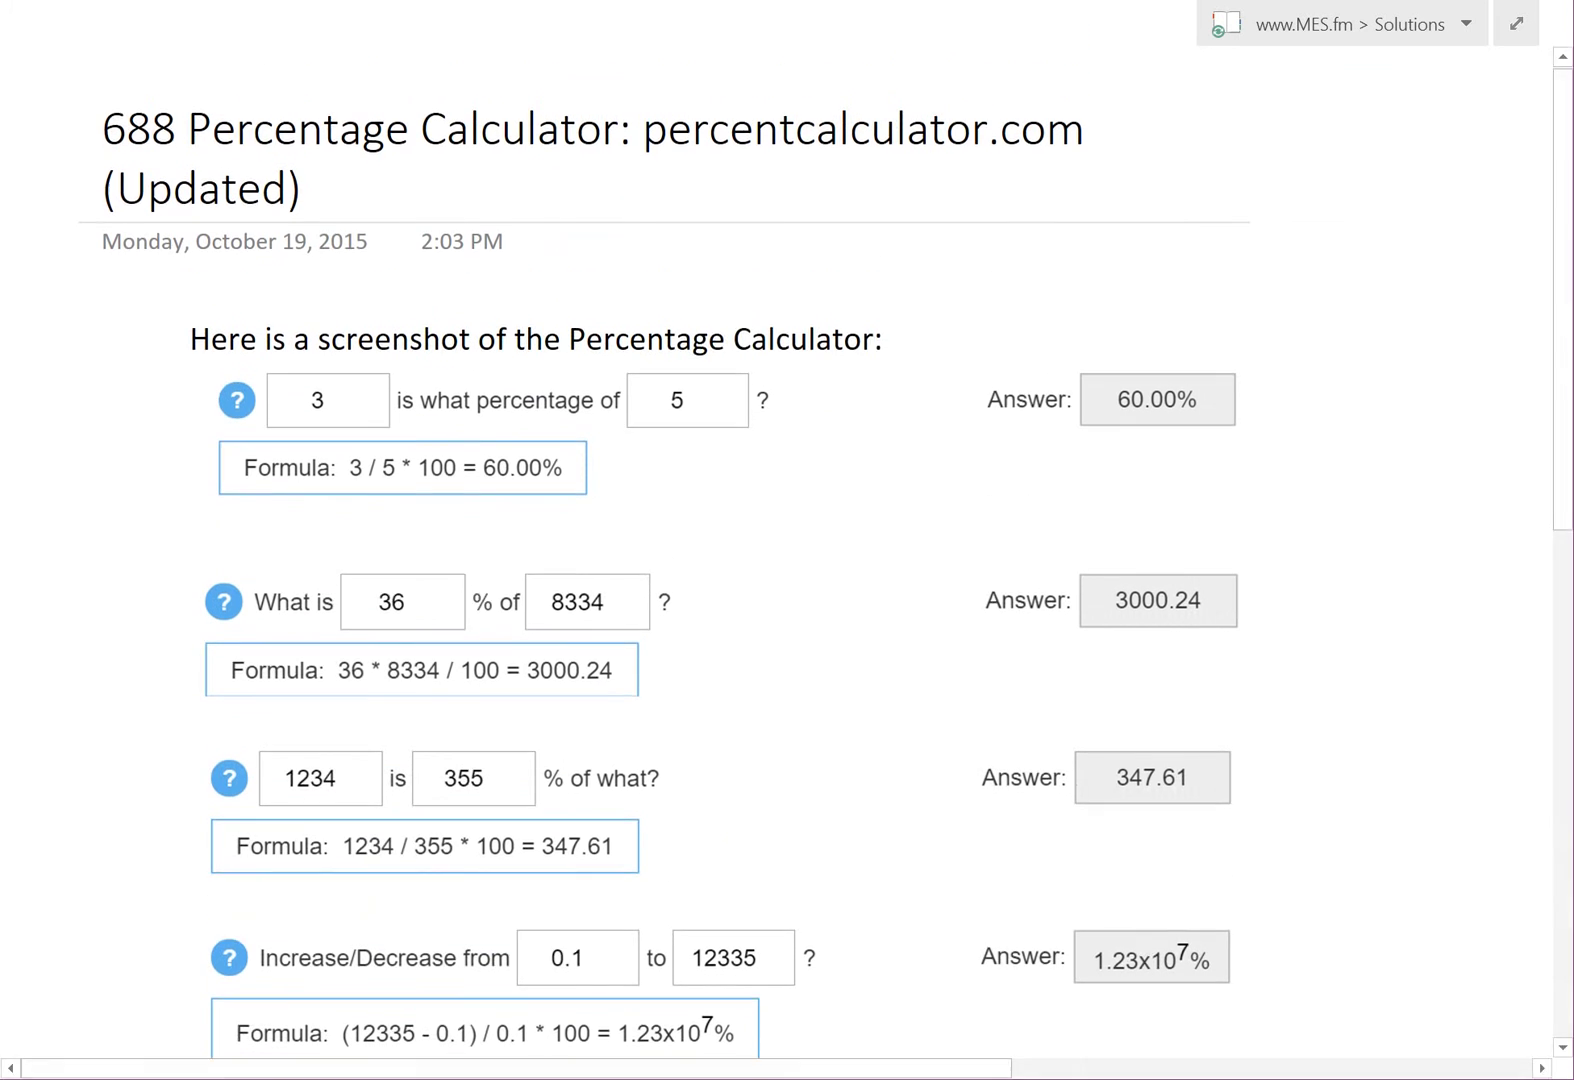
Insert blank lines below the first row's formula in the OneNote screenshot
click(332, 515)
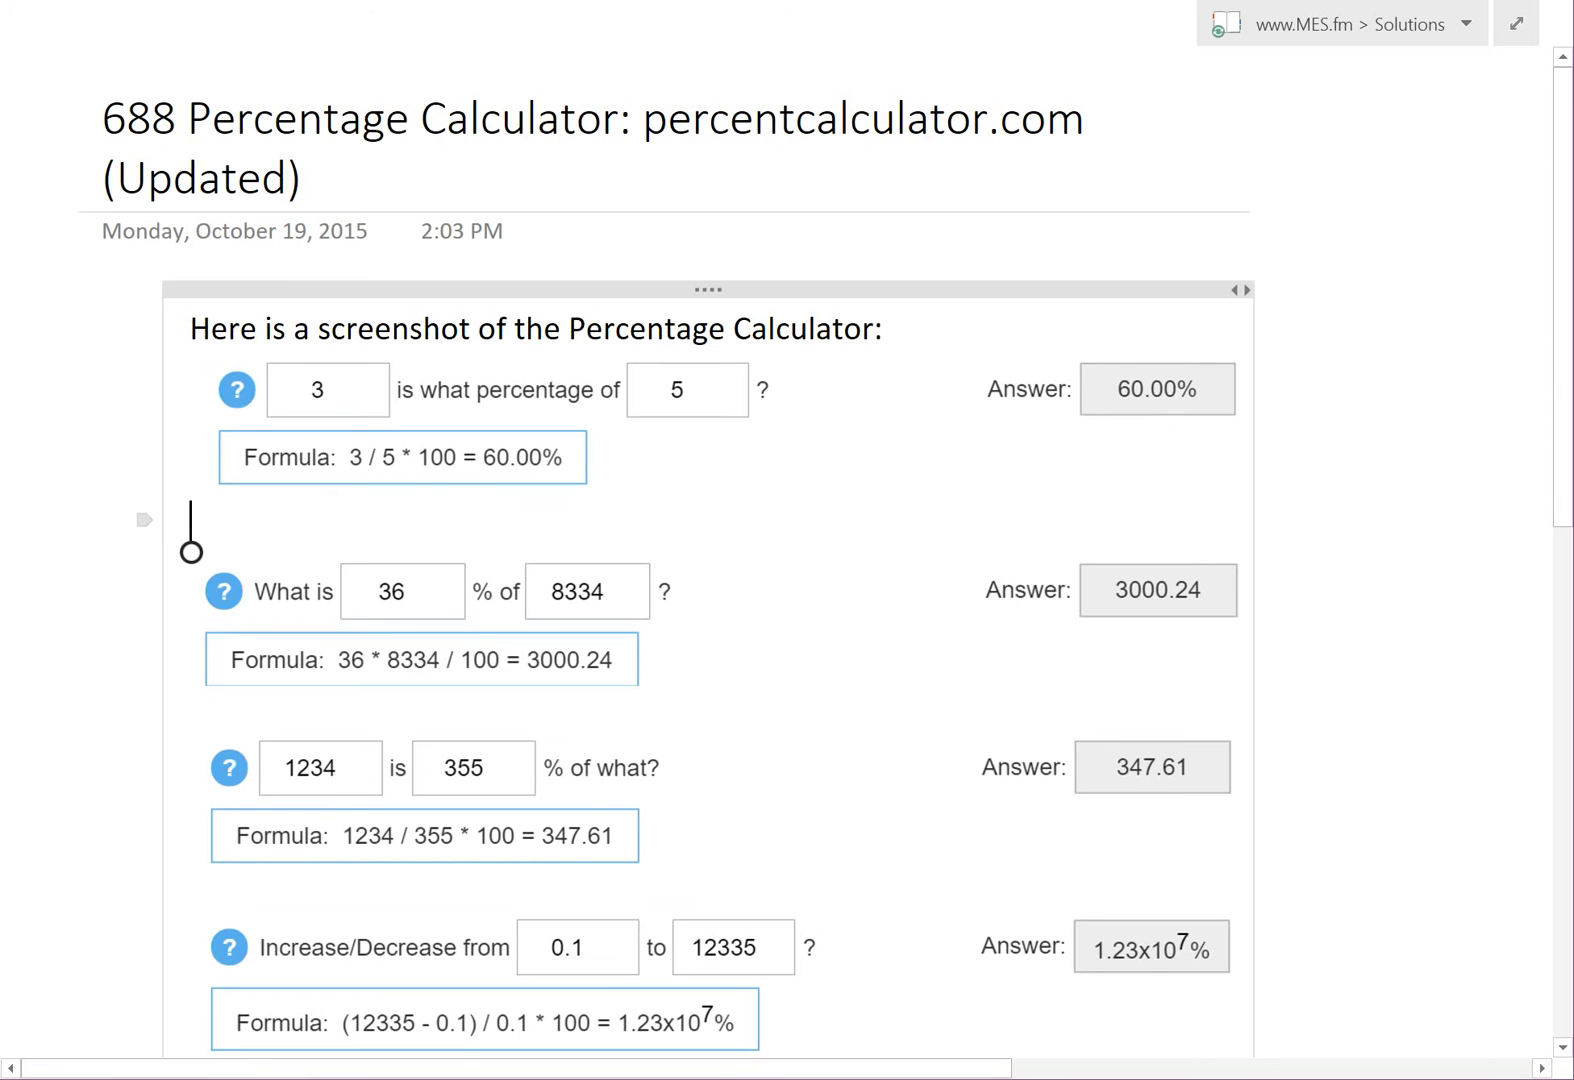
key(Return)
key(Return)
key(Return)
key(Return)
key(Return)
key(Return)
key(Return)
key(Return)
key(Return)
key(Return)
key(Return)
key(Return)
key(Return)
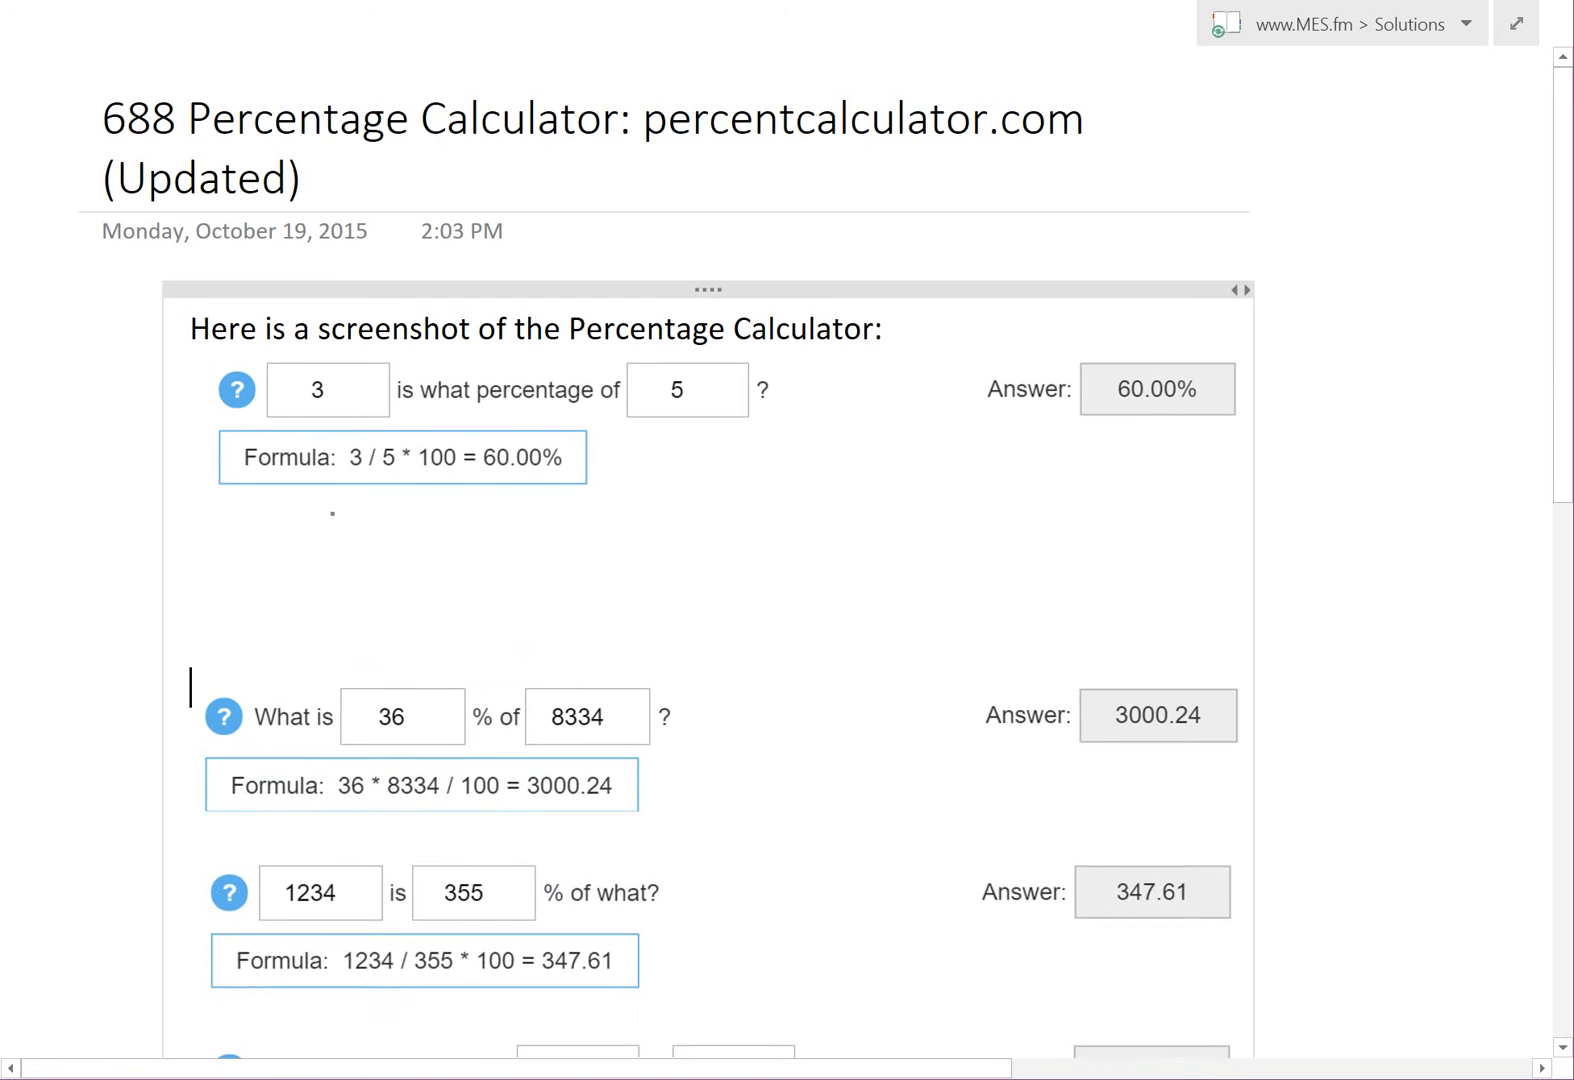
scroll(332, 513, up, 1)
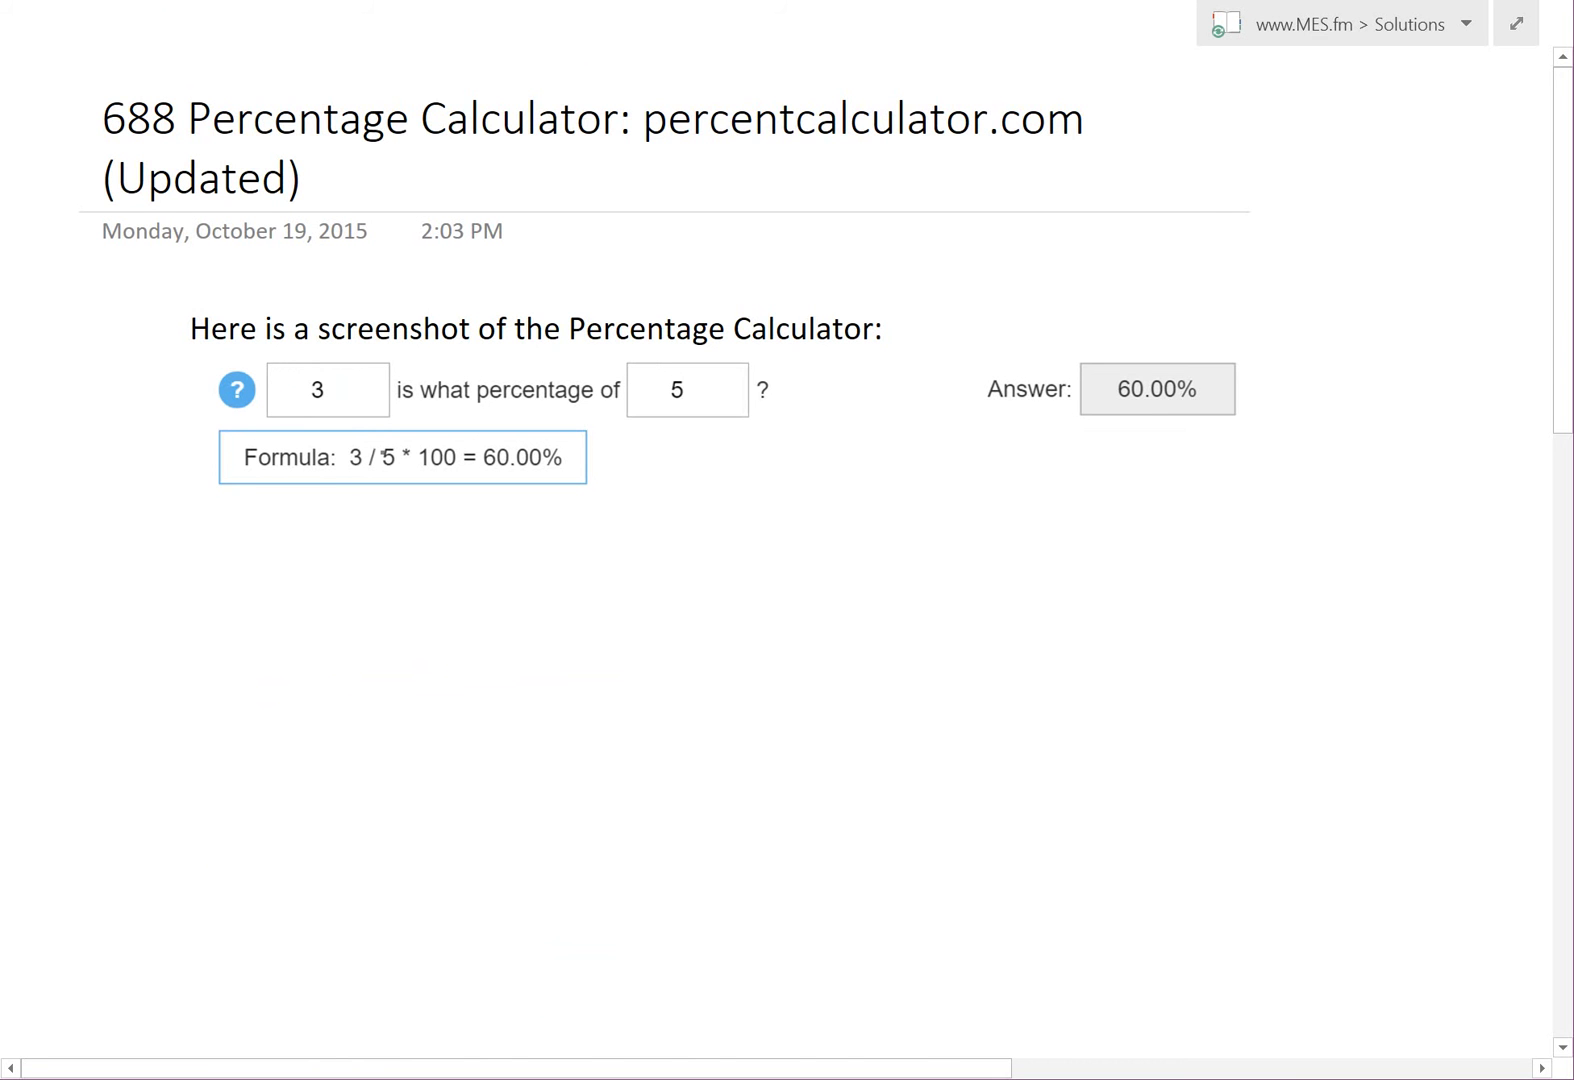
Ink an arrow from the formula, underline 'what percentage', and handwrite 'Ratio 3/5'
mouse_move(270, 502)
mouse_down()
mouse_move(262, 546)
mouse_move(304, 556)
mouse_up()
drag(432, 401, 592, 397)
mouse_move(361, 550)
mouse_down()
mouse_move(362, 580)
mouse_move(414, 560)
mouse_move(443, 572)
mouse_move(474, 538)
mouse_move(478, 555)
mouse_move(592, 536)
mouse_move(570, 556)
mouse_up()
mouse_move(550, 569)
mouse_down()
mouse_move(638, 562)
mouse_move(580, 617)
mouse_up()
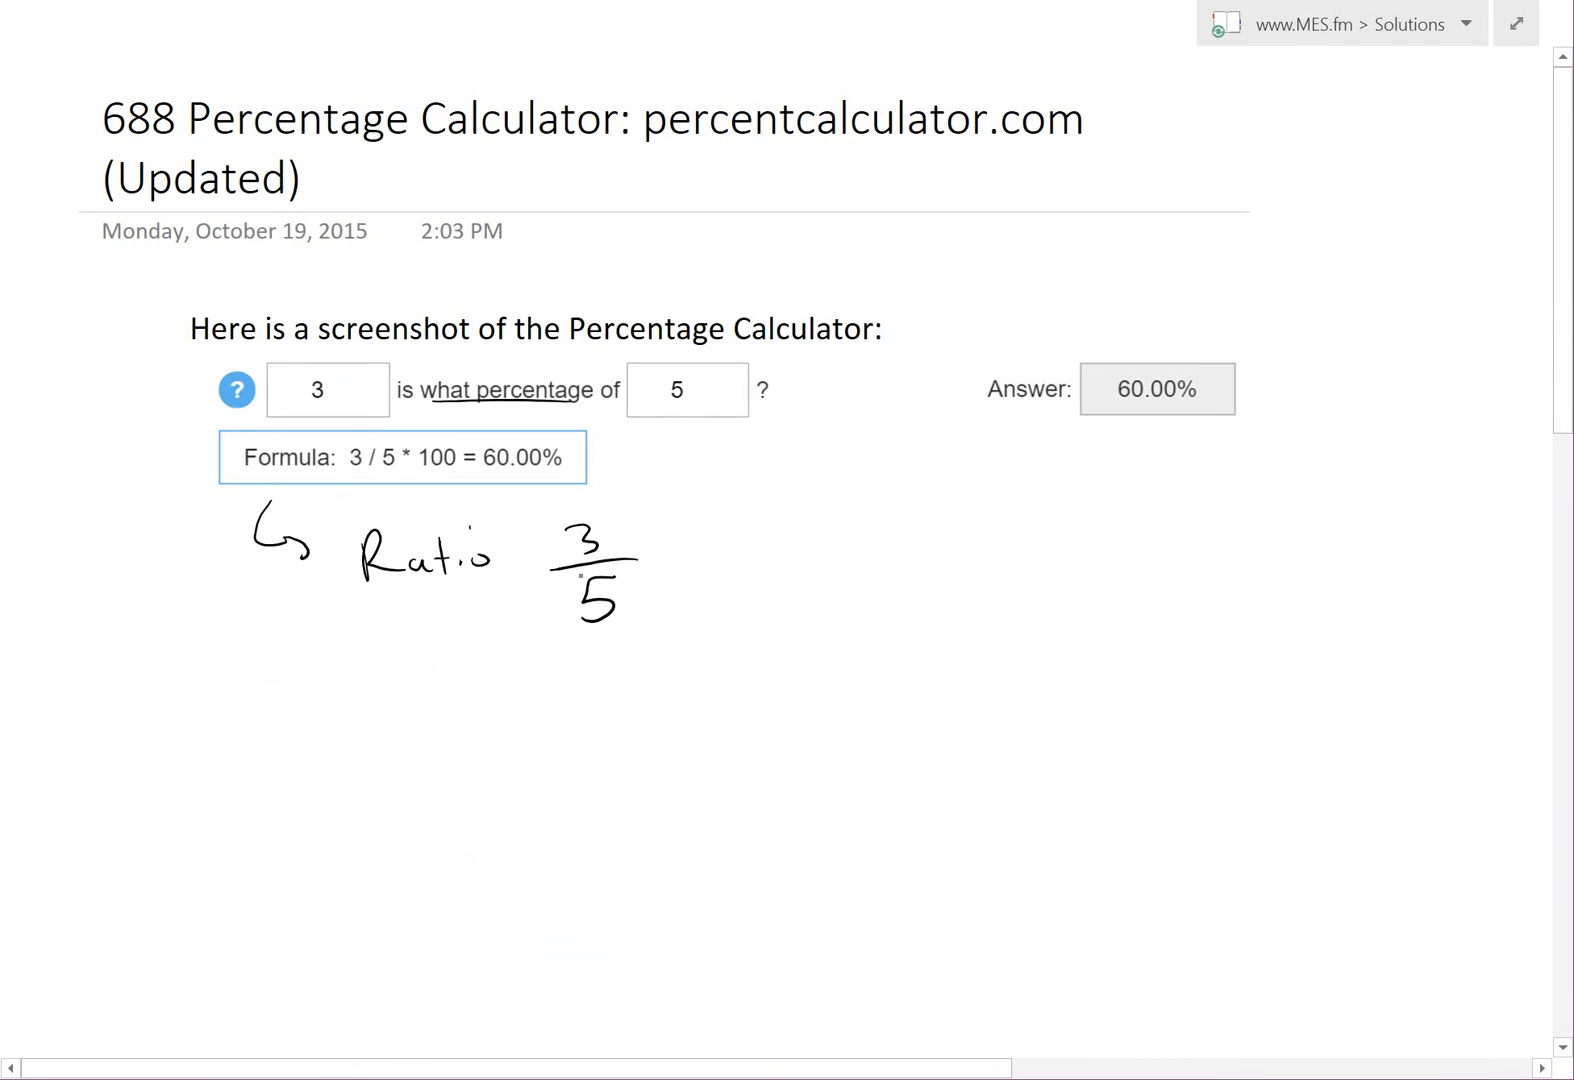
mouse_move(690, 430)
mouse_down()
mouse_move(668, 568)
mouse_move(690, 566)
mouse_up()
key(ctrl+z)
Handwrite 'x100 = 0.60·100 = 60.00' after the fraction
mouse_move(676, 540)
mouse_down()
mouse_move(694, 560)
mouse_move(674, 563)
mouse_up()
mouse_move(716, 526)
mouse_down()
mouse_move(708, 561)
mouse_move(736, 533)
mouse_up()
mouse_move(775, 531)
mouse_down()
mouse_move(762, 545)
mouse_move(776, 531)
mouse_up()
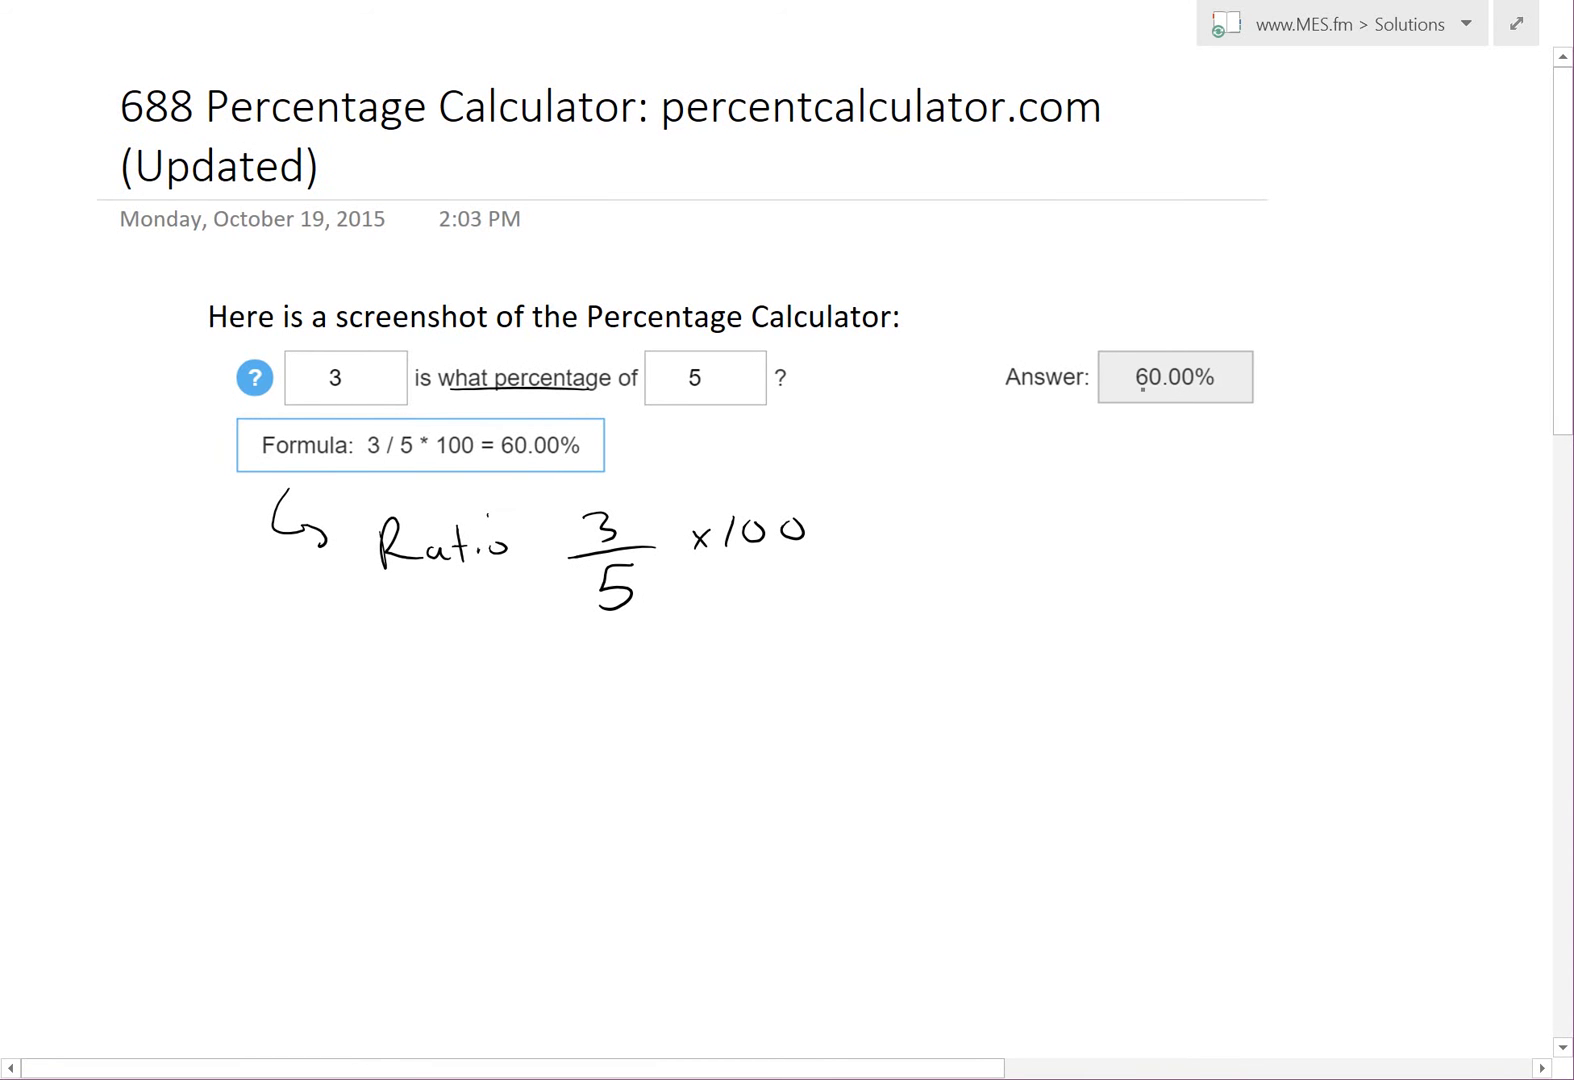
drag(843, 522, 876, 517)
mouse_move(853, 535)
mouse_down()
mouse_move(936, 511)
mouse_move(964, 537)
mouse_up()
drag(1020, 501, 997, 531)
mouse_move(1040, 516)
mouse_down()
mouse_move(1096, 543)
mouse_move(1142, 511)
mouse_up()
mouse_move(1181, 515)
mouse_down()
mouse_move(1174, 539)
mouse_move(1183, 517)
mouse_move(1232, 513)
mouse_up()
drag(1205, 533, 1273, 515)
mouse_move(1321, 505)
mouse_down()
mouse_move(1306, 509)
mouse_move(1320, 505)
mouse_up()
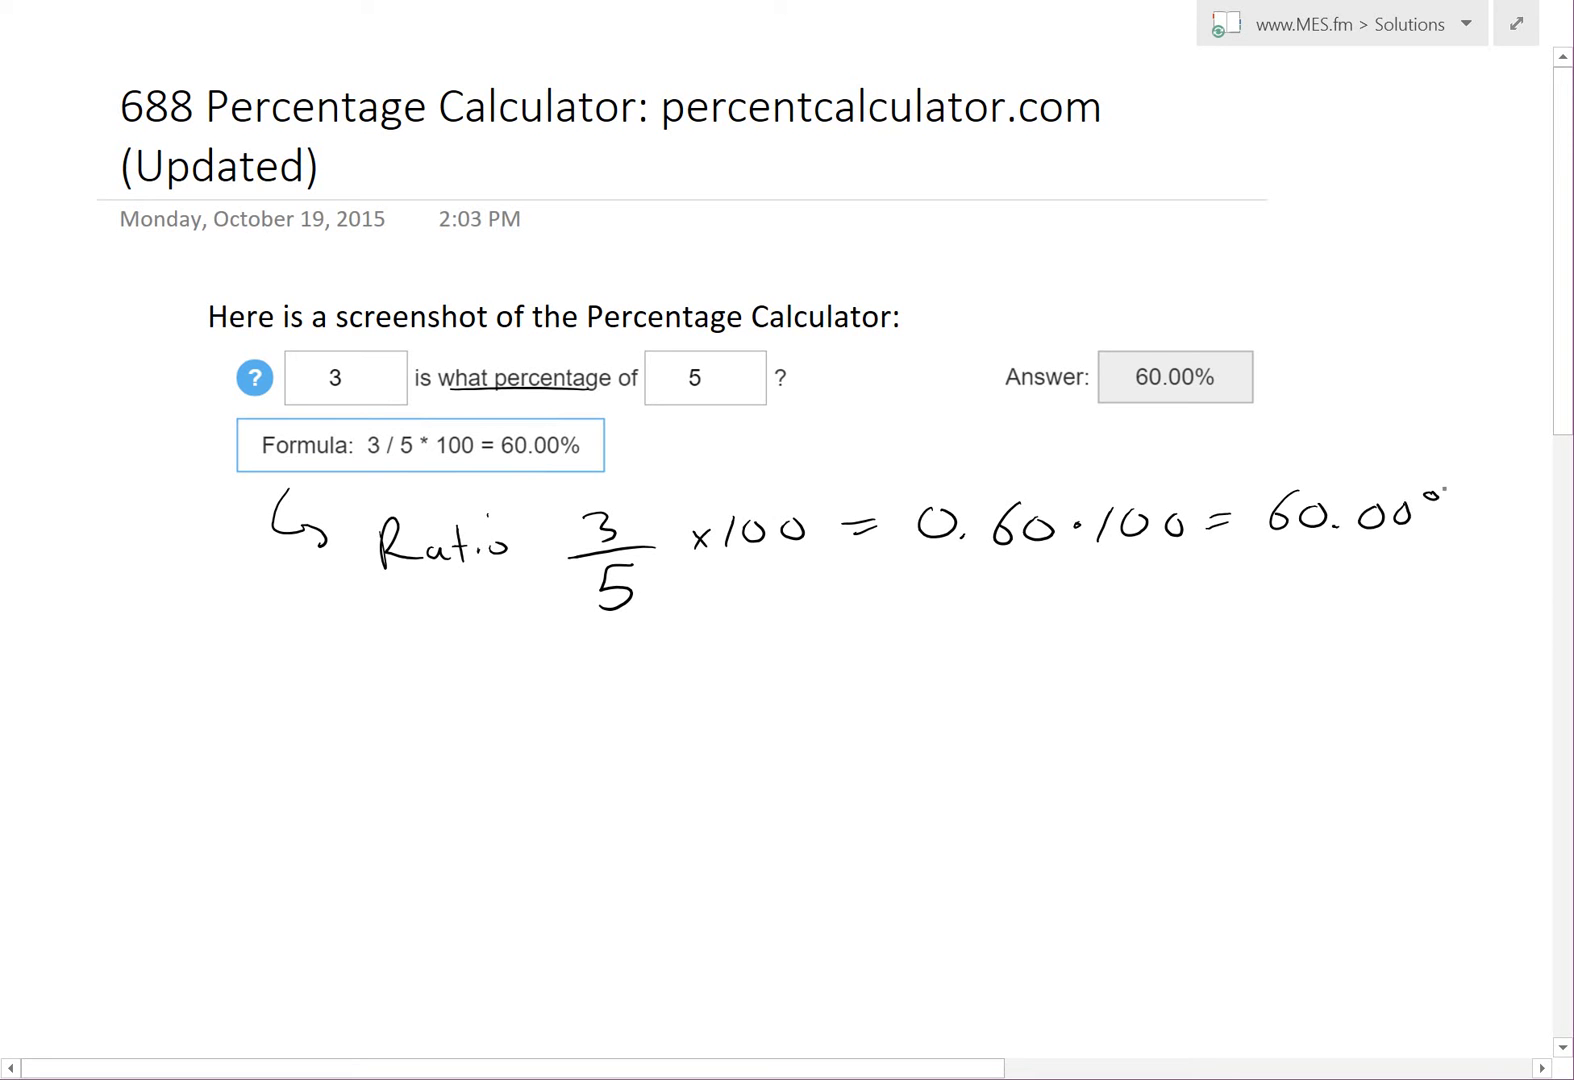